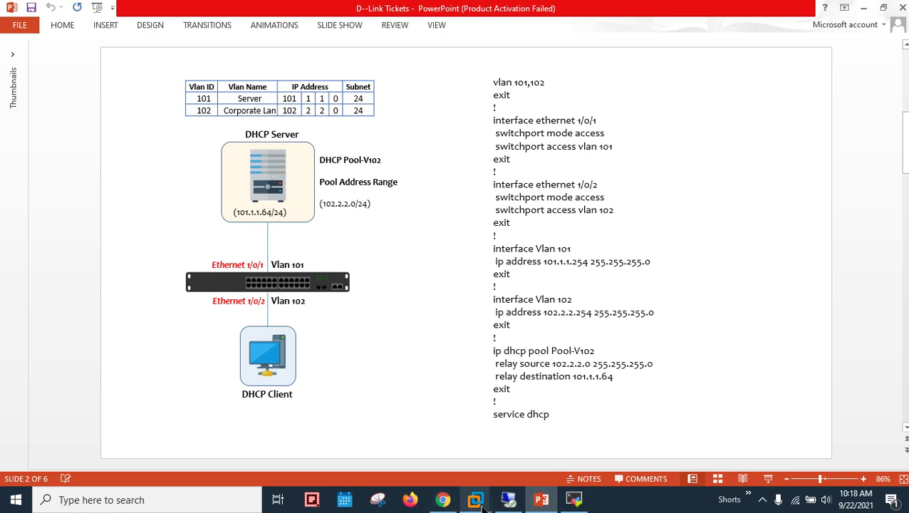
# - Switch to the remote desktop session of server 101.1.1.64 and check Ethernet0's IPv4 address and default gateway in its connection details
pyautogui.moveTo(475, 500)
pyautogui.click(507, 410)
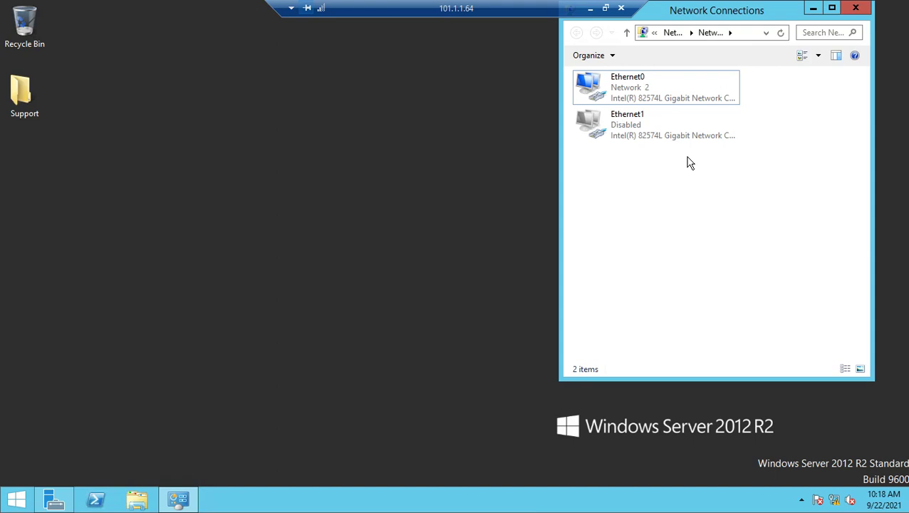
pyautogui.rightClick(636, 99)
pyautogui.click(667, 118)
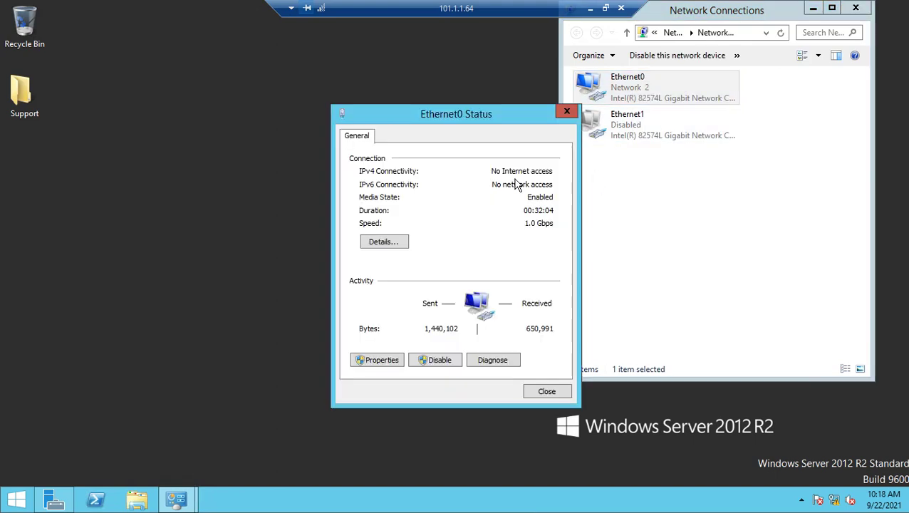
pyautogui.click(390, 246)
pyautogui.click(468, 228)
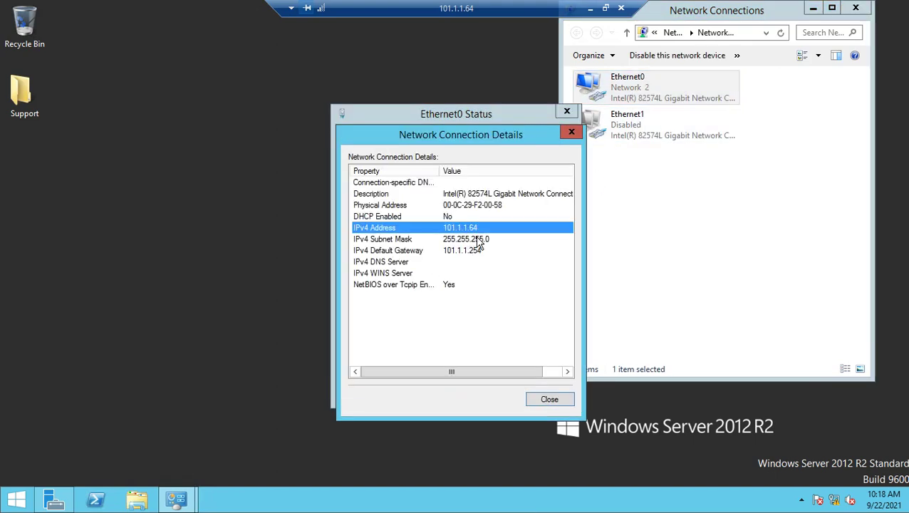
pyautogui.click(482, 252)
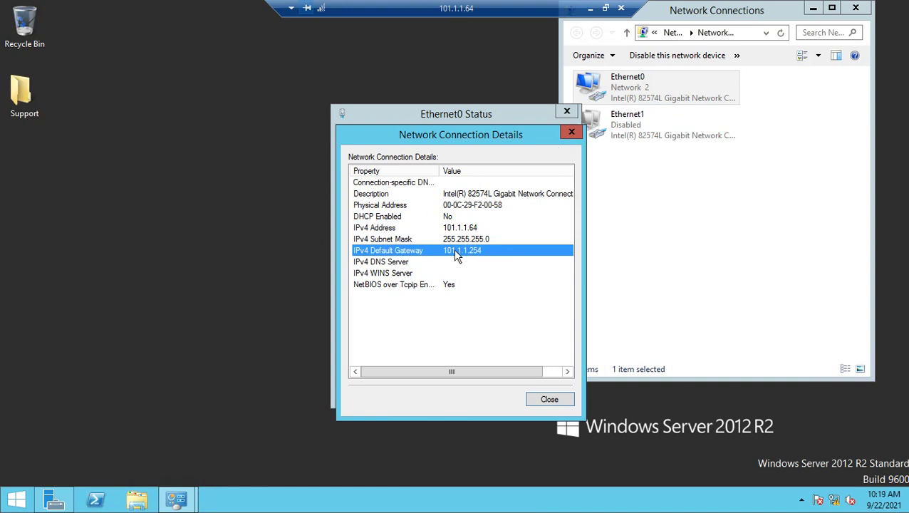
pyautogui.click(572, 132)
pyautogui.click(544, 389)
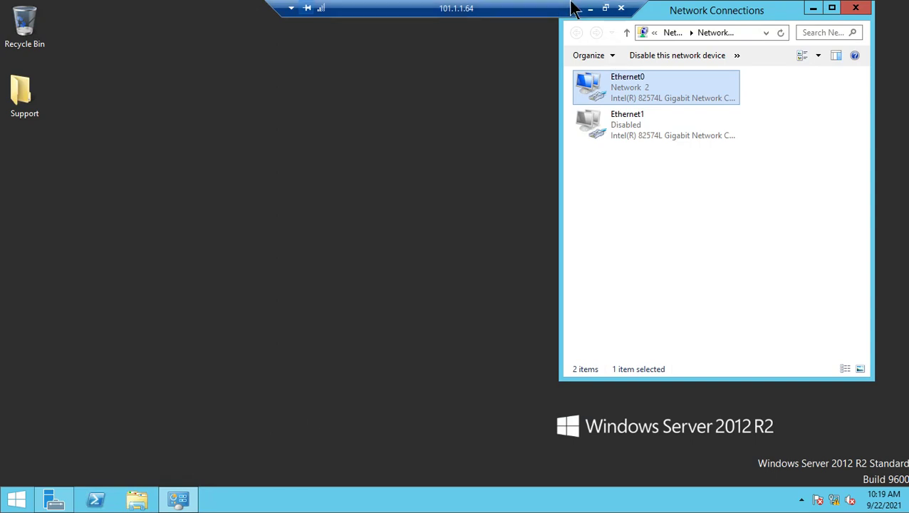
# - Return to the network diagram in PowerPoint and check the IP address given for the DHCP server
pyautogui.click(591, 10)
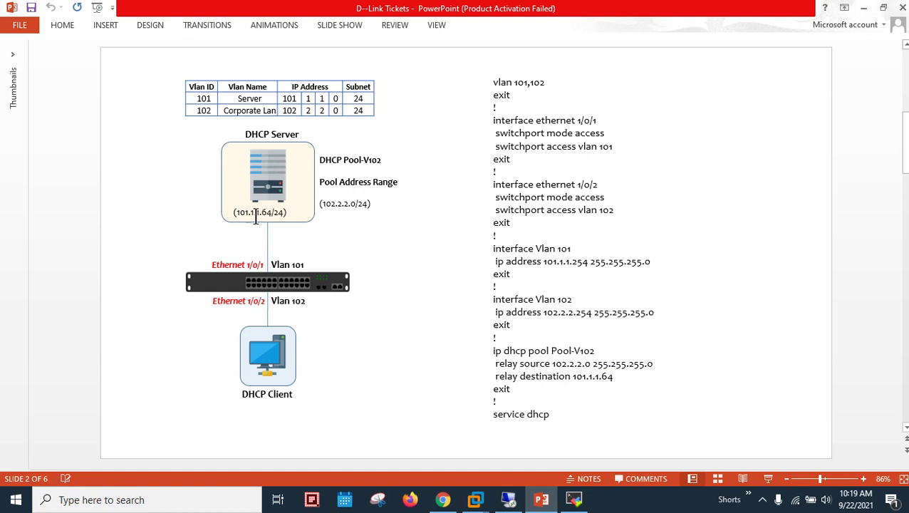
pyautogui.click(281, 215)
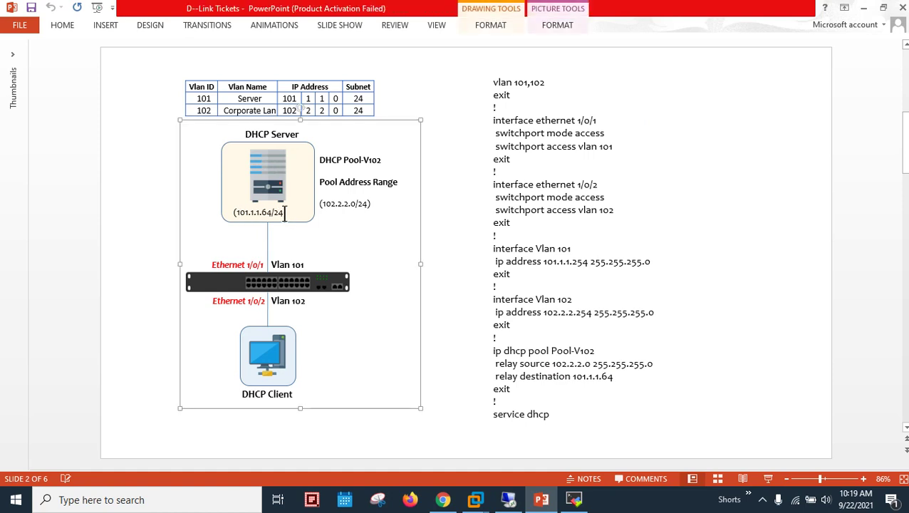
pyautogui.click(442, 243)
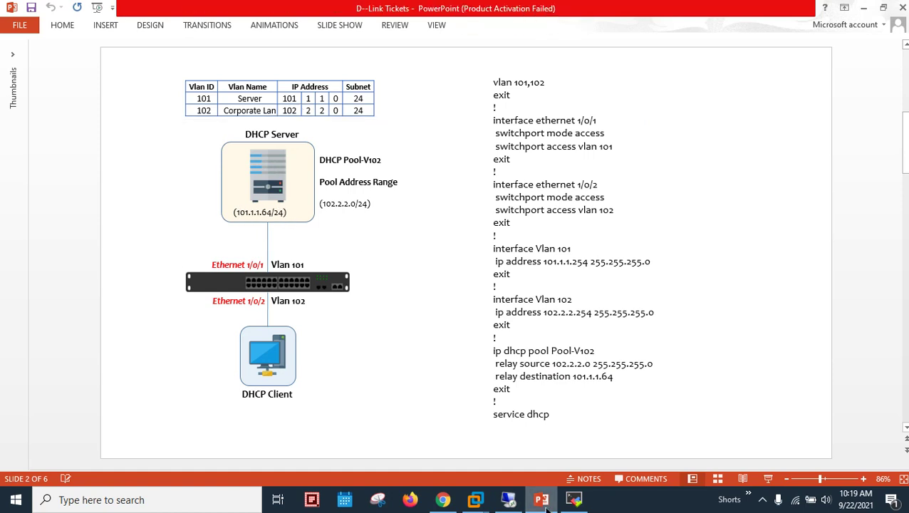
# - In Server Manager on the remote server, start adding roles with a role-based installation on the server DC
pyautogui.click(508, 500)
pyautogui.click(54, 501)
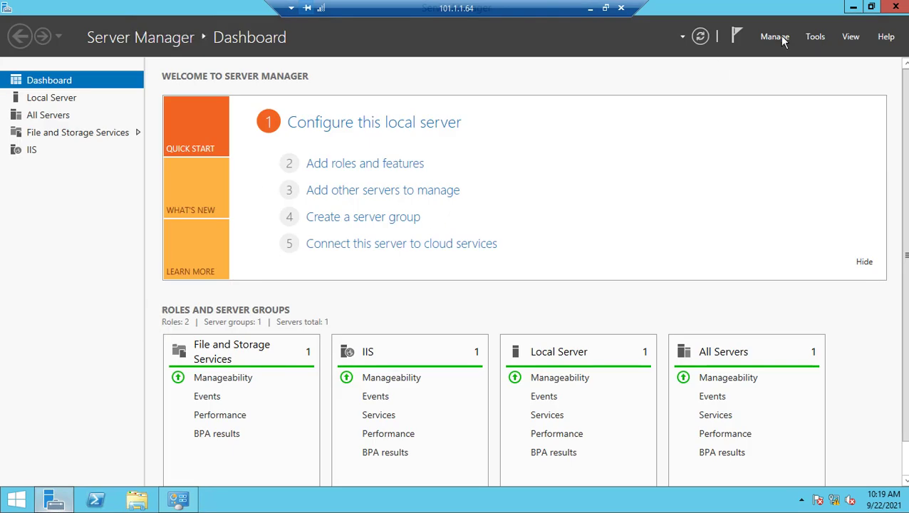
pyautogui.click(778, 36)
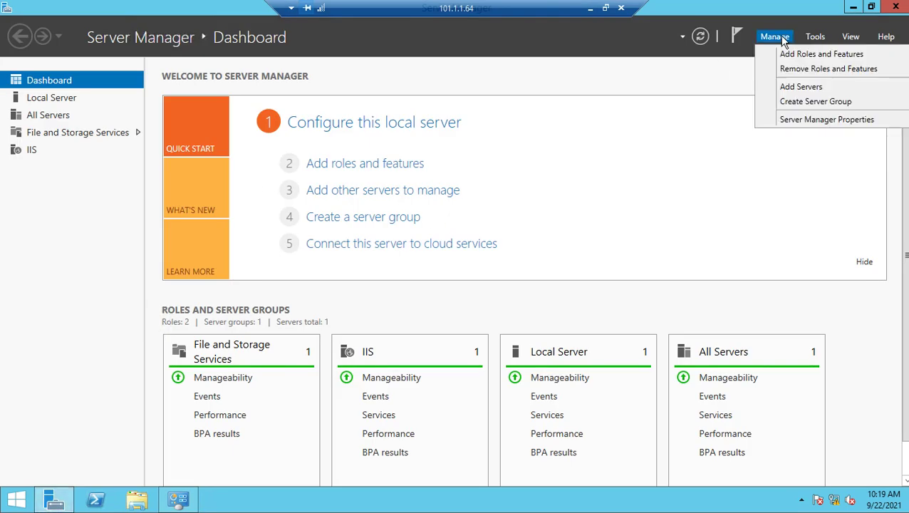
pyautogui.click(809, 61)
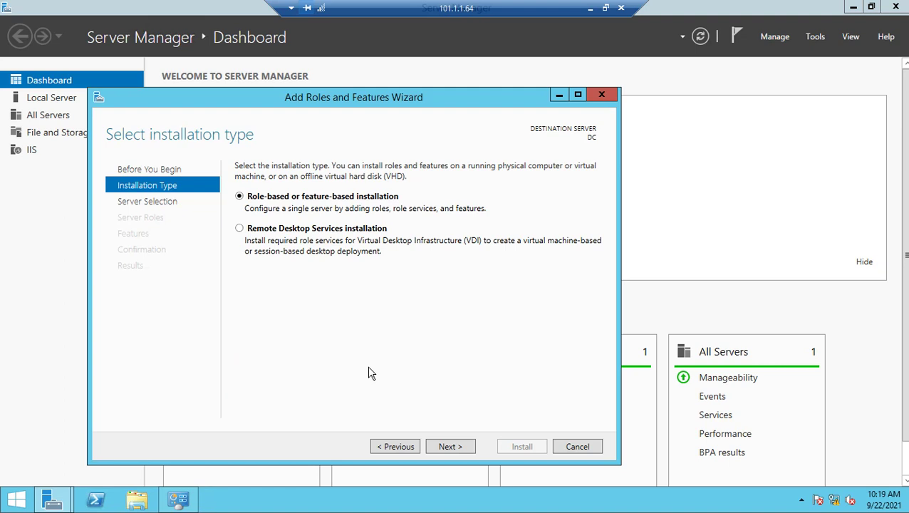
pyautogui.click(449, 447)
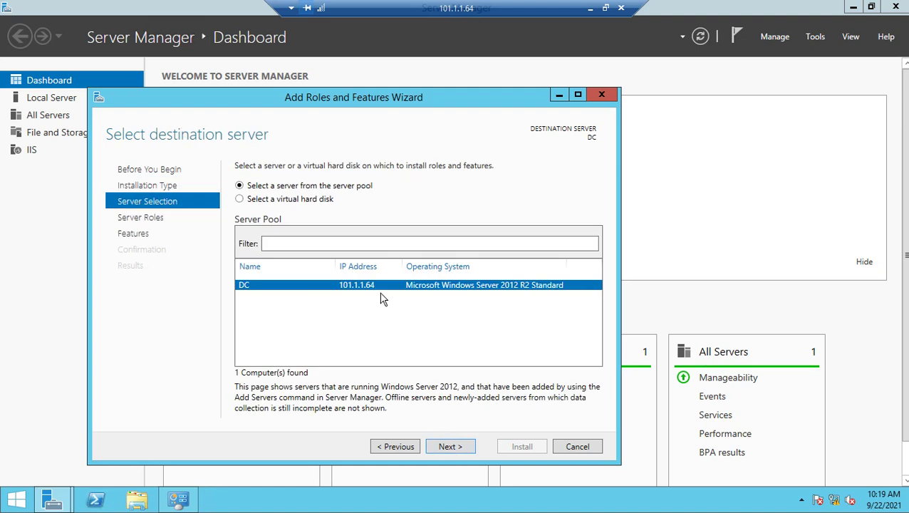
pyautogui.click(450, 446)
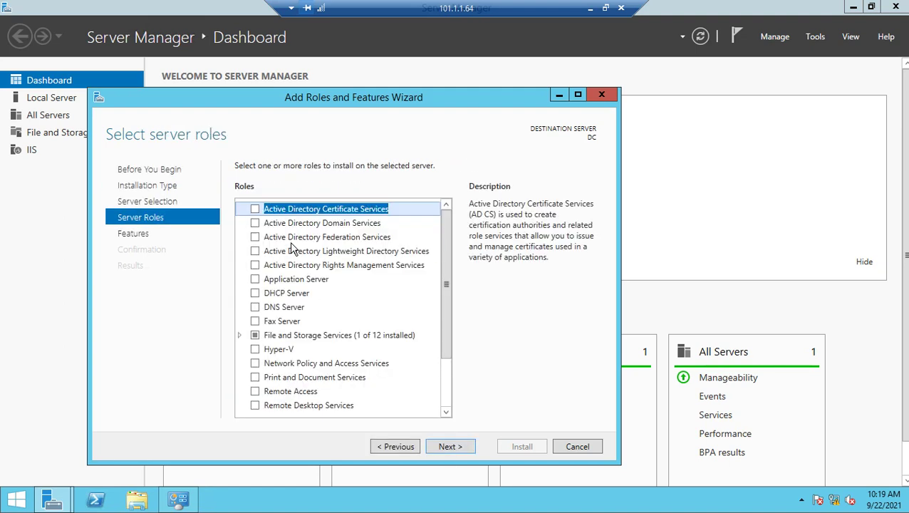
# - Select the DHCP Server role with its required tools, keep the default features, allow automatic restarts and install it
pyautogui.click(255, 293)
pyautogui.click(394, 386)
pyautogui.click(462, 448)
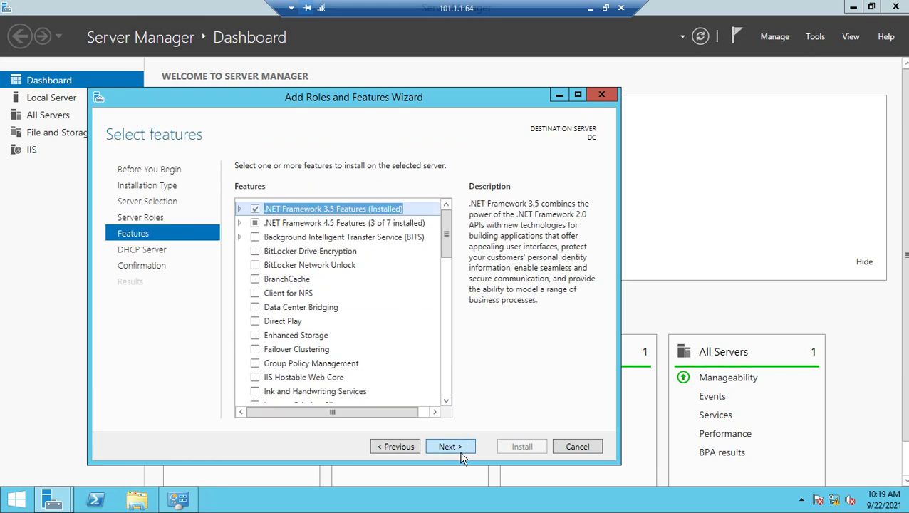
pyautogui.click(461, 452)
pyautogui.click(456, 449)
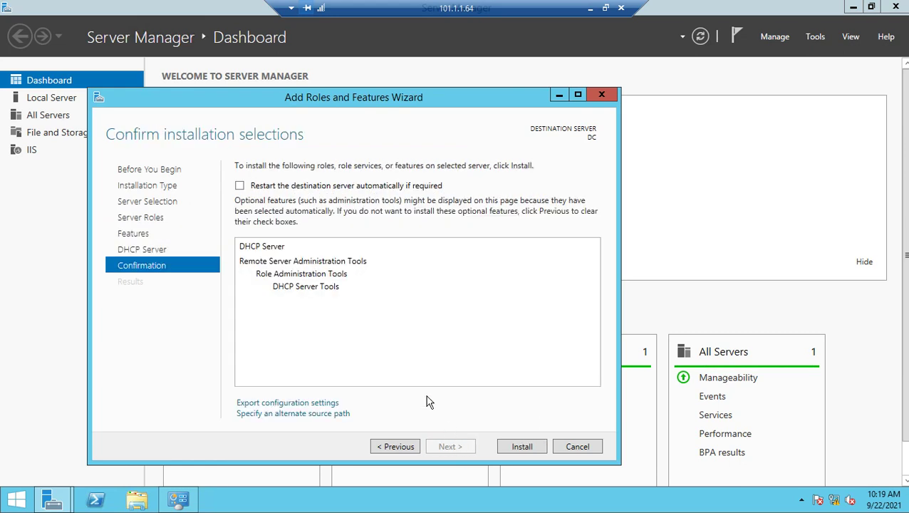
pyautogui.click(298, 189)
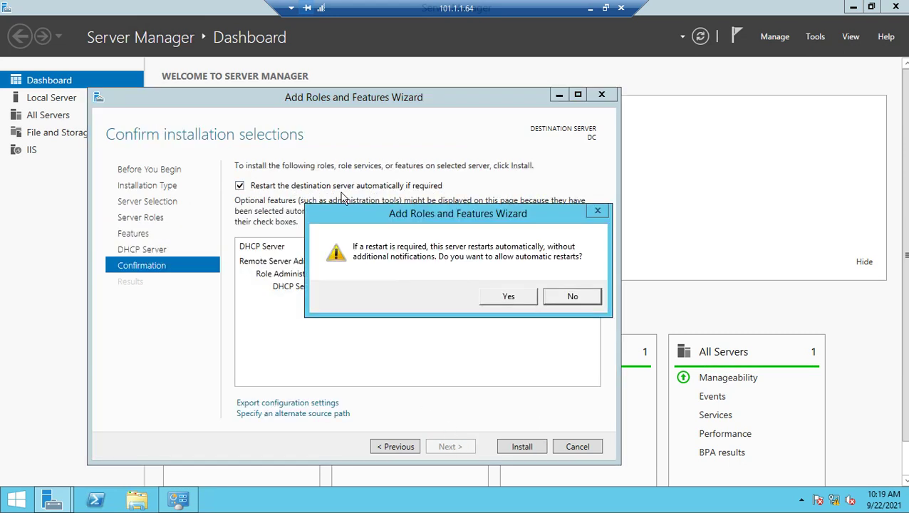
pyautogui.click(507, 303)
pyautogui.click(521, 447)
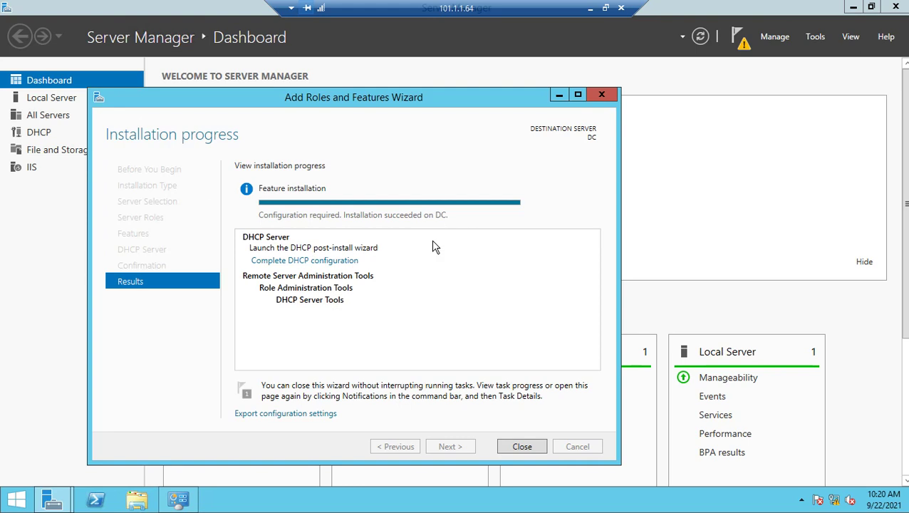
# - Complete the DHCP post-install configuration by committing the security groups, and close both wizards
pyautogui.click(310, 260)
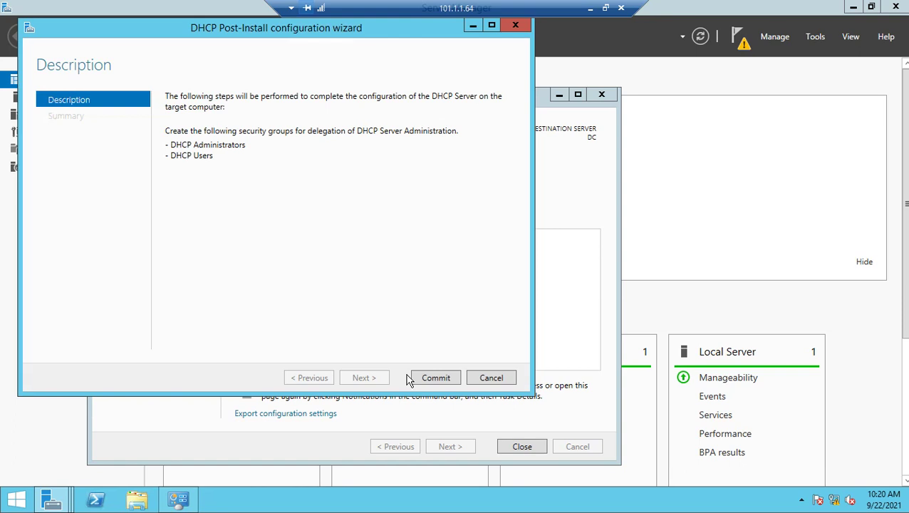
pyautogui.click(436, 380)
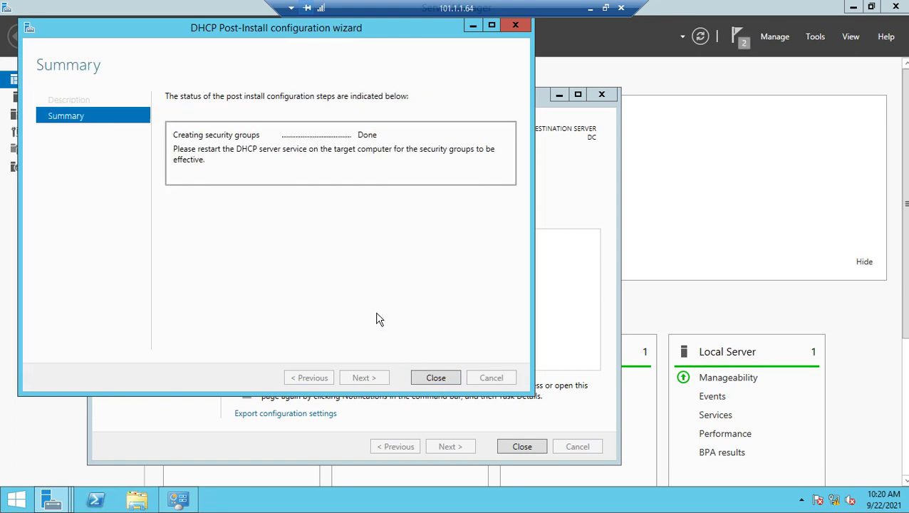
pyautogui.click(433, 380)
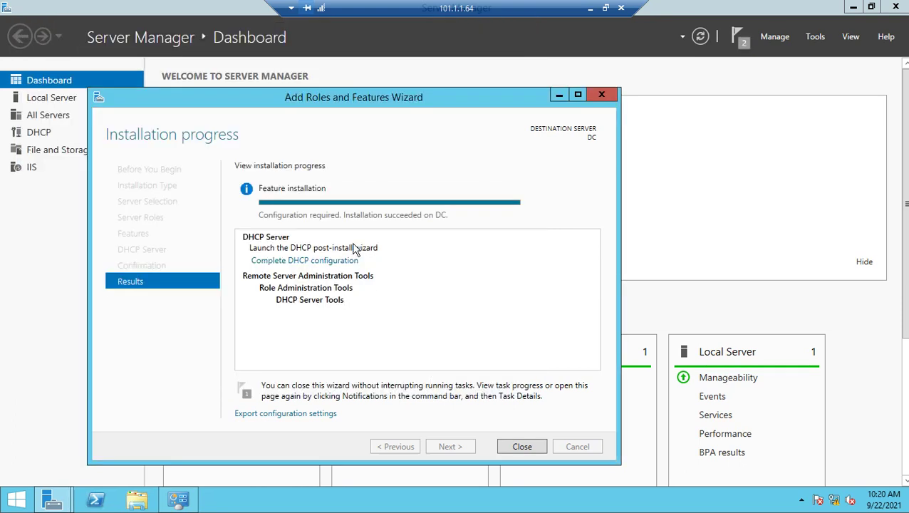
pyautogui.click(517, 447)
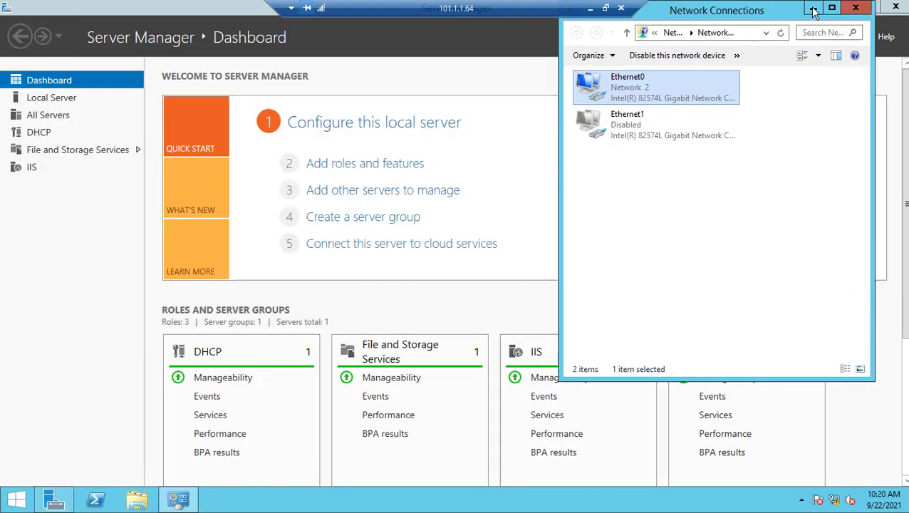
# - Clear away the Network Connections window and open the DHCP management console maximized
pyautogui.click(517, 89)
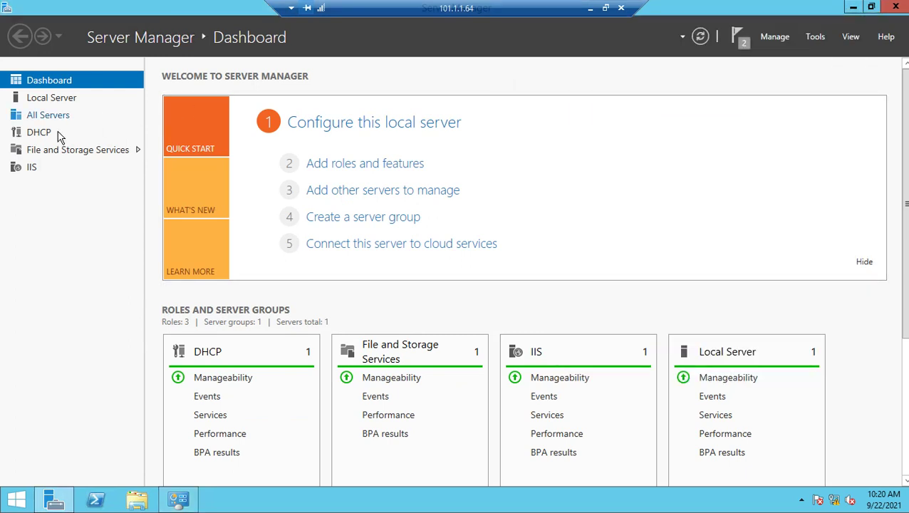
pyautogui.click(812, 37)
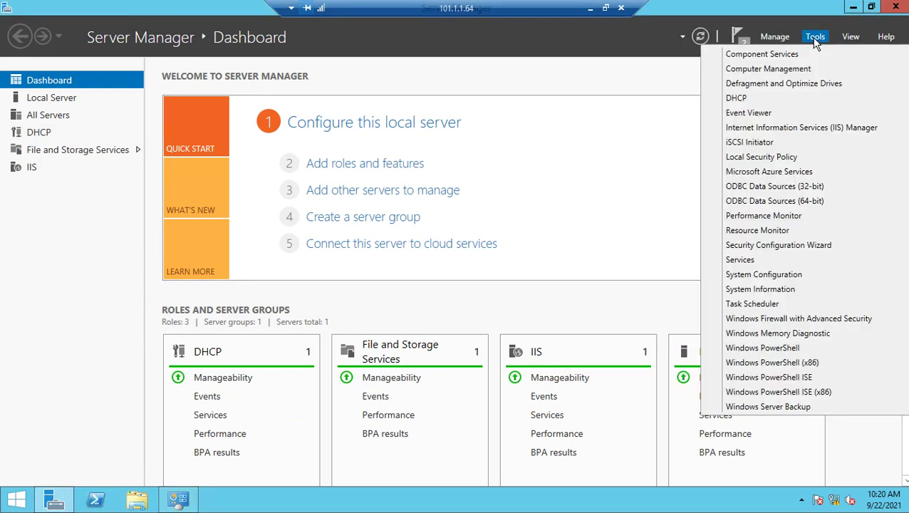
pyautogui.click(767, 104)
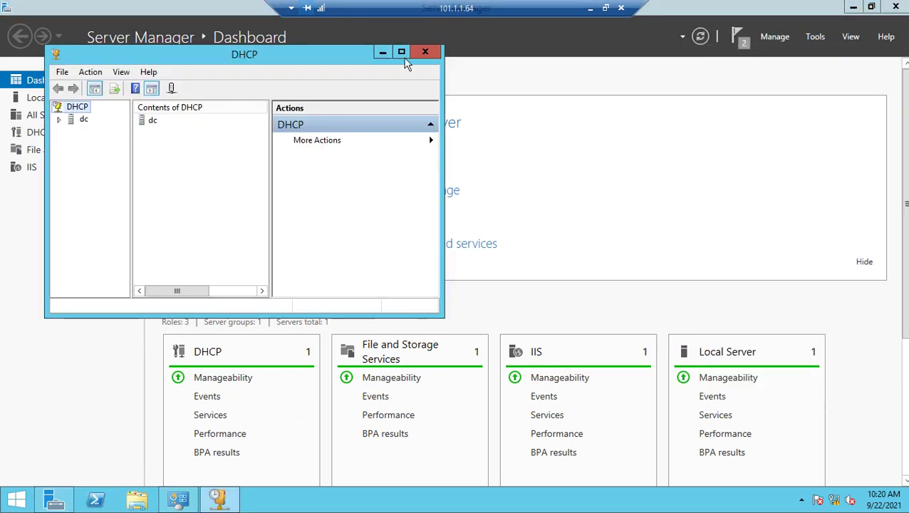
pyautogui.click(401, 56)
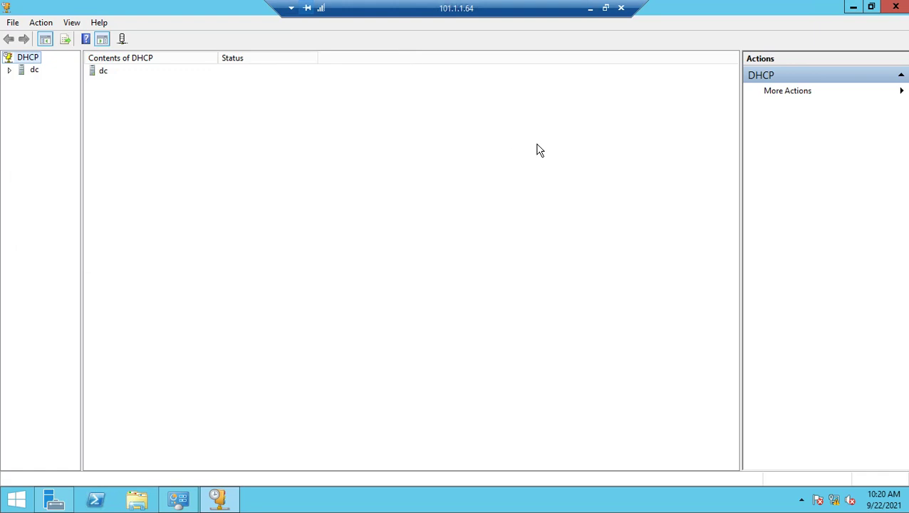
# - Widen the console tree, expand the dc server and its IPv4 node, and view the IPv4 and IPv6 entries, leaving IPv6 collapsed
pyautogui.click(10, 71)
pyautogui.moveTo(81, 156); pyautogui.dragTo(144, 162)
pyautogui.click(21, 82)
pyautogui.click(22, 130)
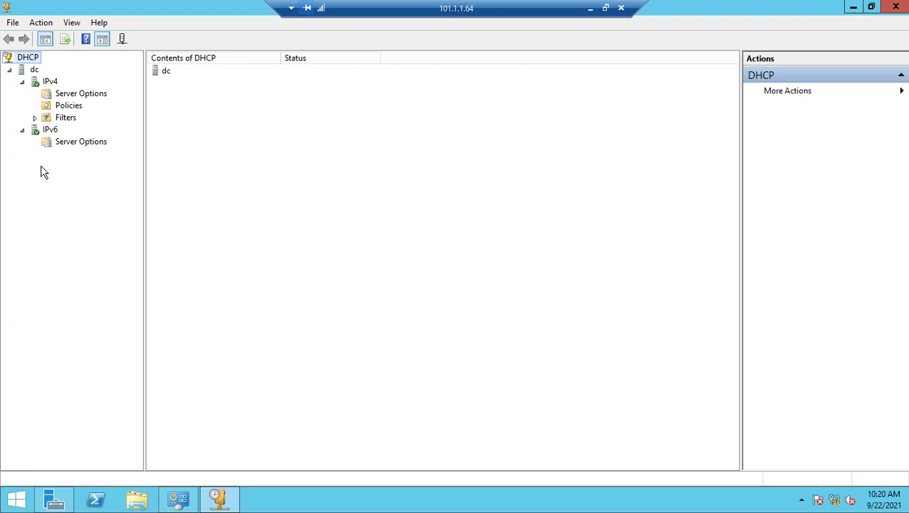
pyautogui.click(51, 82)
pyautogui.click(50, 131)
pyautogui.click(22, 129)
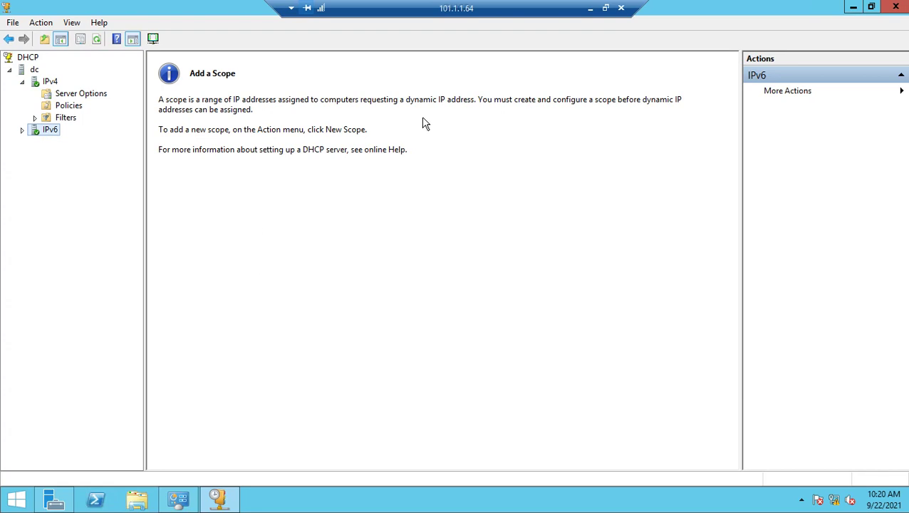
# - Copy the pool name Pool-V102 from the switch configuration text on the PowerPoint slide
pyautogui.click(590, 9)
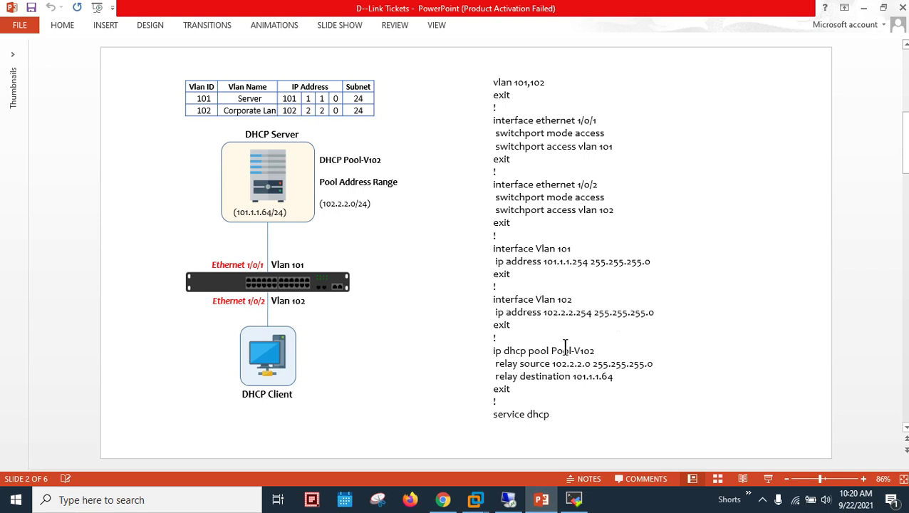
pyautogui.moveTo(551, 349); pyautogui.dragTo(594, 349)
pyautogui.press('super+c')
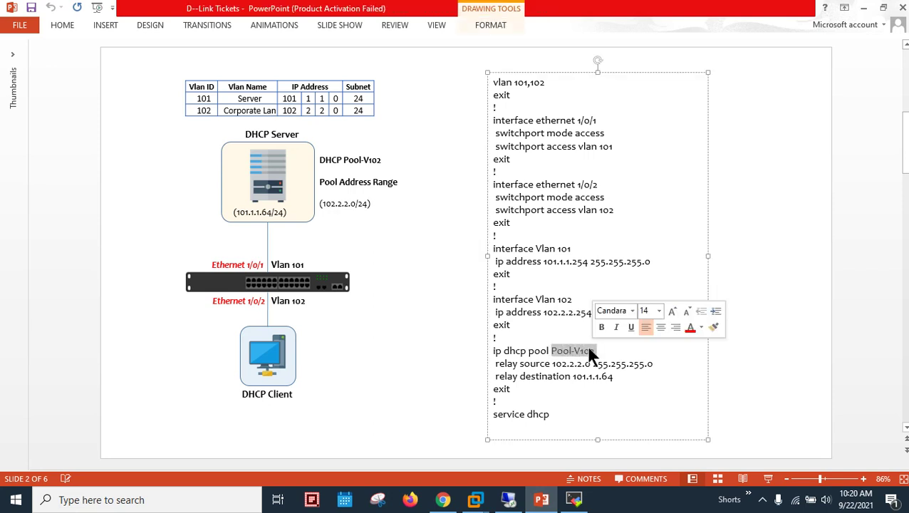
pyautogui.rightClick(588, 347)
pyautogui.click(743, 206)
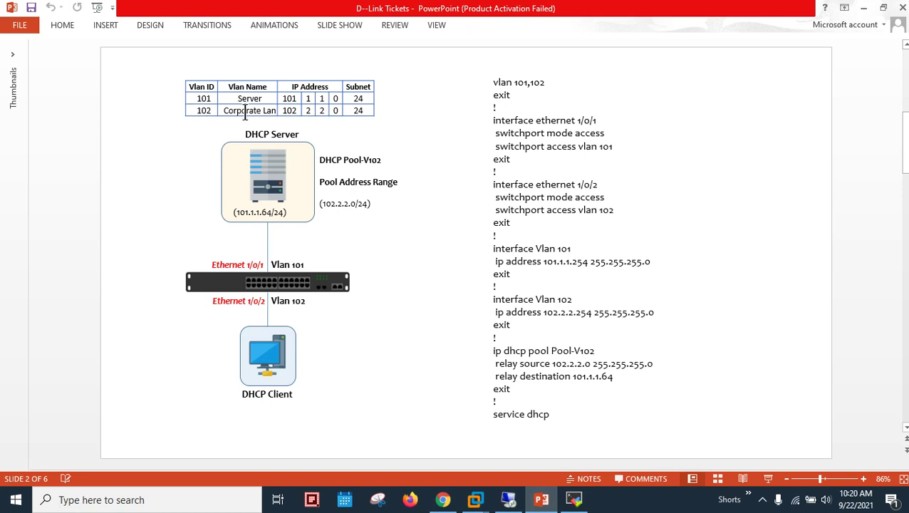
# - Back in the remote server's DHCP console, start a new IPv4 scope and paste Pool-V102 as its name
pyautogui.click(509, 498)
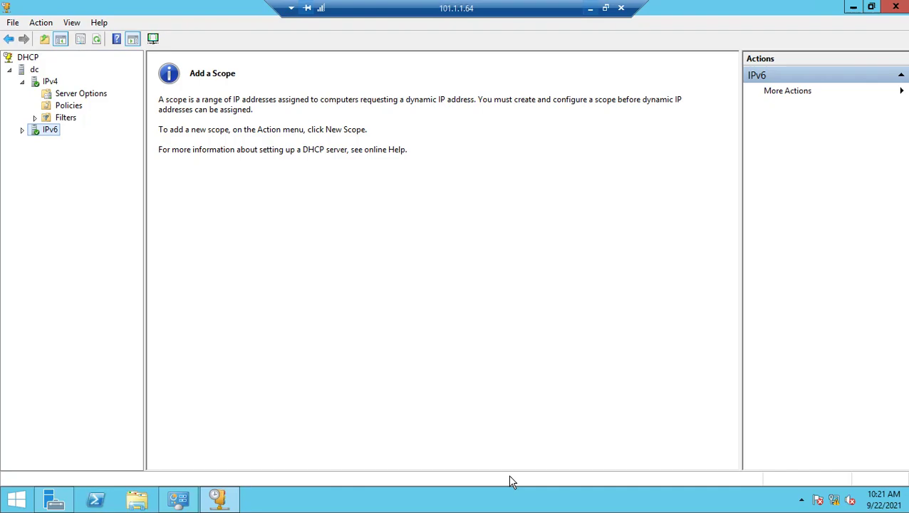
pyautogui.click(54, 83)
pyautogui.rightClick(53, 85)
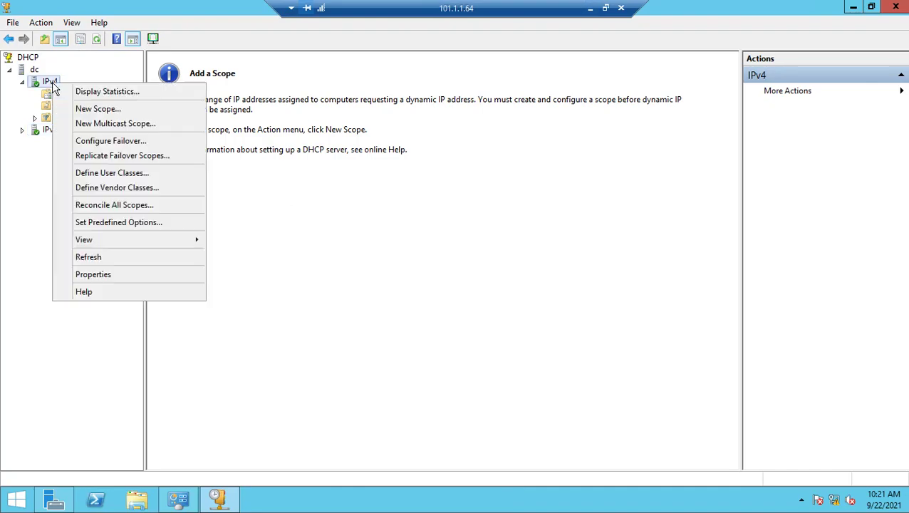
pyautogui.click(106, 109)
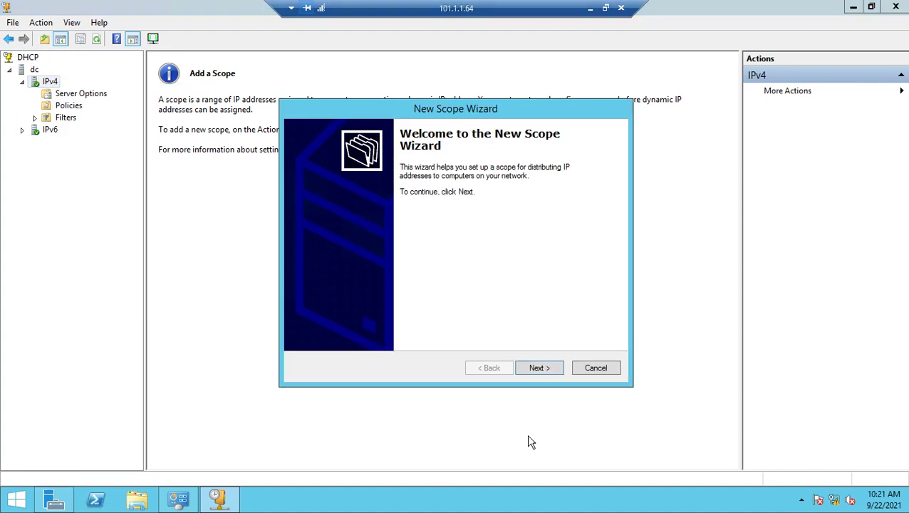
pyautogui.click(540, 369)
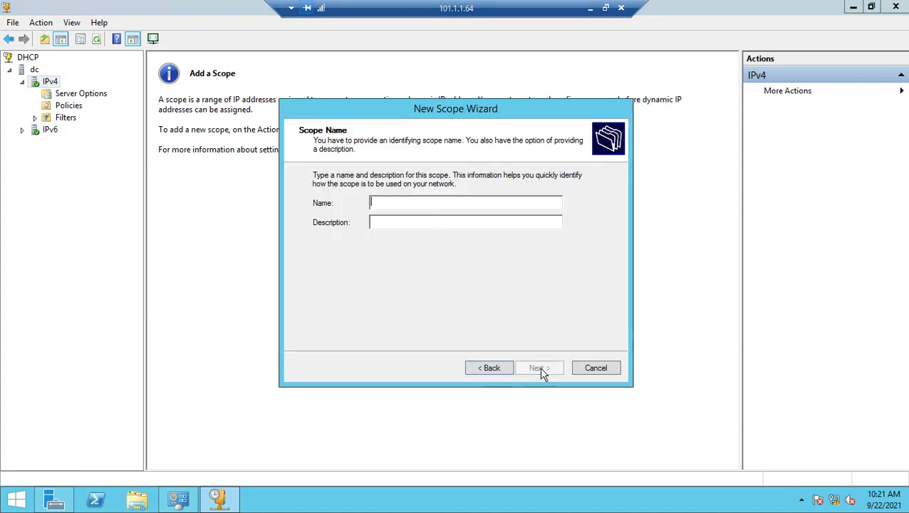
pyautogui.rightClick(424, 202)
pyautogui.click(461, 260)
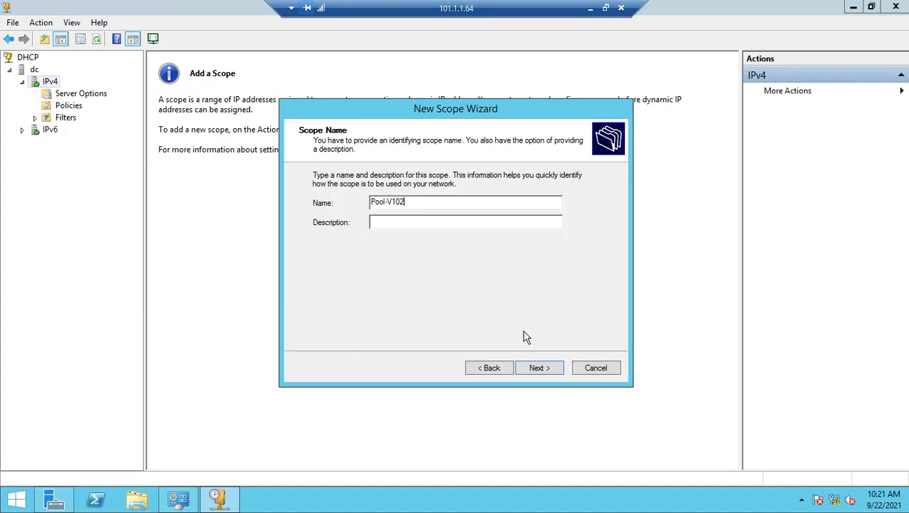
# - Set the Pool-V102 scope's address range from 102.2.2.1 to 102.2.2.254
pyautogui.click(540, 368)
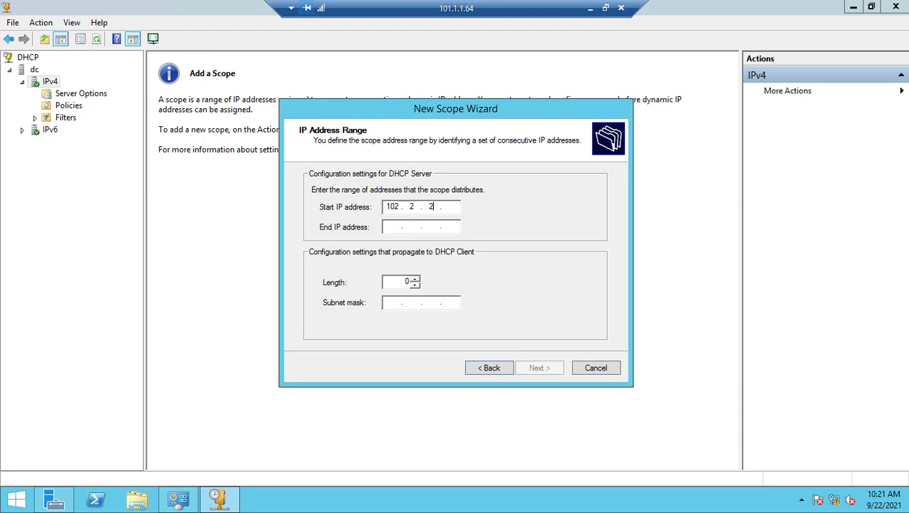
pyautogui.write('102.2.2.1')
pyautogui.press('Tab')
pyautogui.write('102.2.')
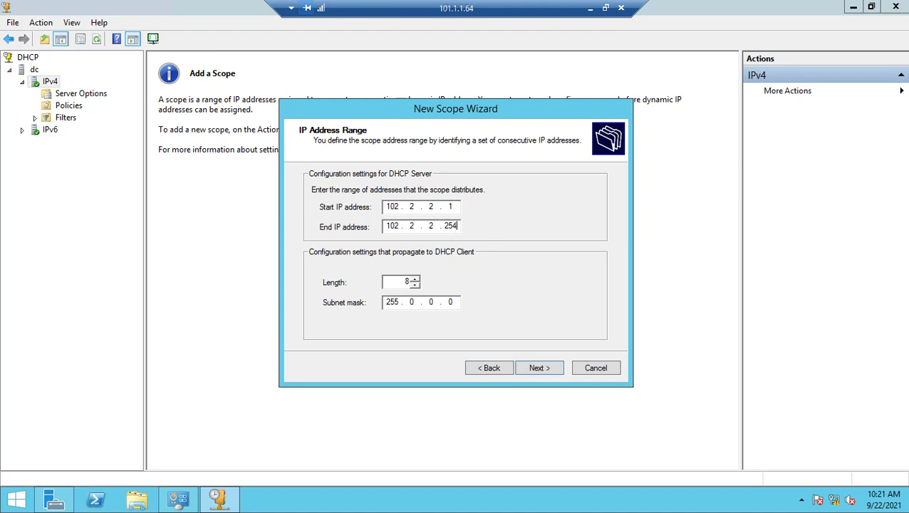
# - Check the pool's subnet on the PowerPoint slide, and set the scope's subnet mask to 255.255.255.0 in the remote server's wizard
pyautogui.click(590, 8)
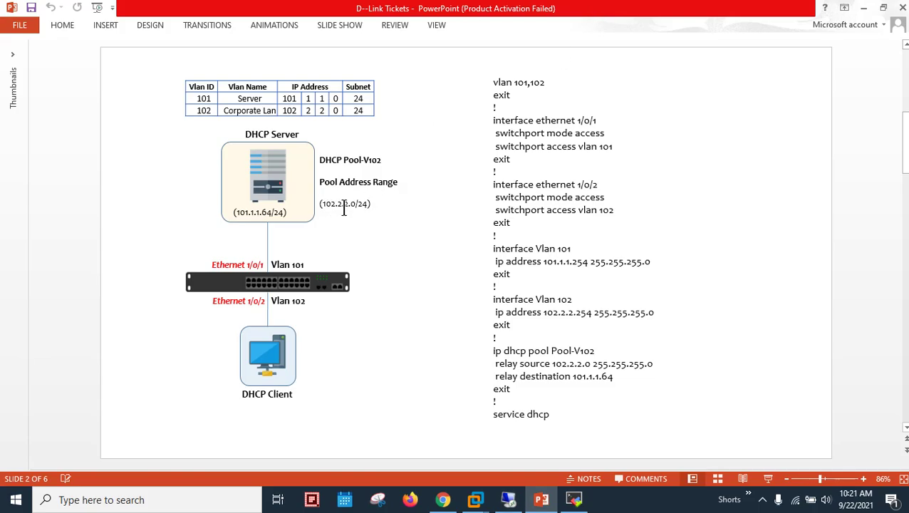
pyautogui.click(508, 499)
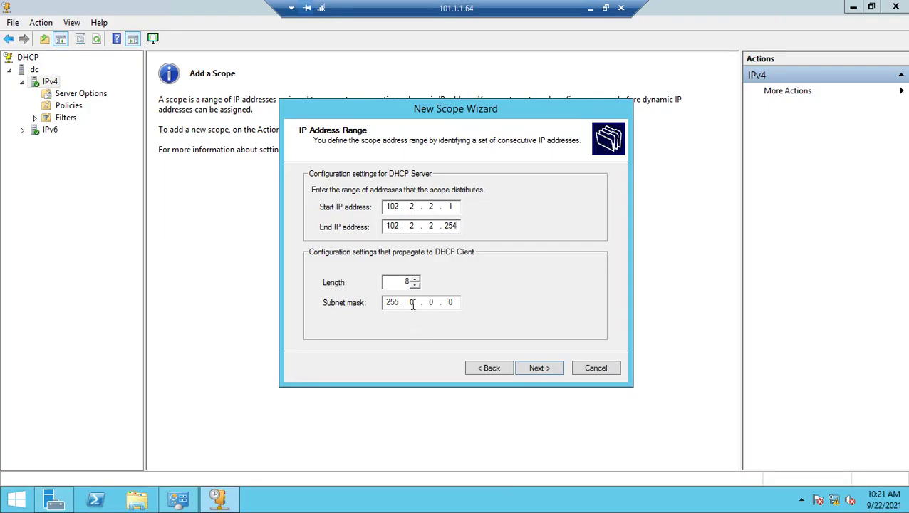
pyautogui.write('55.255.')
pyautogui.click(527, 365)
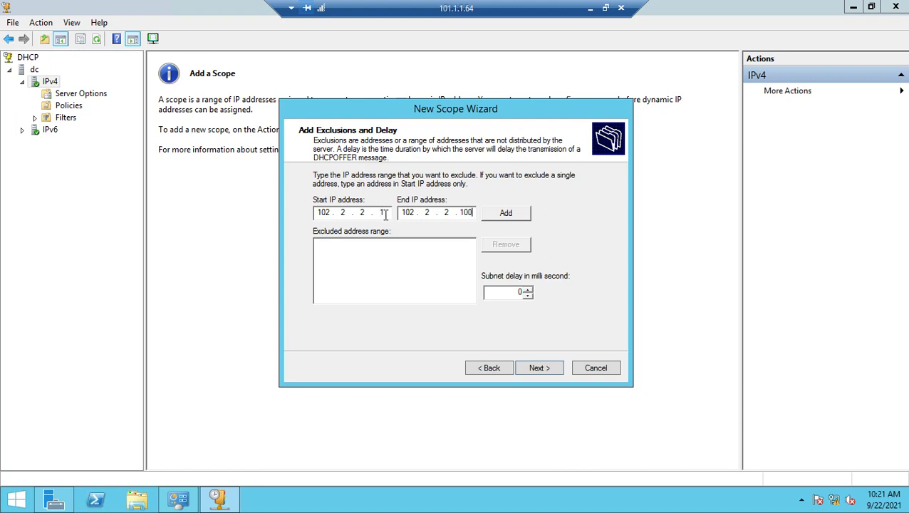
# - Exclude 102.2.2.1 to 102.2.2.100 from distribution, keeping the default lease duration and choosing to configure the scope options now
pyautogui.click(506, 218)
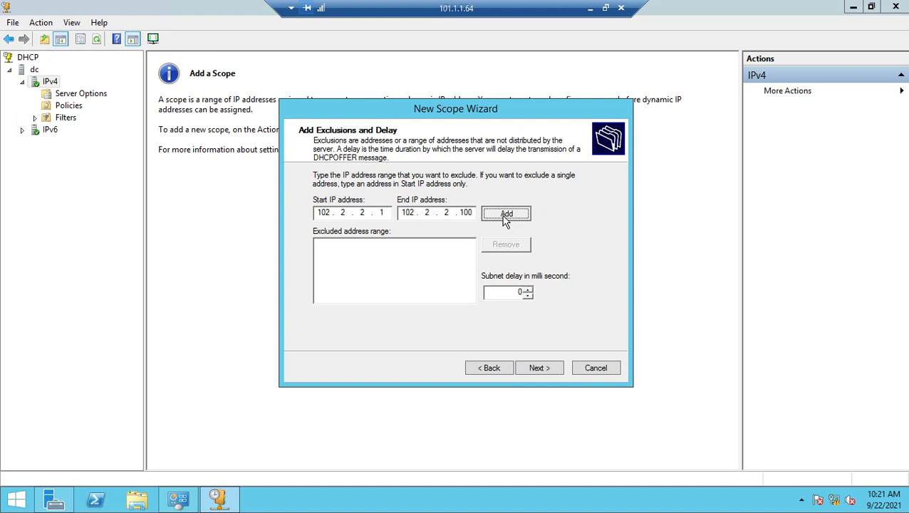
pyautogui.click(547, 372)
pyautogui.click(540, 366)
pyautogui.click(545, 363)
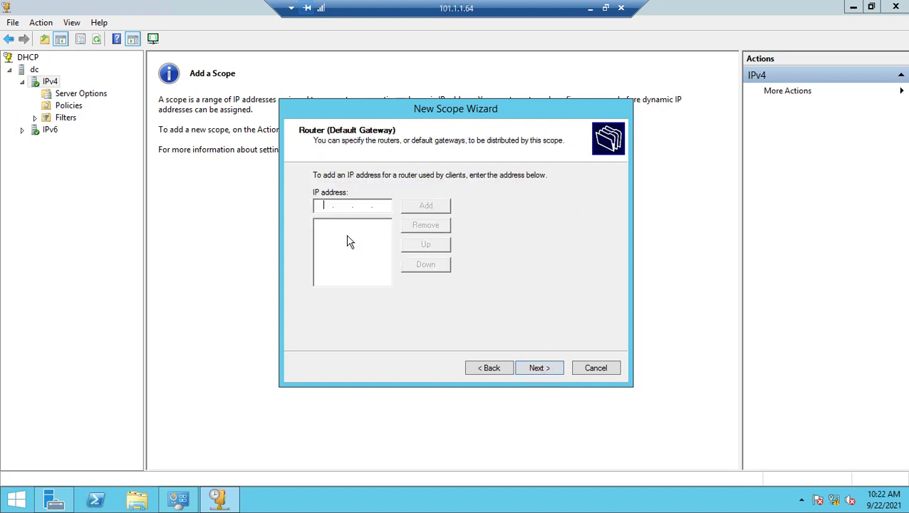
# - Add 102.2.2.254 as the scope's default gateway
pyautogui.write('102.2.2.254')
pyautogui.click(441, 205)
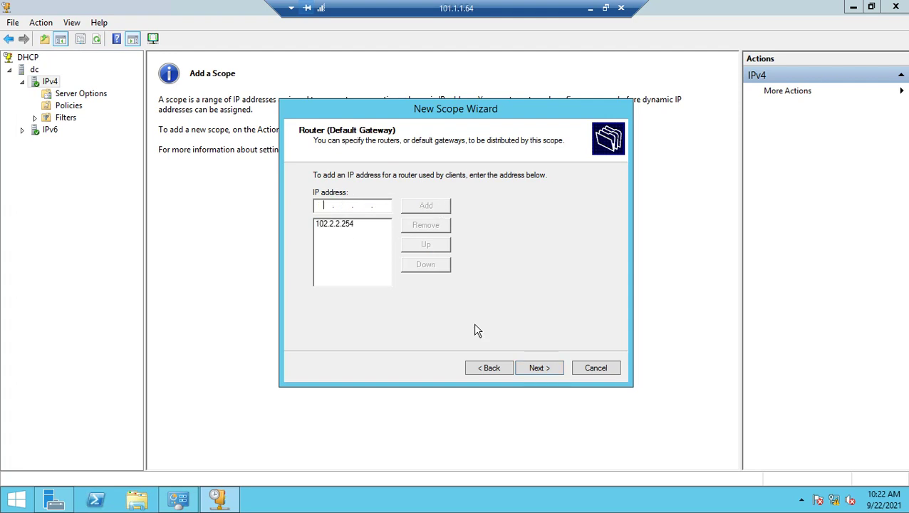
pyautogui.click(553, 373)
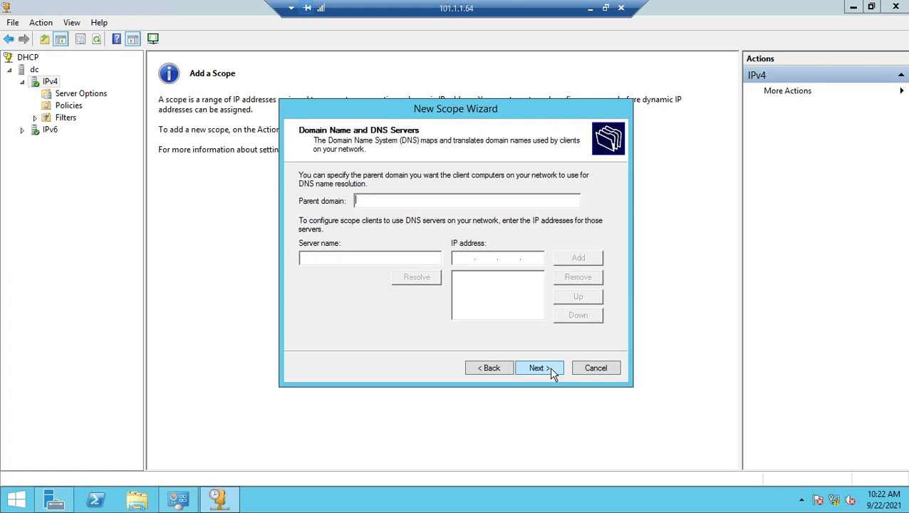
# - Leave the DNS and WINS server settings empty and finish creating the scope with immediate activation
pyautogui.click(551, 371)
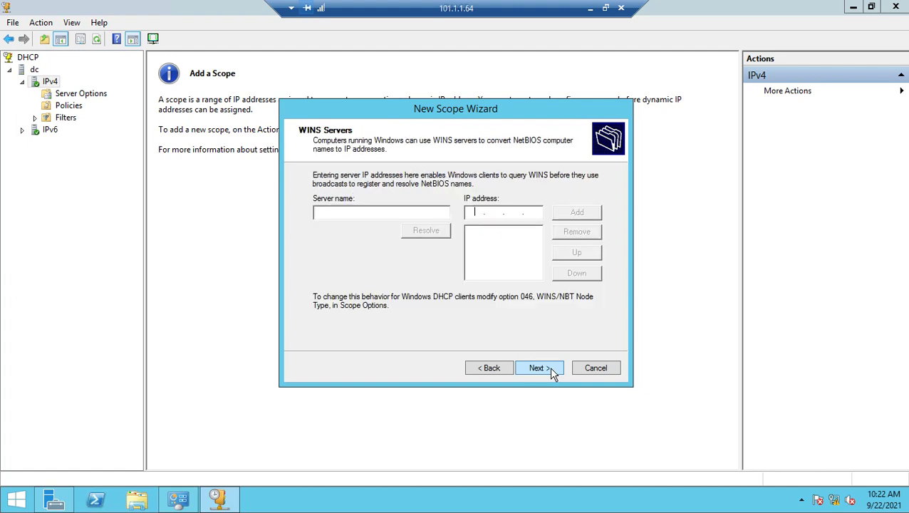
pyautogui.click(552, 372)
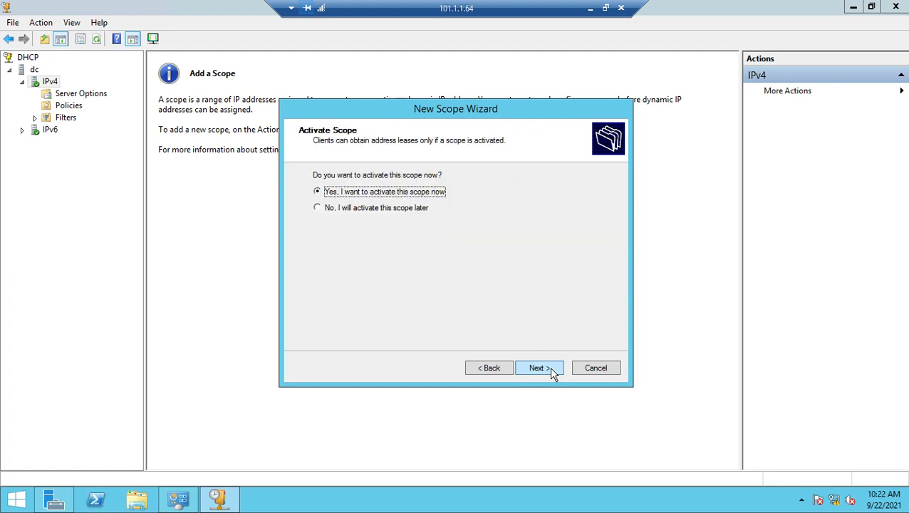
pyautogui.click(550, 370)
pyautogui.click(547, 369)
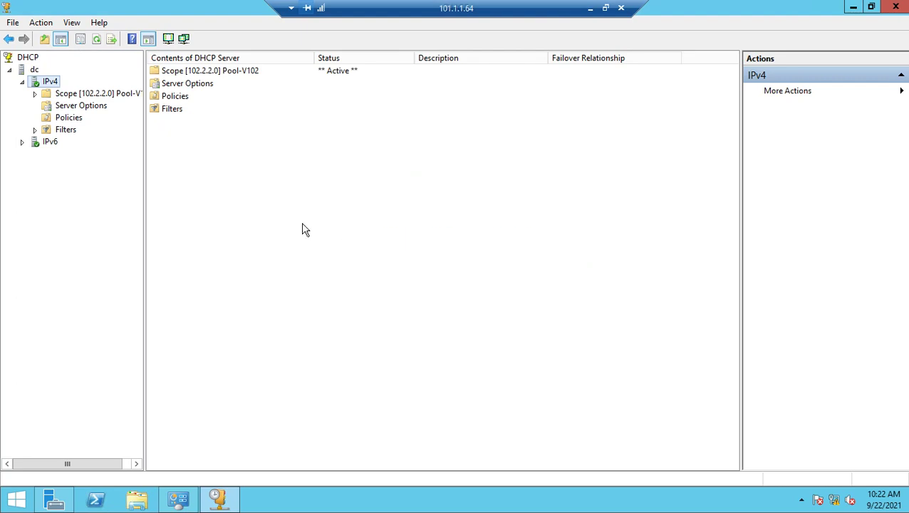
# - Widen the console tree, expand the Pool-V102 scope, and examine its address range, excluded addresses and address leases
pyautogui.moveTo(144, 134); pyautogui.dragTo(225, 146)
pyautogui.click(81, 95)
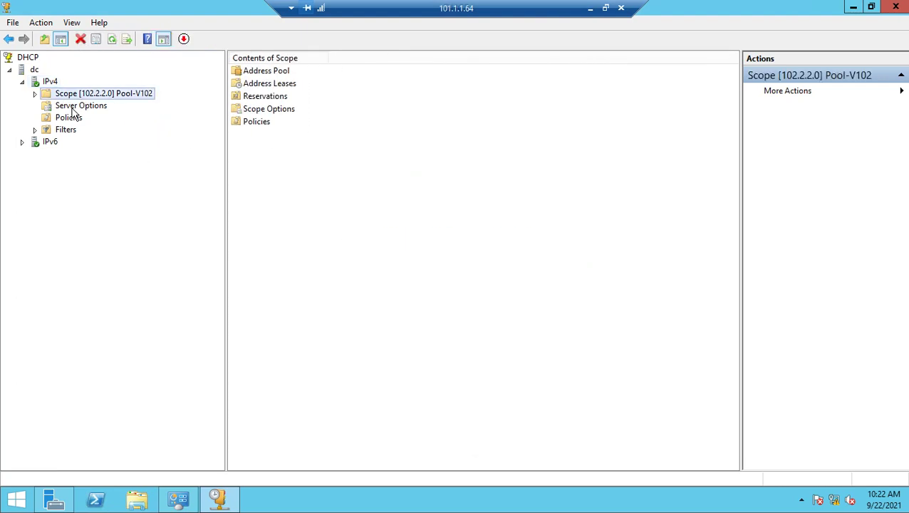
pyautogui.click(35, 93)
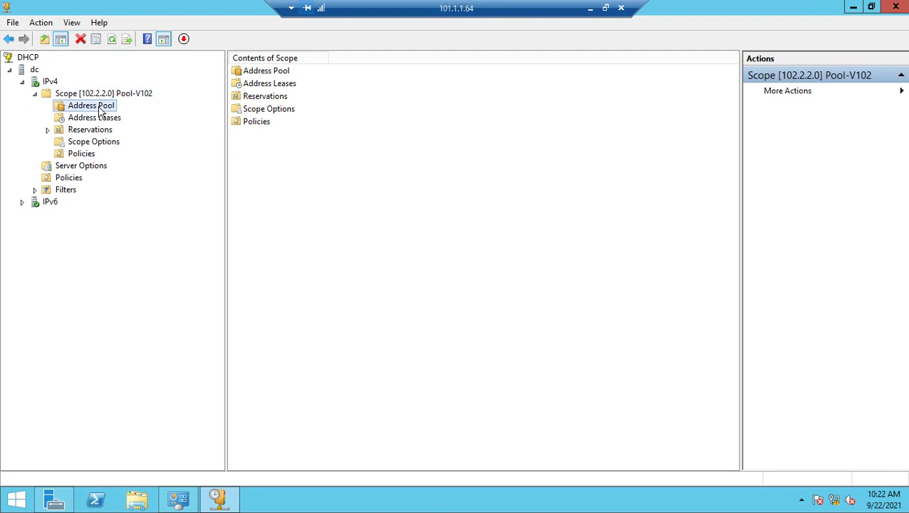
pyautogui.click(87, 107)
pyautogui.click(276, 73)
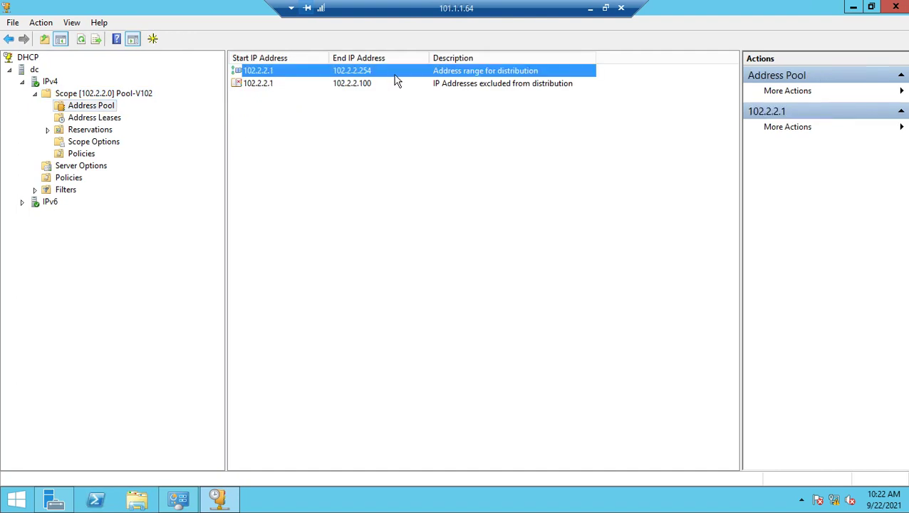
pyautogui.click(484, 86)
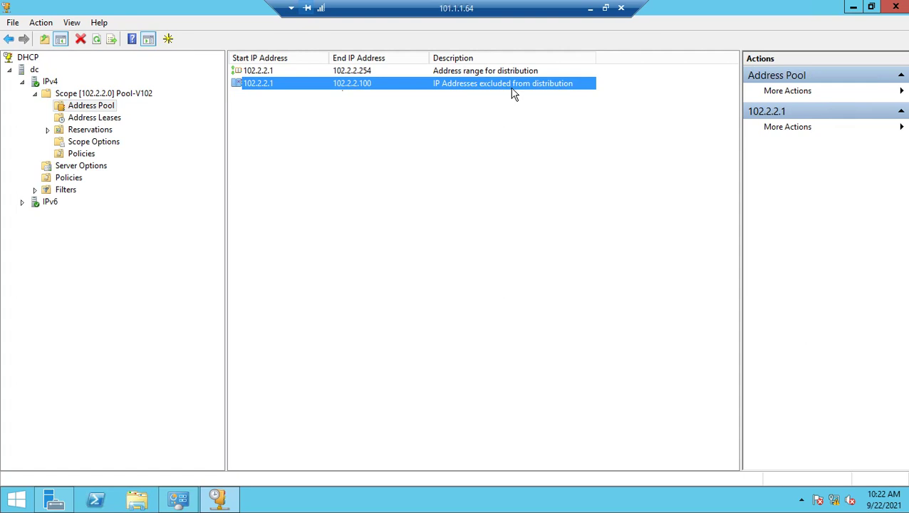
pyautogui.click(476, 124)
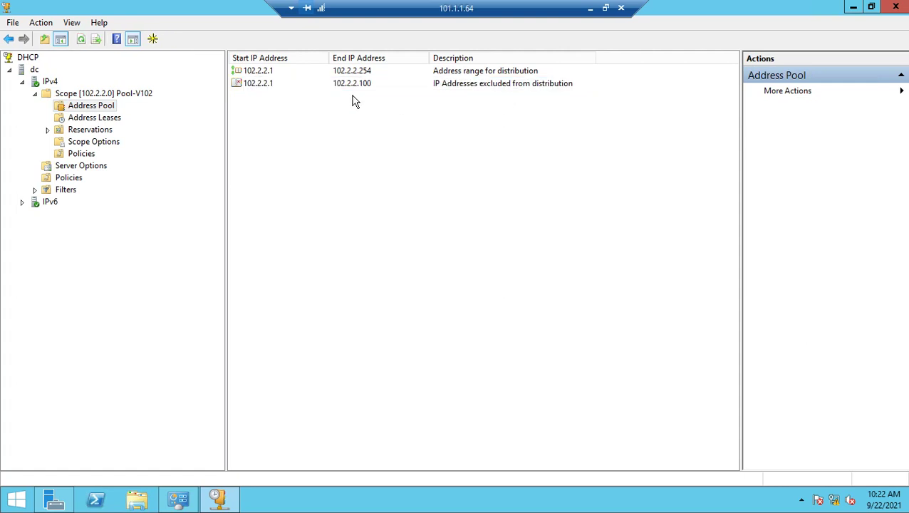
pyautogui.click(95, 119)
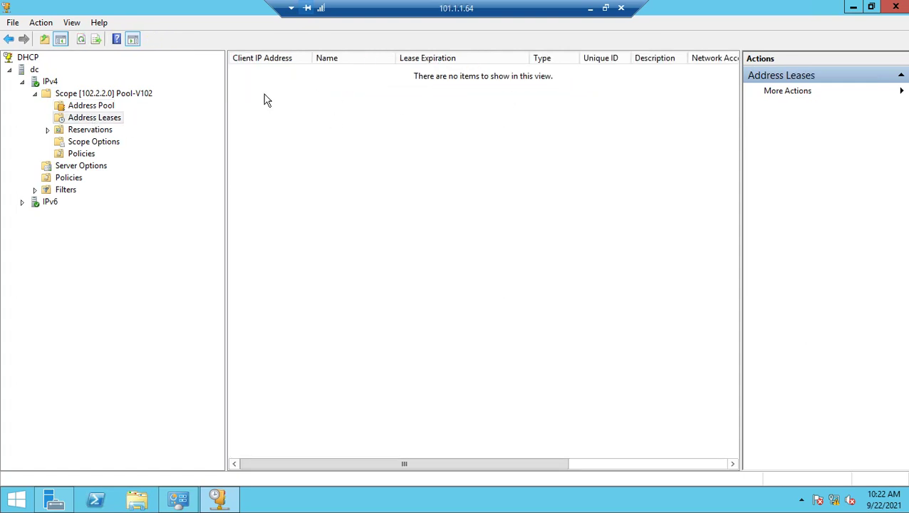
pyautogui.click(130, 97)
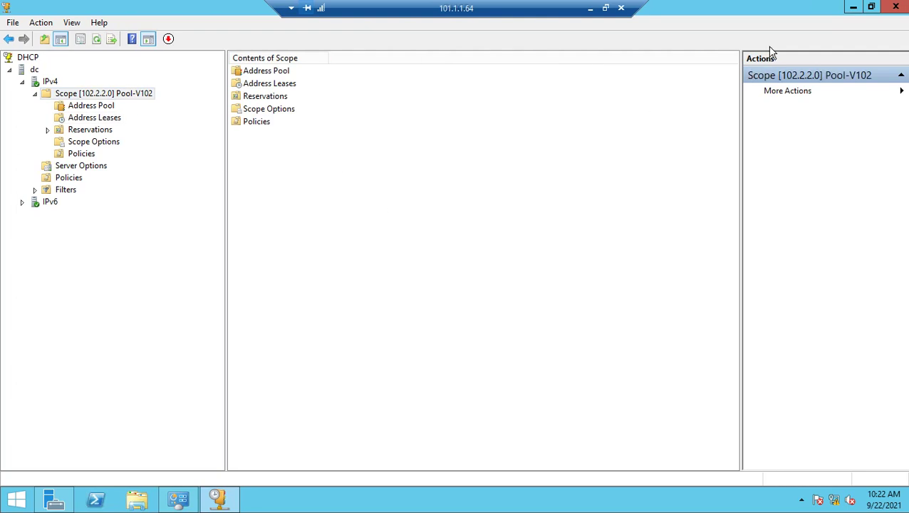
# - Review the PowerPoint network diagram, and examine Ethernet0's IPv4 address and default gateway in the remote server's connection details
pyautogui.click(591, 9)
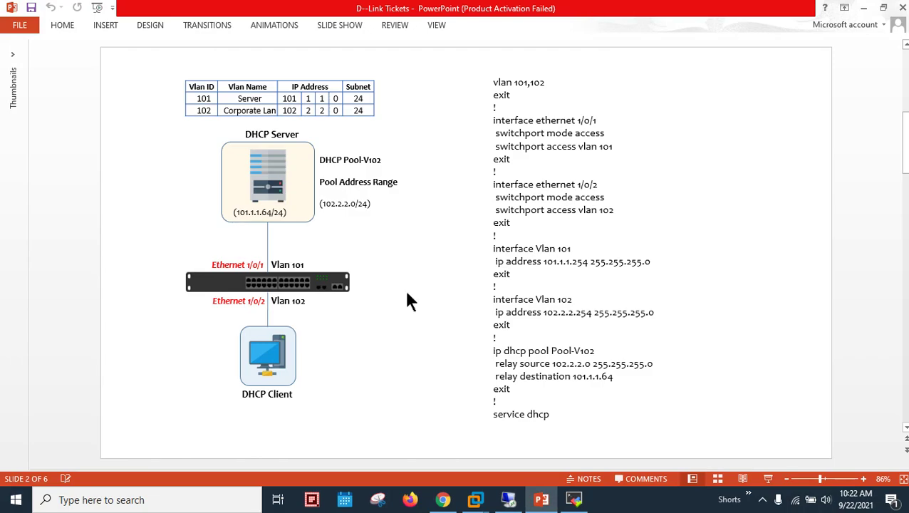
pyautogui.click(509, 501)
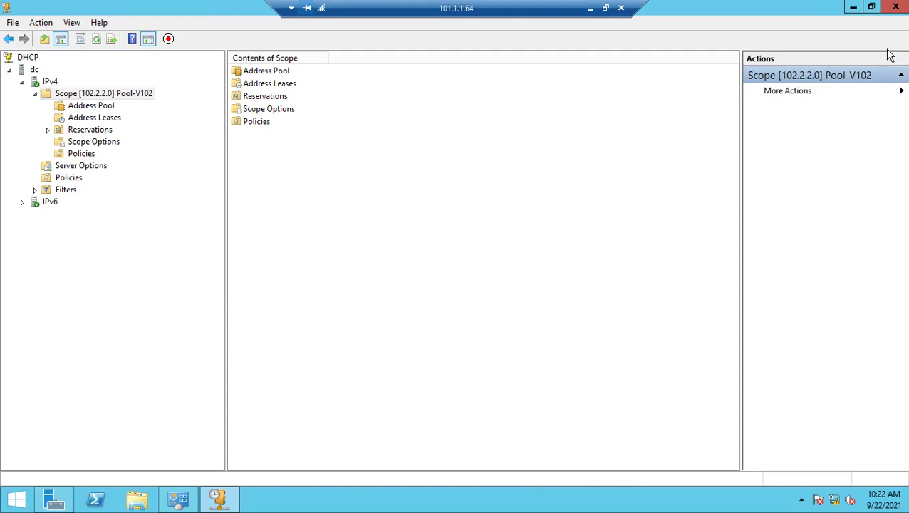
pyautogui.click(870, 7)
pyautogui.click(884, 7)
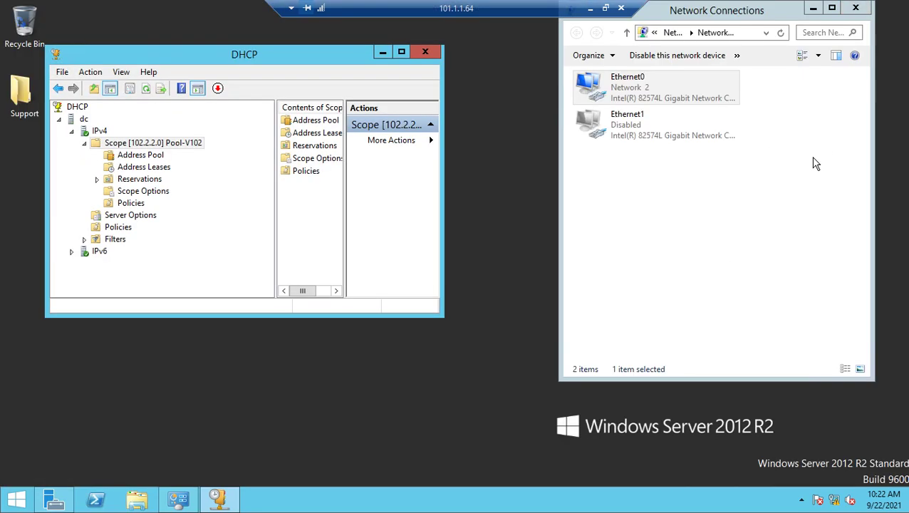
pyautogui.rightClick(583, 81)
pyautogui.click(603, 110)
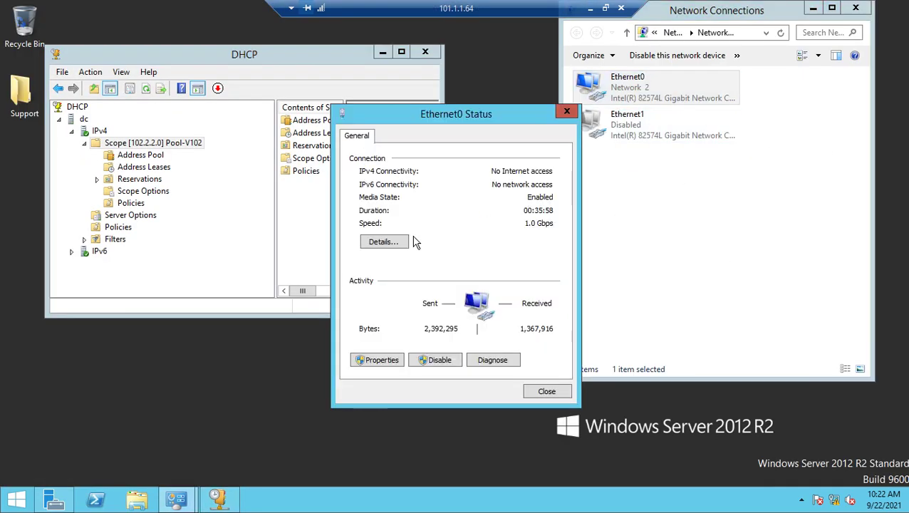
pyautogui.click(385, 242)
pyautogui.click(472, 231)
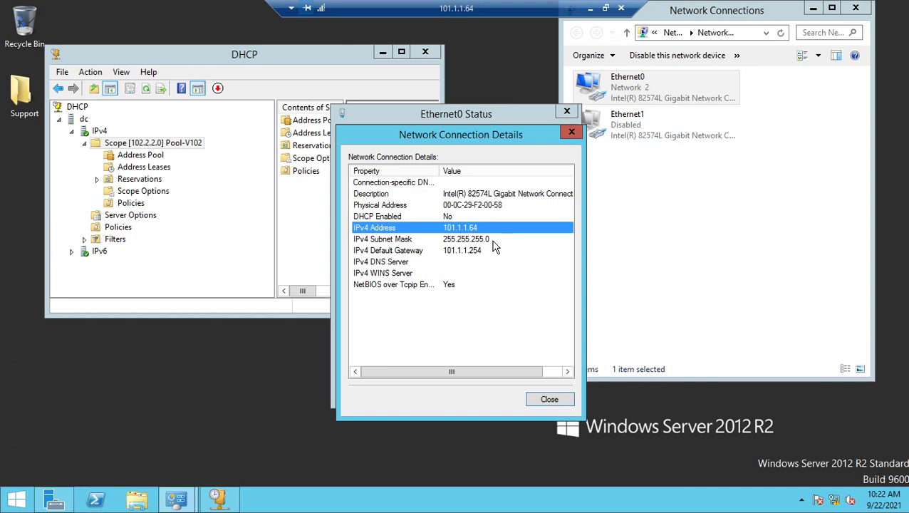
pyautogui.click(485, 250)
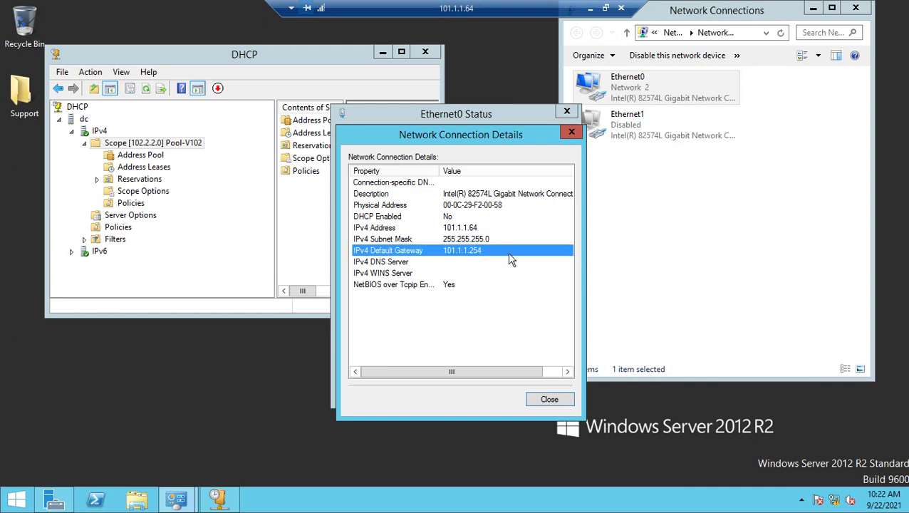
pyautogui.click(571, 132)
pyautogui.click(567, 113)
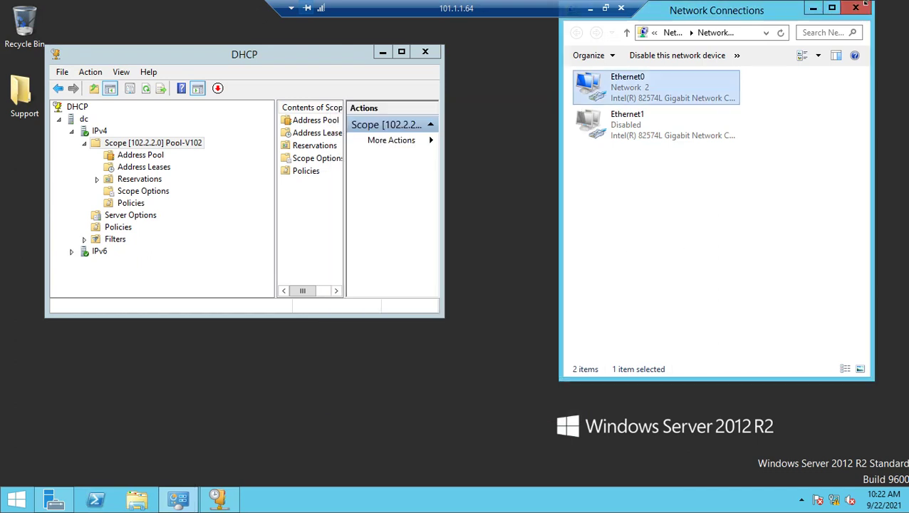
# - Switch to Firefox, log in to the D-Link switch's web interface at 10.90.90.90, and view its device type
pyautogui.click(590, 8)
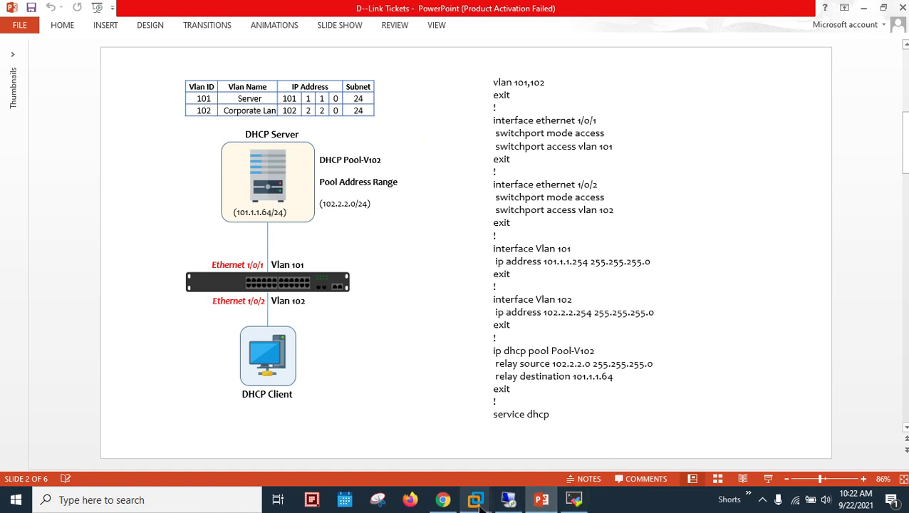
pyautogui.click(412, 500)
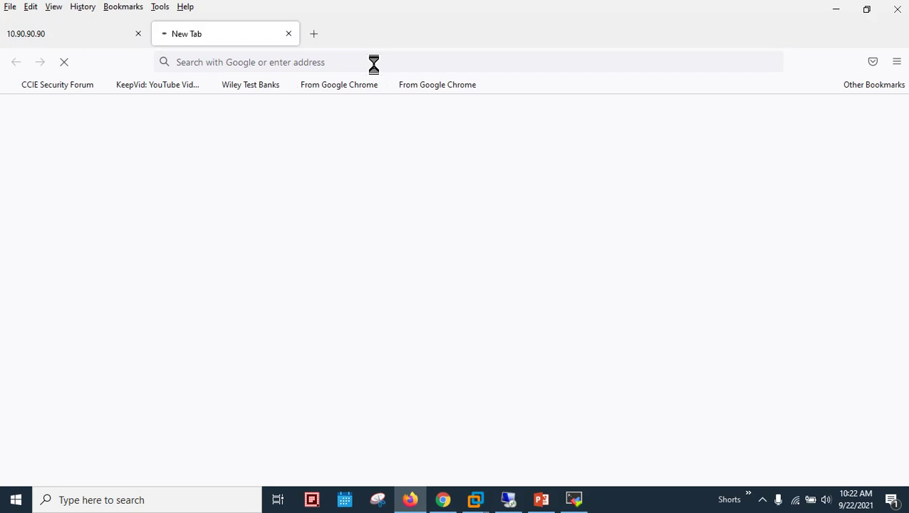
pyautogui.click(373, 63)
pyautogui.click(286, 85)
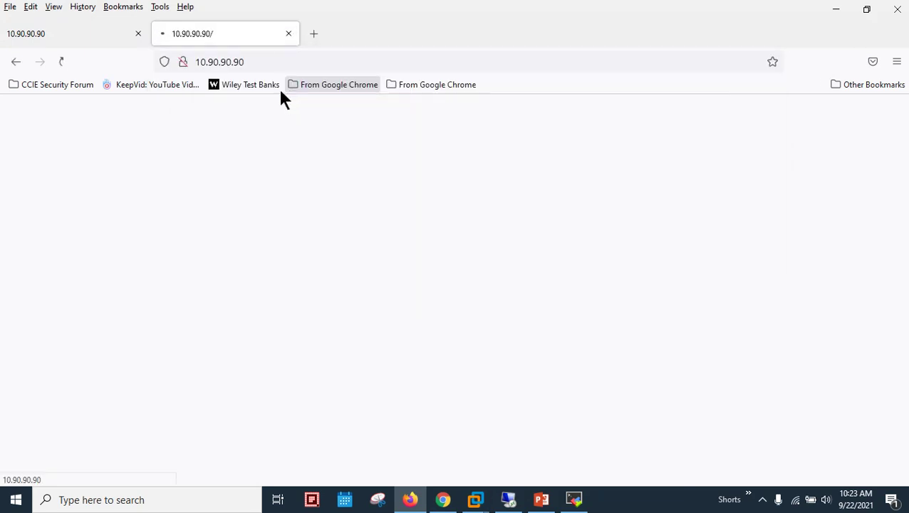
pyautogui.click(138, 34)
pyautogui.click(446, 303)
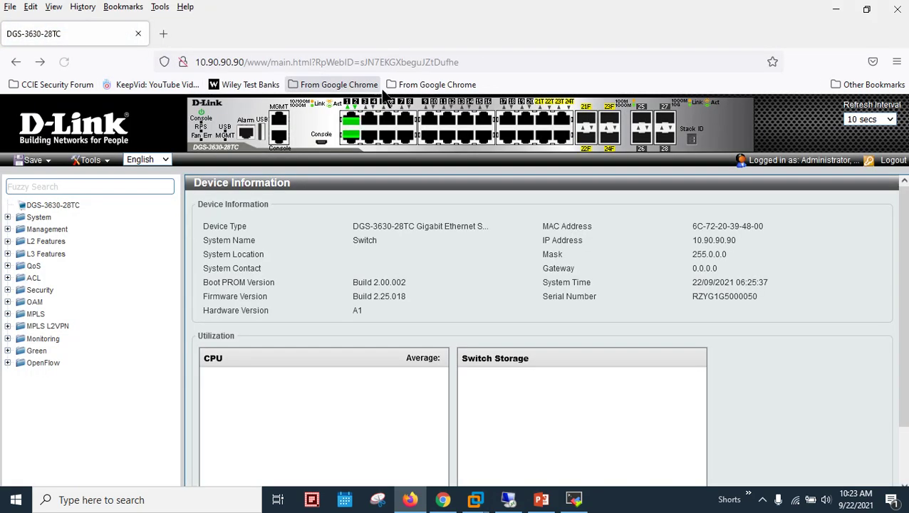
pyautogui.moveTo(353, 226); pyautogui.dragTo(405, 226)
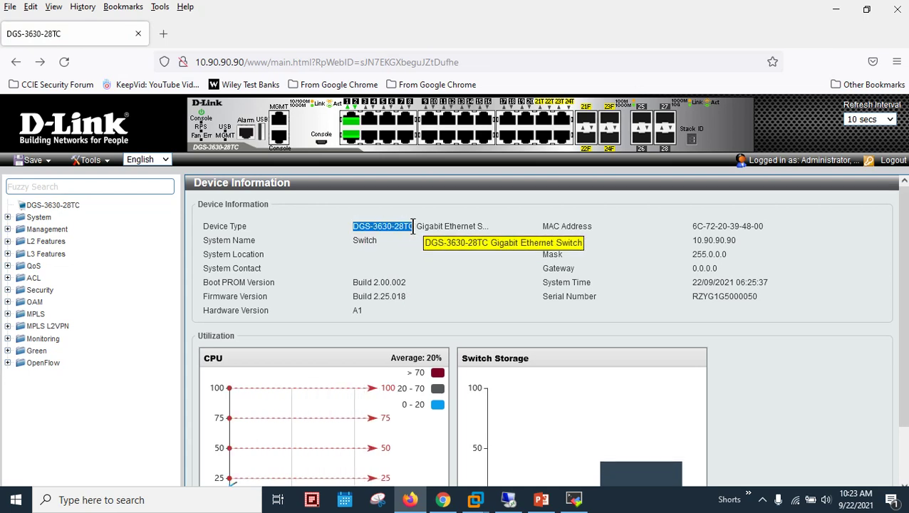
pyautogui.click(415, 246)
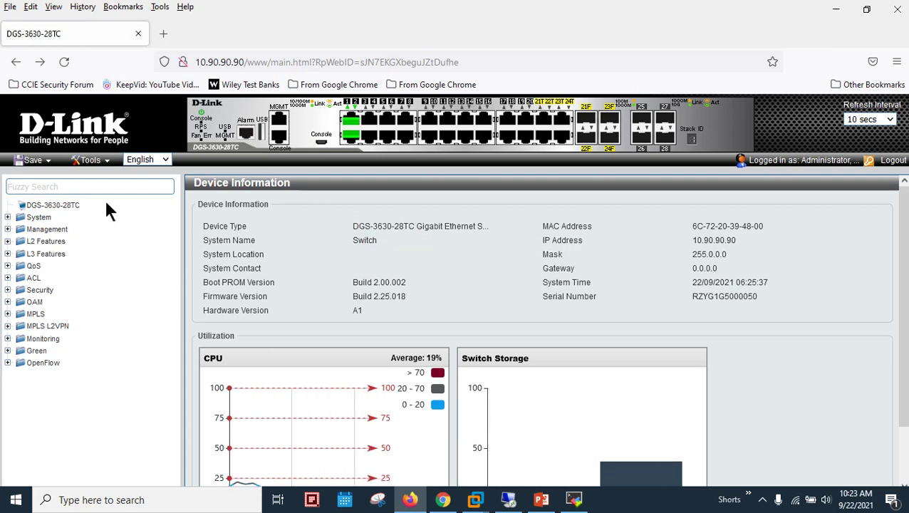
# - Create VLAN 101 in the switch's 802.1Q VLAN settings under L2 Features
pyautogui.click(61, 241)
pyautogui.click(48, 266)
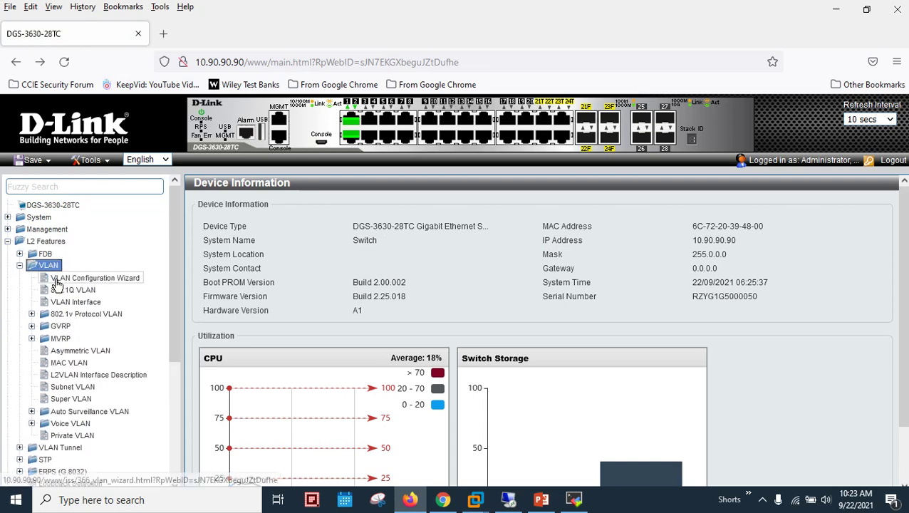
pyautogui.click(72, 289)
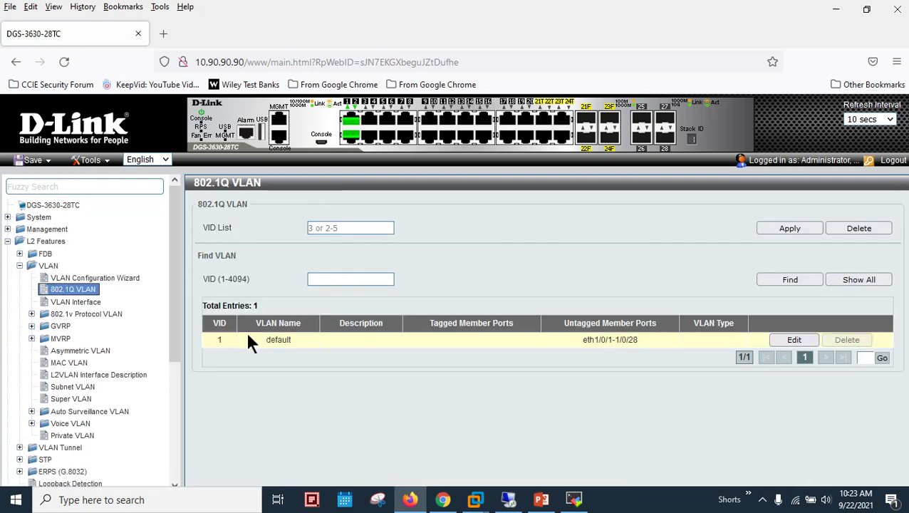
pyautogui.click(331, 227)
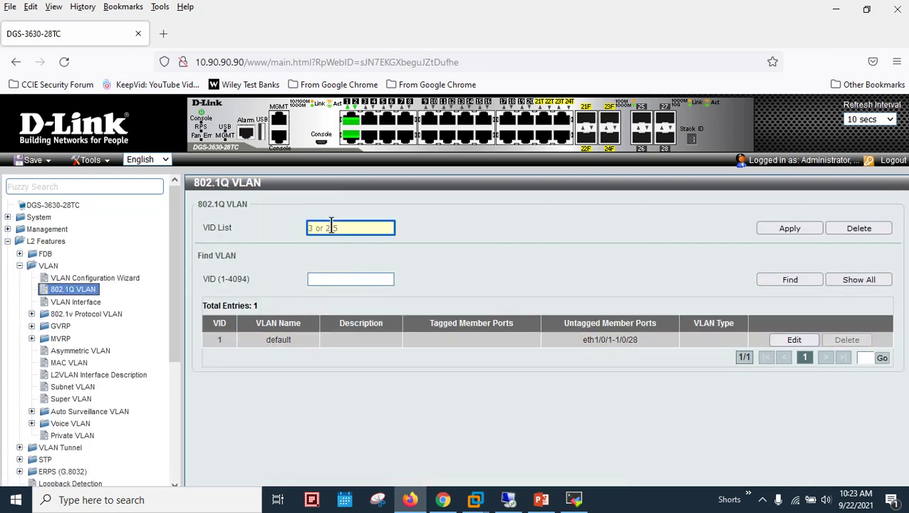
pyautogui.write('101')
pyautogui.click(787, 228)
pyautogui.click(565, 313)
# - Add VLAN 102 to the 802.1Q VLAN list
pyautogui.click(339, 229)
pyautogui.write('102')
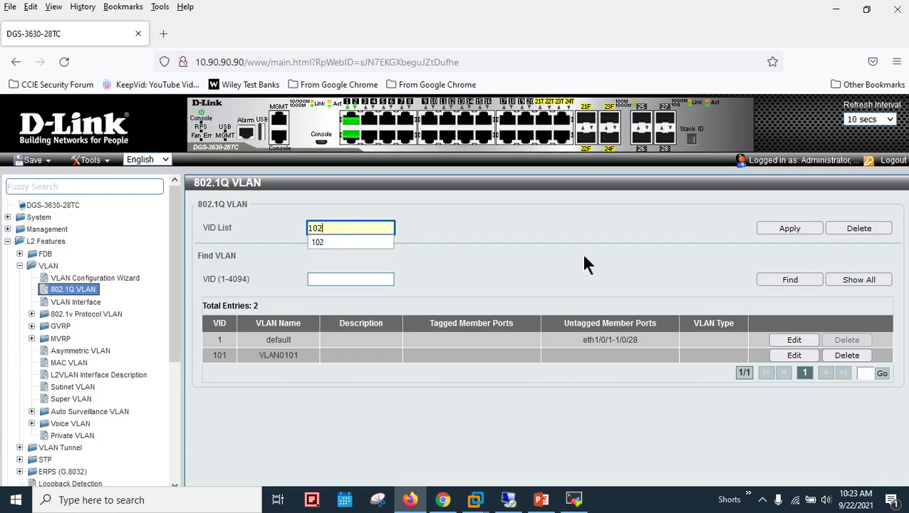
pyautogui.click(776, 229)
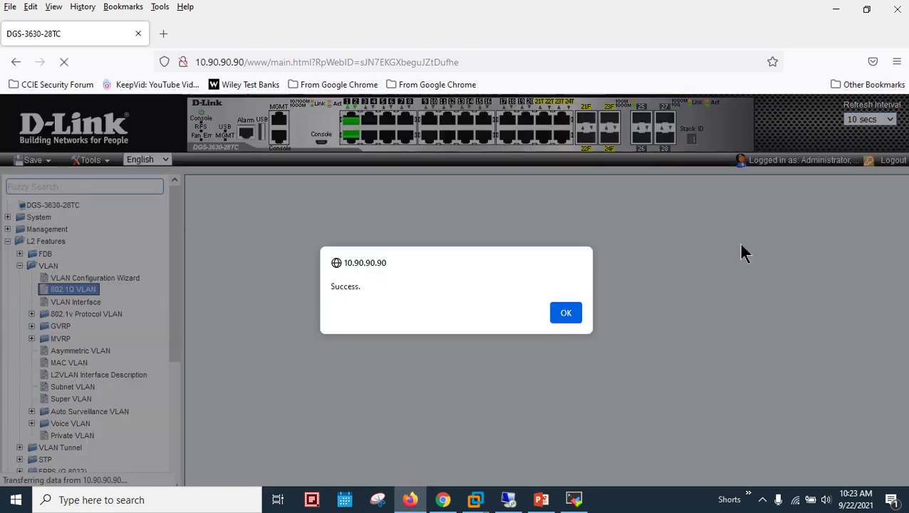
pyautogui.click(563, 314)
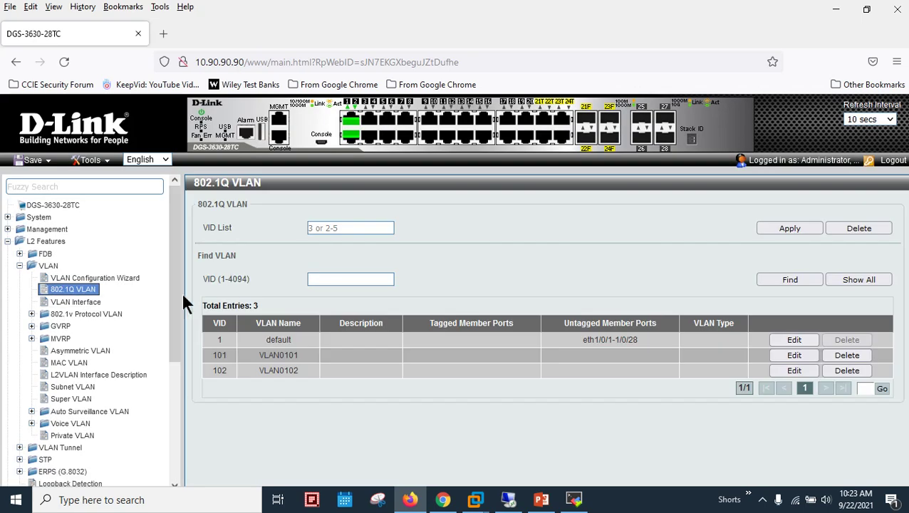
# - Create an IPv4 interface for VLAN 101 in the L3 Features interface settings
pyautogui.moveTo(173, 286); pyautogui.dragTo(183, 432)
pyautogui.click(45, 375)
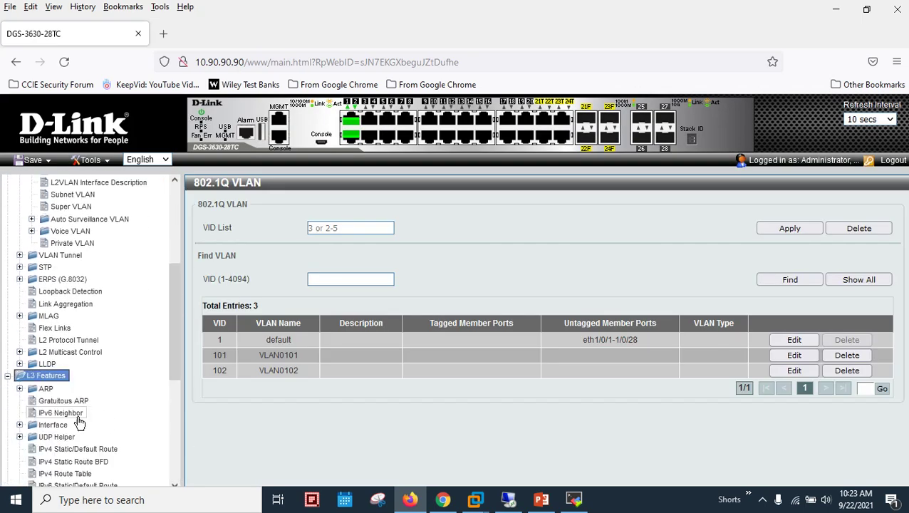
pyautogui.click(62, 426)
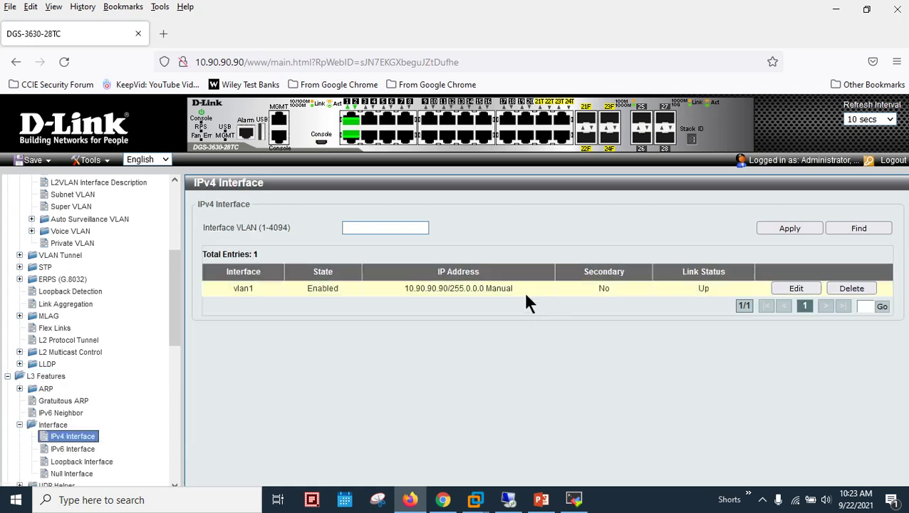
pyautogui.click(384, 230)
pyautogui.write('100')
pyautogui.click(791, 230)
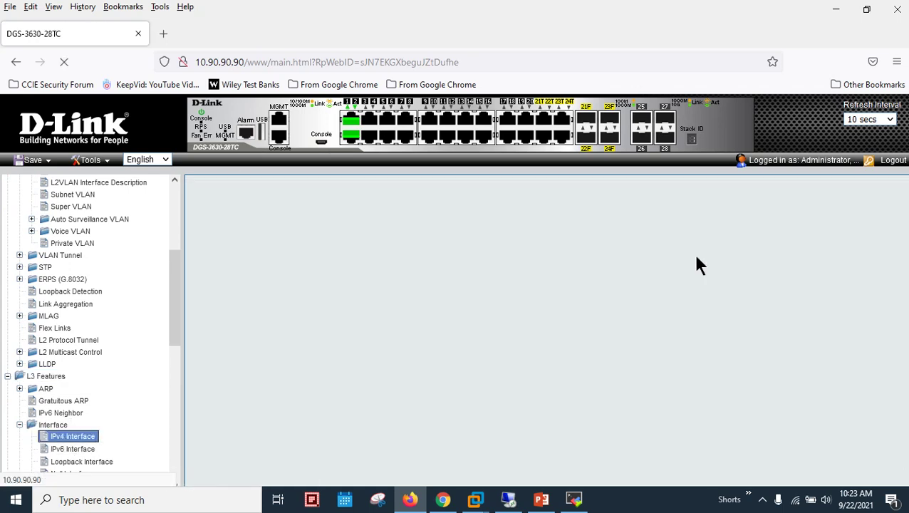
pyautogui.click(564, 318)
# - Create a second IPv4 interface for VLAN 102
pyautogui.click(386, 227)
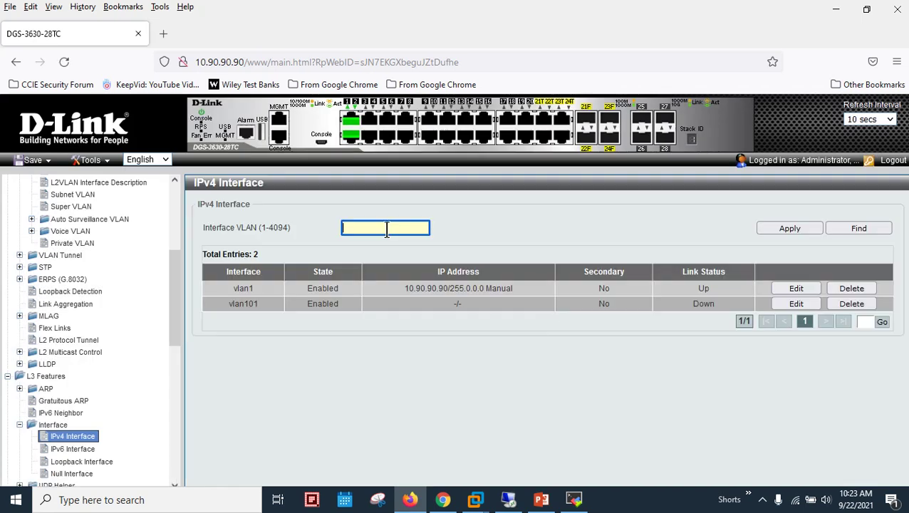
pyautogui.write('102')
pyautogui.click(381, 242)
pyautogui.click(792, 231)
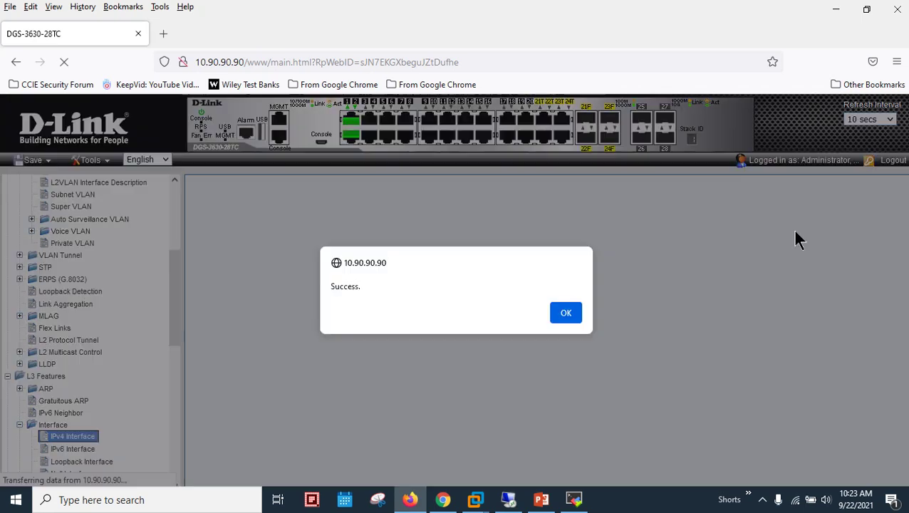
pyautogui.click(566, 314)
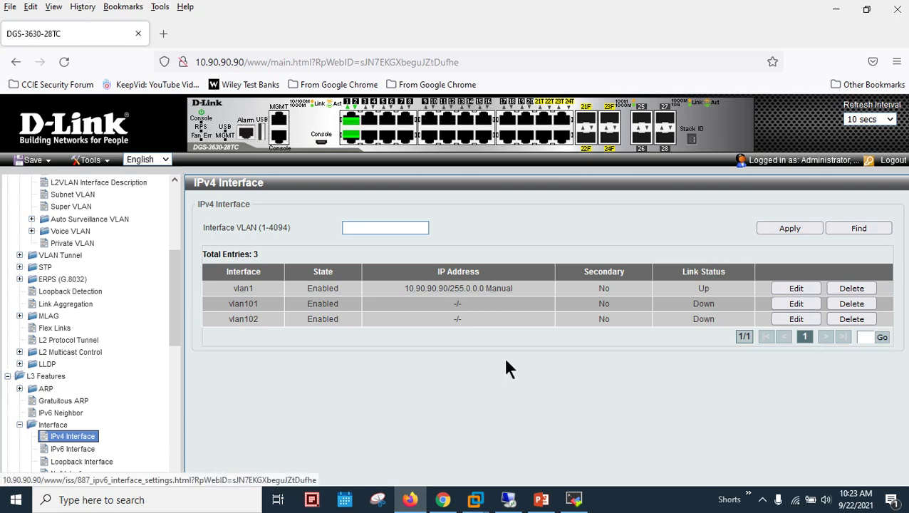
# - Assign the vlan101 interface the static primary IP address 101.1.1.254 with mask 255.255.255.0
pyautogui.scroll(3, 112, 322)
pyautogui.scroll(3, 143, 322)
pyautogui.moveTo(175, 279); pyautogui.dragTo(173, 379)
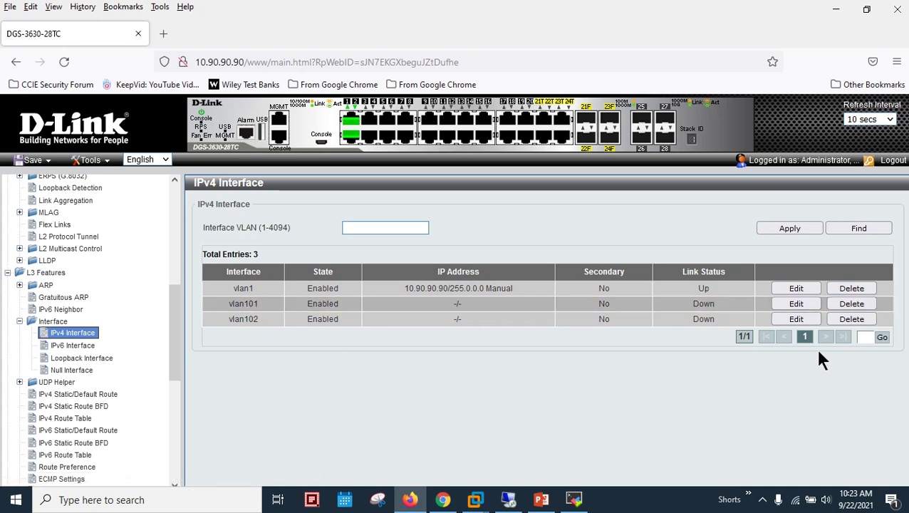
pyautogui.click(796, 303)
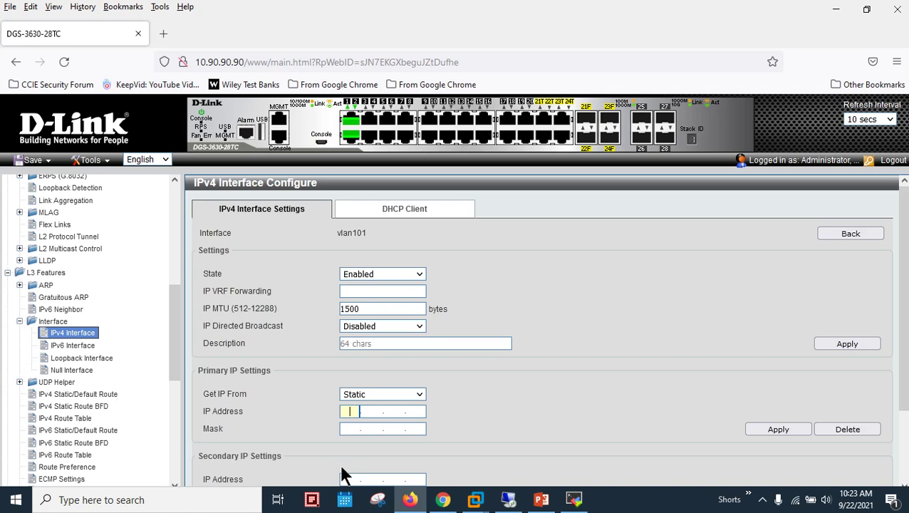
pyautogui.write('101.1.1.255.255.255.0')
pyautogui.click(798, 430)
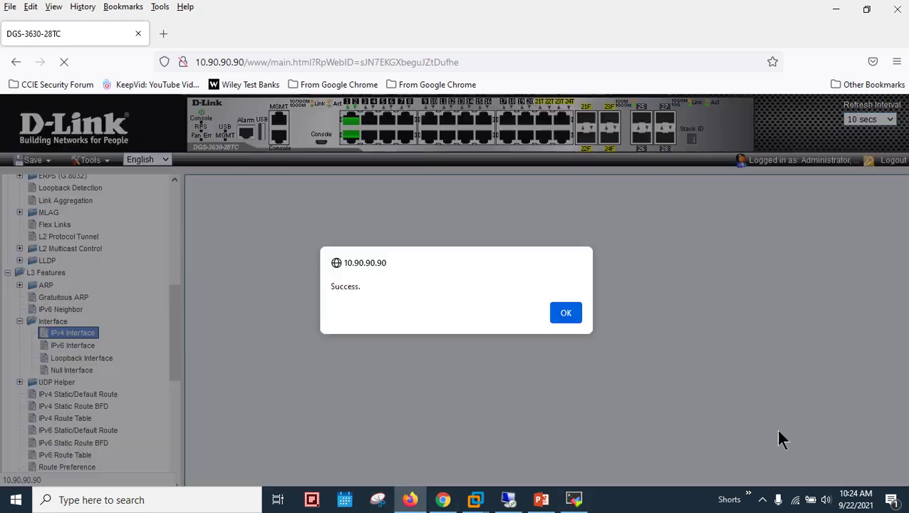
pyautogui.click(565, 314)
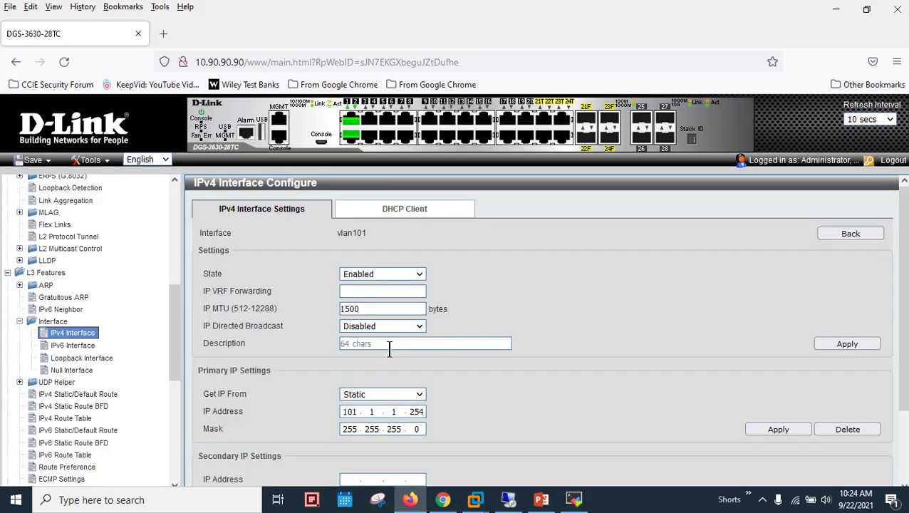
# - Assign the vlan102 interface the static primary IP address 102.2.2.254 with mask 255.255.255.0, and review the link status in the IPv4 interface list
pyautogui.click(72, 332)
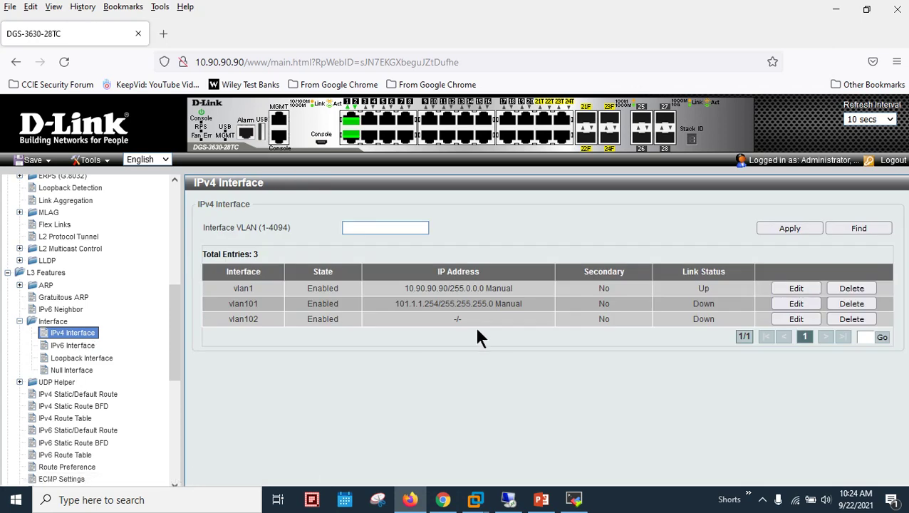
pyautogui.click(795, 320)
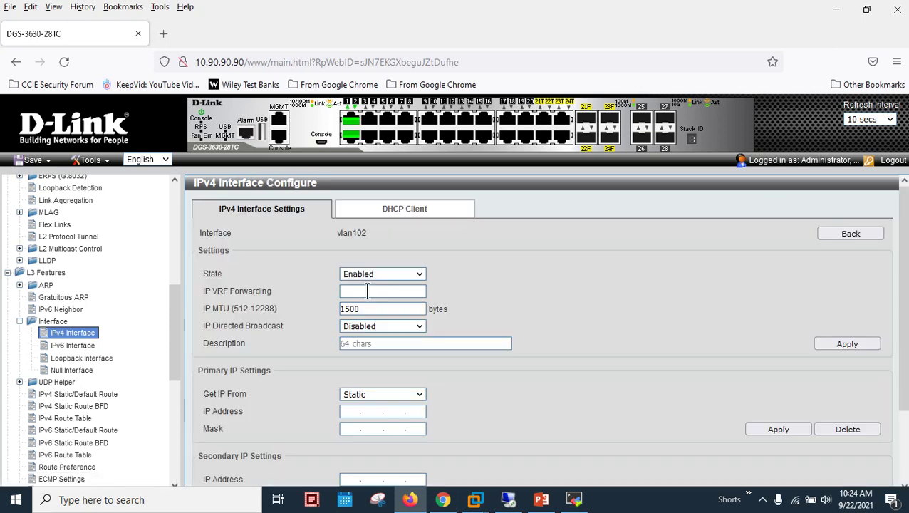
pyautogui.click(363, 412)
pyautogui.write('102.')
pyautogui.write('2.2.254')
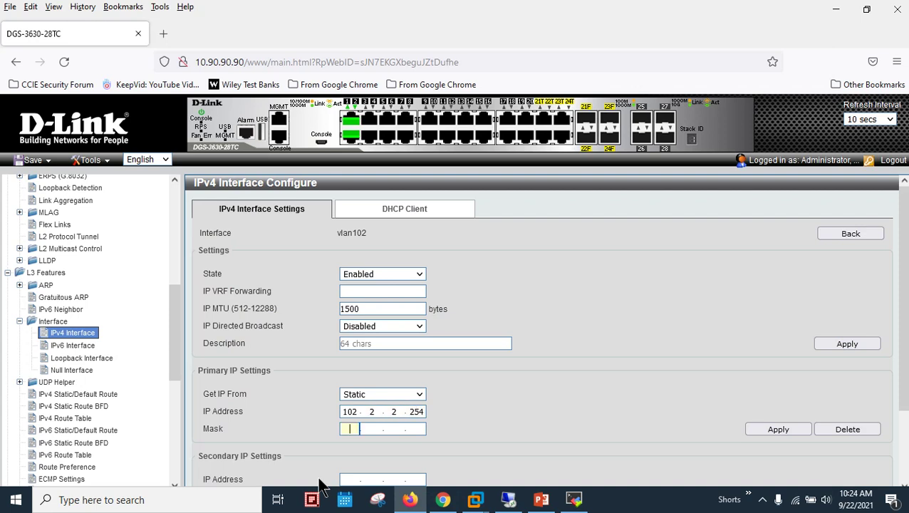
pyautogui.write('255.255.255.0')
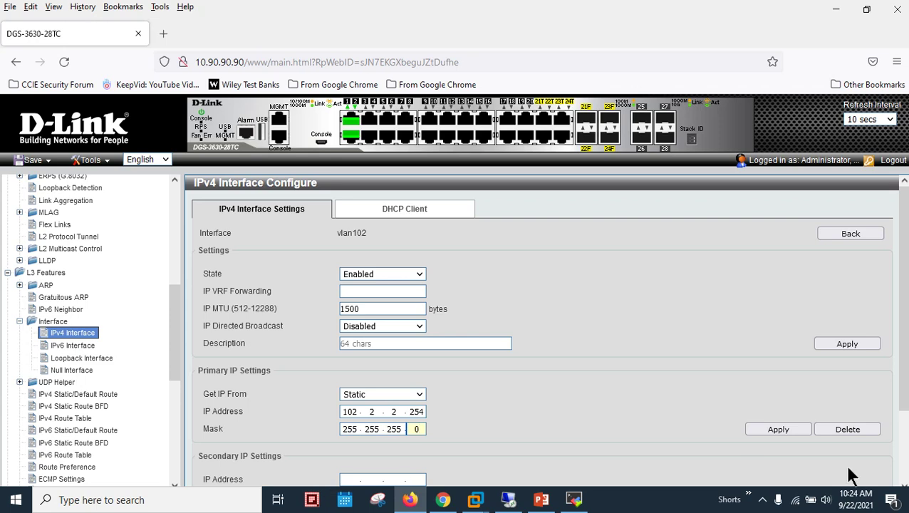
pyautogui.click(778, 430)
pyautogui.click(565, 314)
pyautogui.click(56, 336)
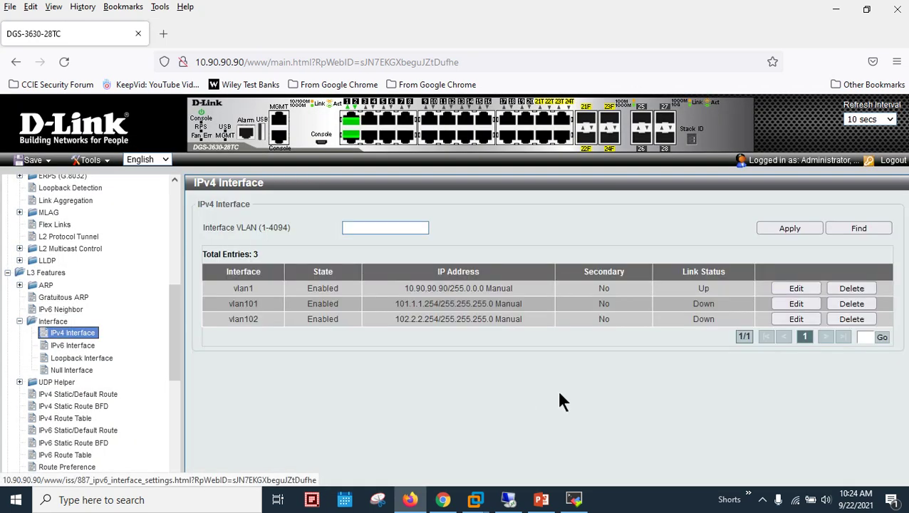
pyautogui.moveTo(697, 304); pyautogui.dragTo(704, 324)
pyautogui.click(660, 340)
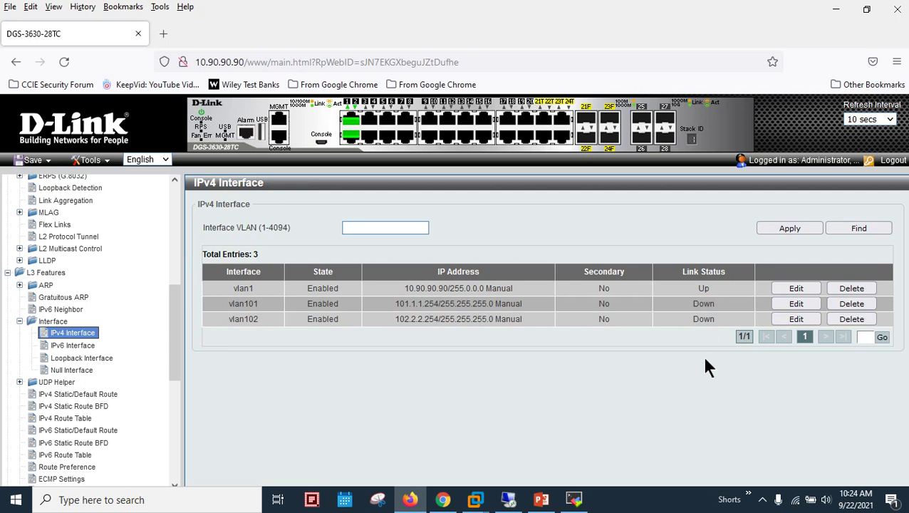
# - Review the 802.1Q VLAN list, and select Access as the VLAN mode for port eth1/0/2 in the VLAN interface settings
pyautogui.scroll(3, 70, 285)
pyautogui.scroll(6, 69, 285)
pyautogui.click(72, 275)
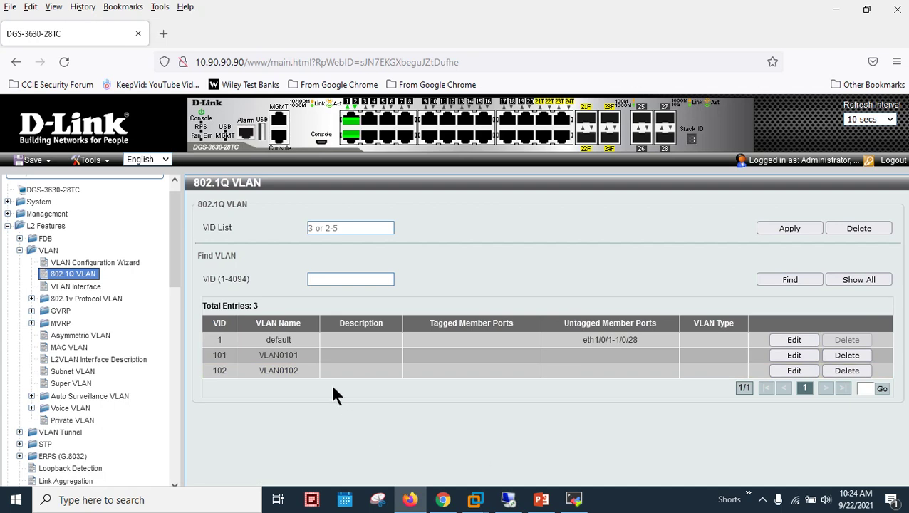
pyautogui.click(84, 284)
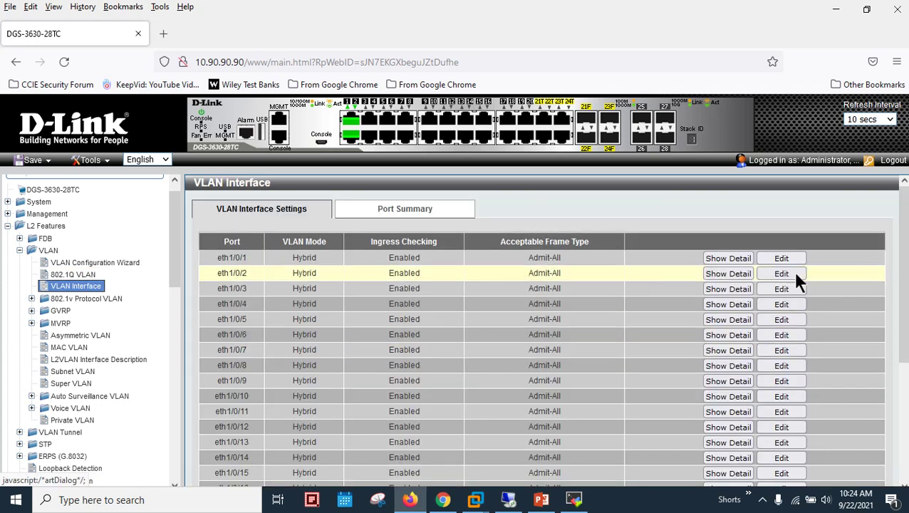
pyautogui.click(782, 274)
pyautogui.click(503, 243)
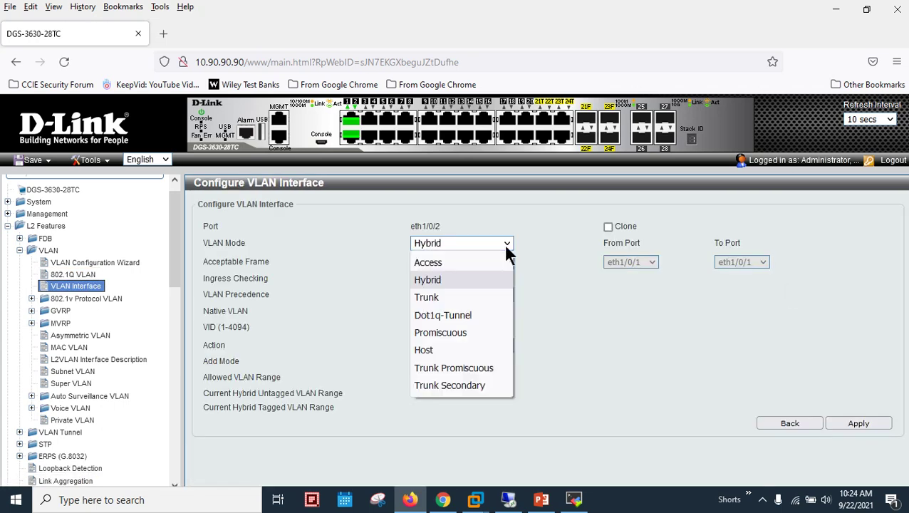
pyautogui.click(465, 261)
# - Check the port assignments in the PowerPoint network diagram, and apply access VLAN ID 102 to port eth1/0/2 on the switch
pyautogui.click(540, 500)
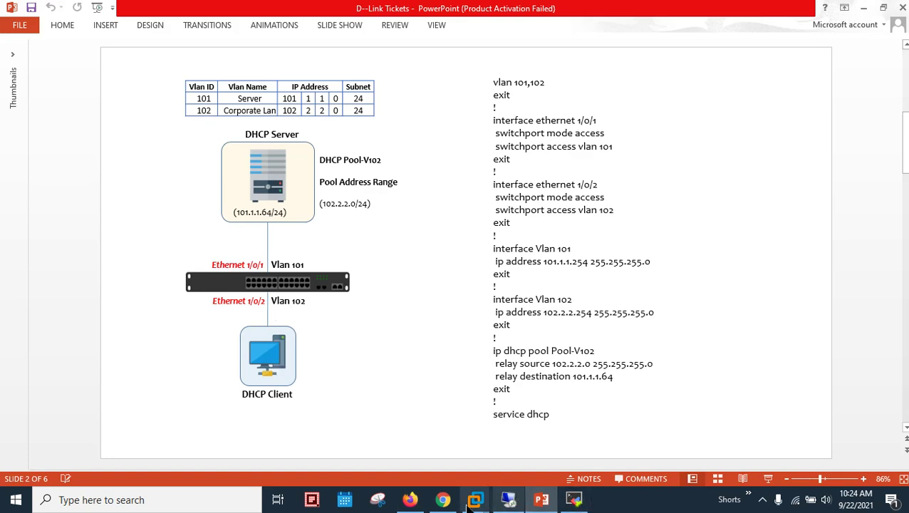
pyautogui.click(442, 500)
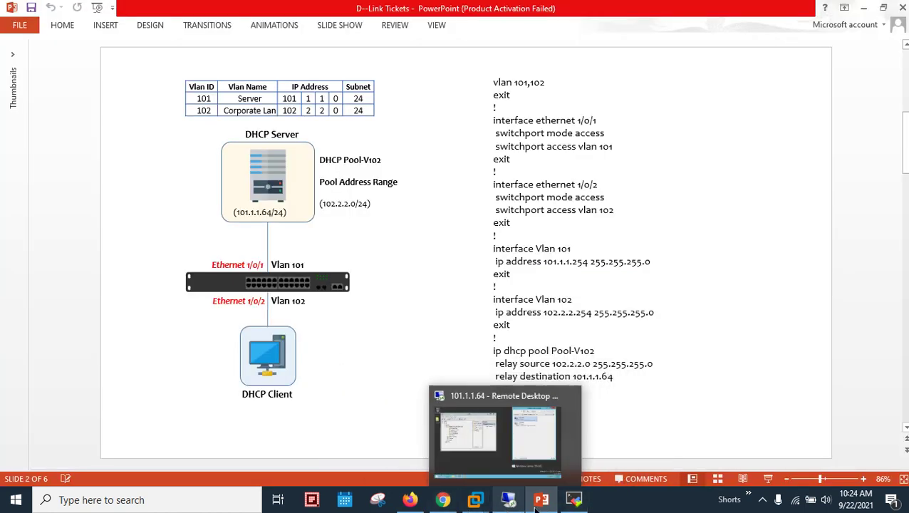
pyautogui.click(410, 500)
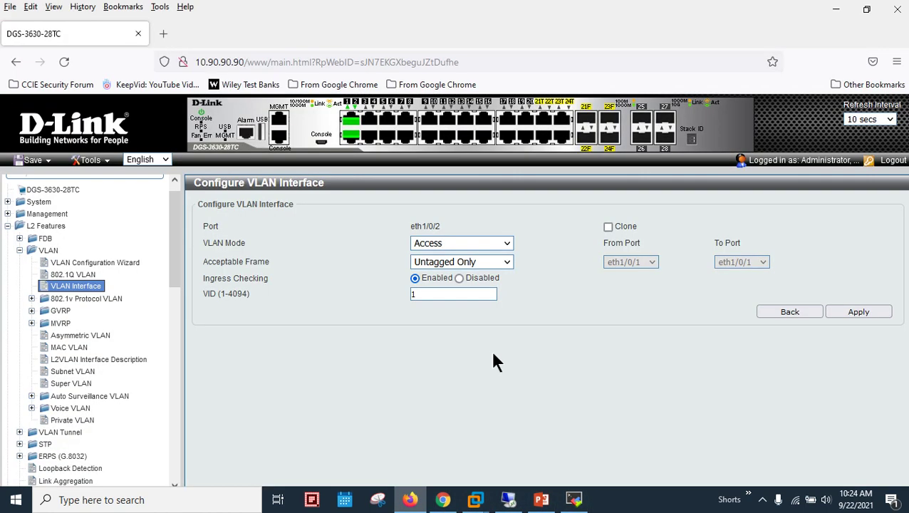
pyautogui.click(447, 294)
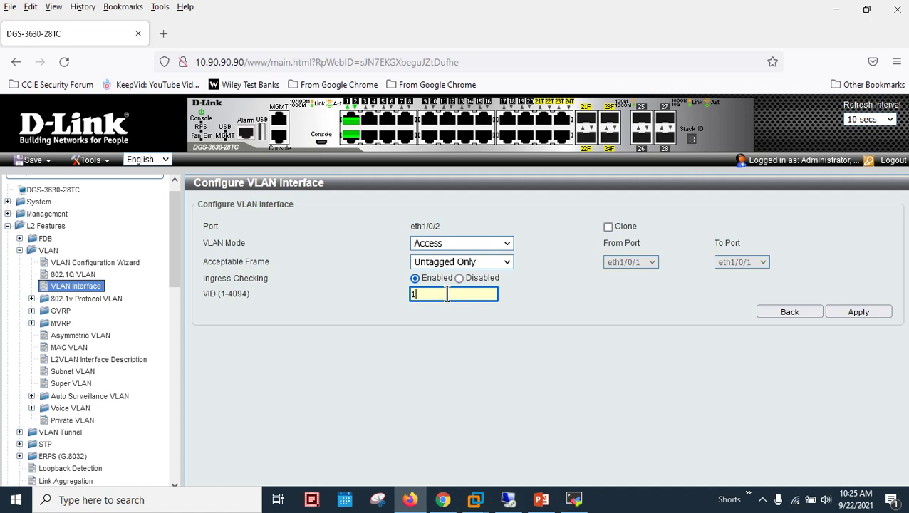
pyautogui.write('0')
pyautogui.click(459, 308)
pyautogui.click(852, 314)
pyautogui.click(566, 312)
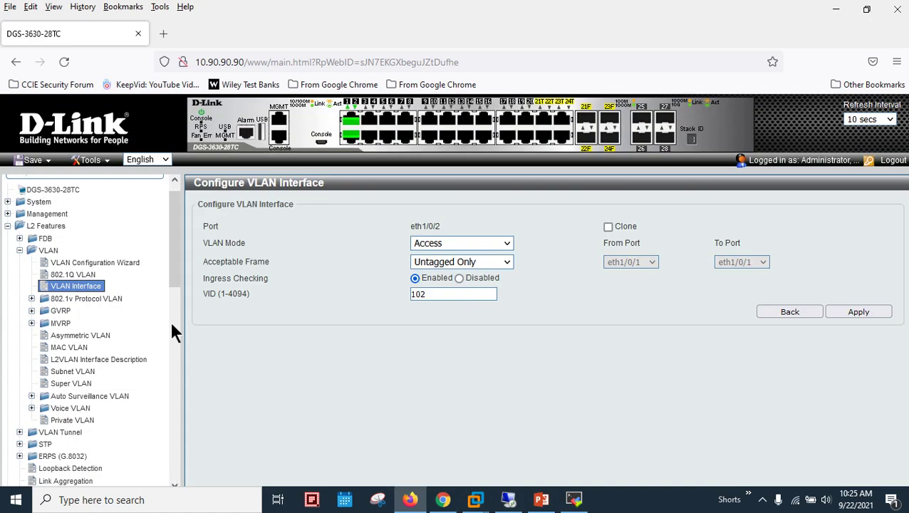
# - Set port eth1/0/1 to Access mode with VLAN ID 101, checking the assignment against the PowerPoint diagram before applying it
pyautogui.click(86, 287)
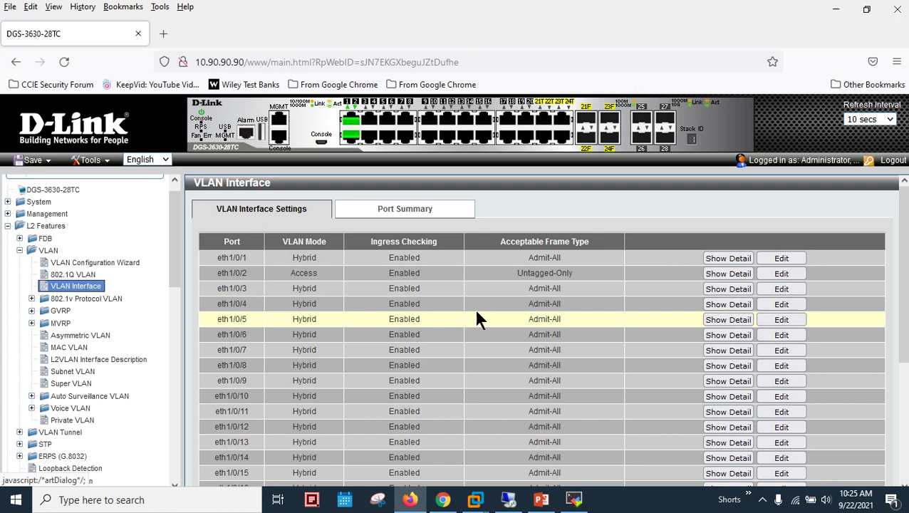
pyautogui.click(779, 260)
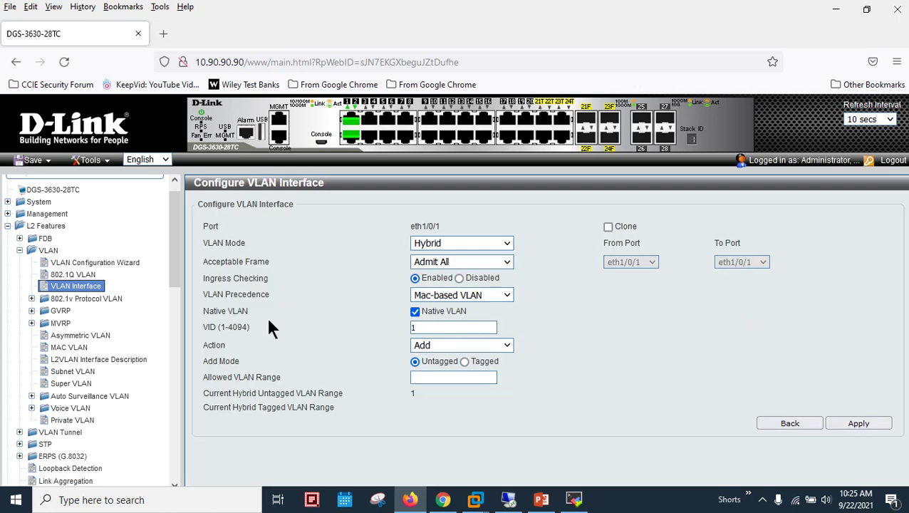
pyautogui.click(507, 243)
pyautogui.click(478, 258)
pyautogui.click(436, 295)
pyautogui.write('01')
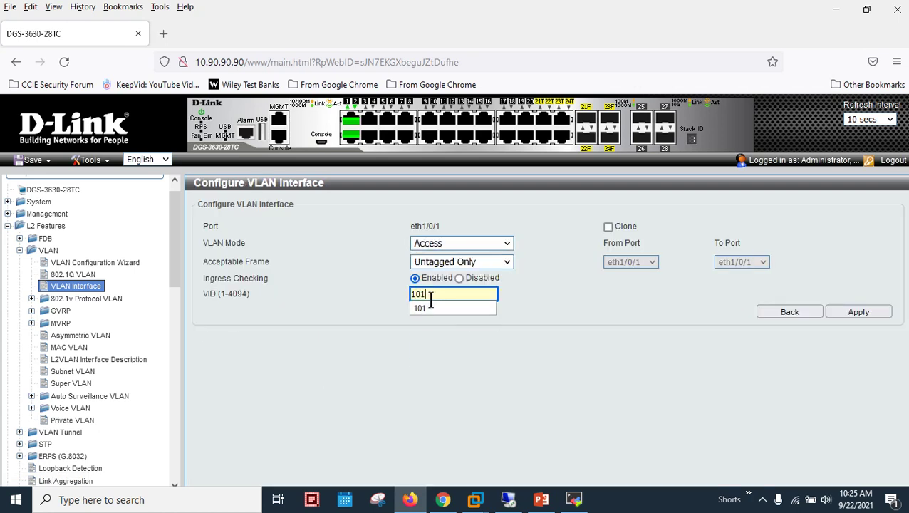
pyautogui.click(541, 499)
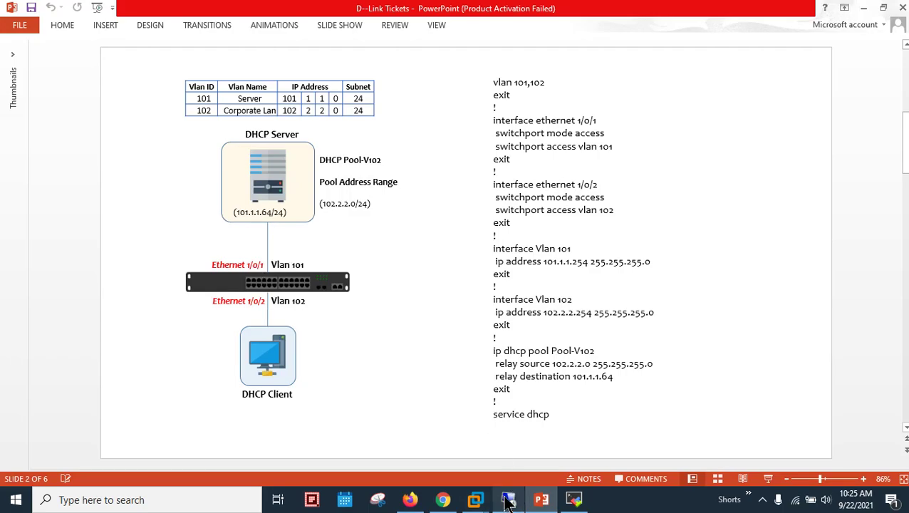
pyautogui.click(418, 500)
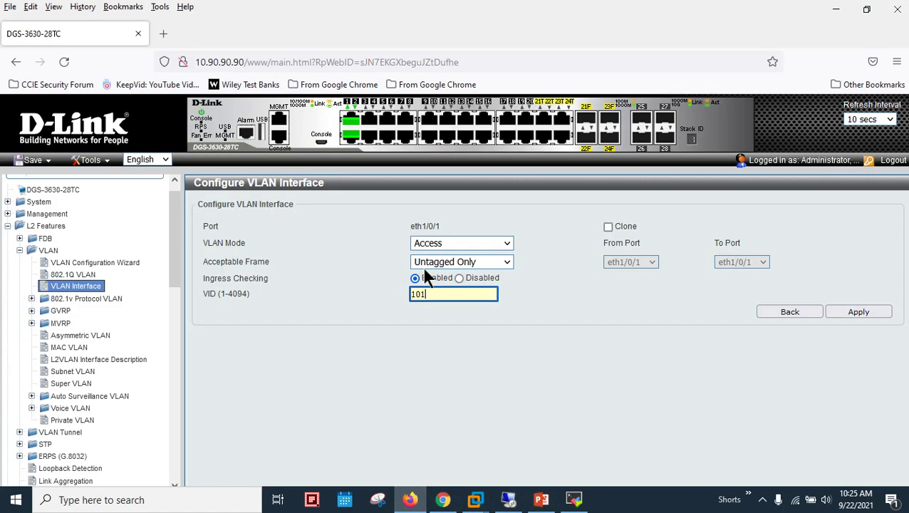
pyautogui.click(852, 320)
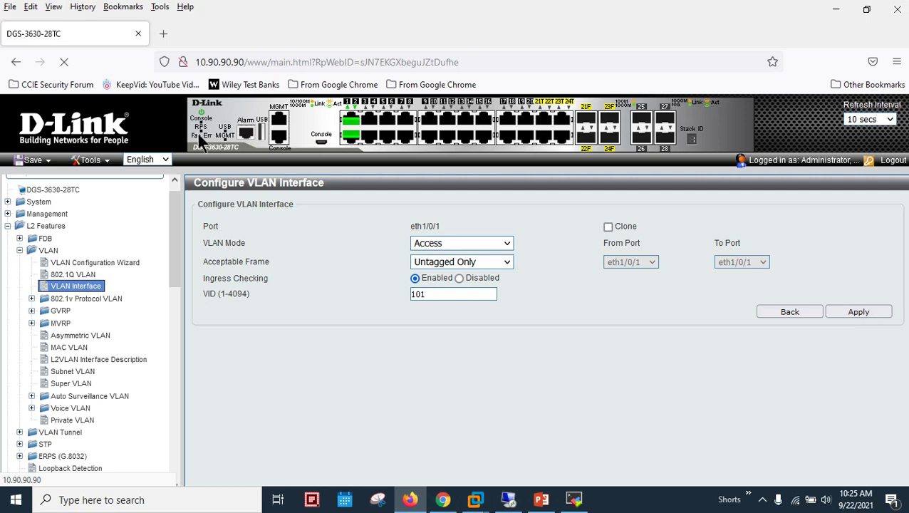
# - Switch to the remote server session at 101.1.1.64 and try to open 101.1.1.254 in a maximized Internet Explorer window
pyautogui.click(508, 500)
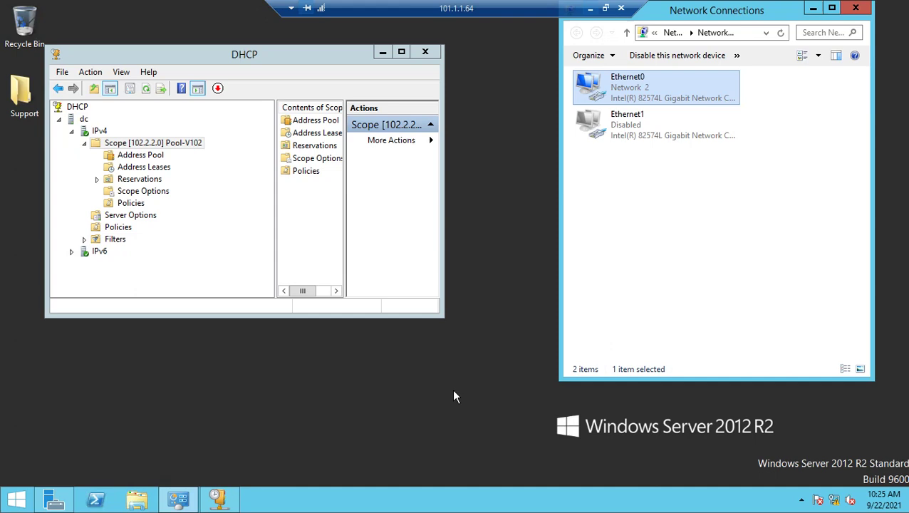
pyautogui.click(15, 498)
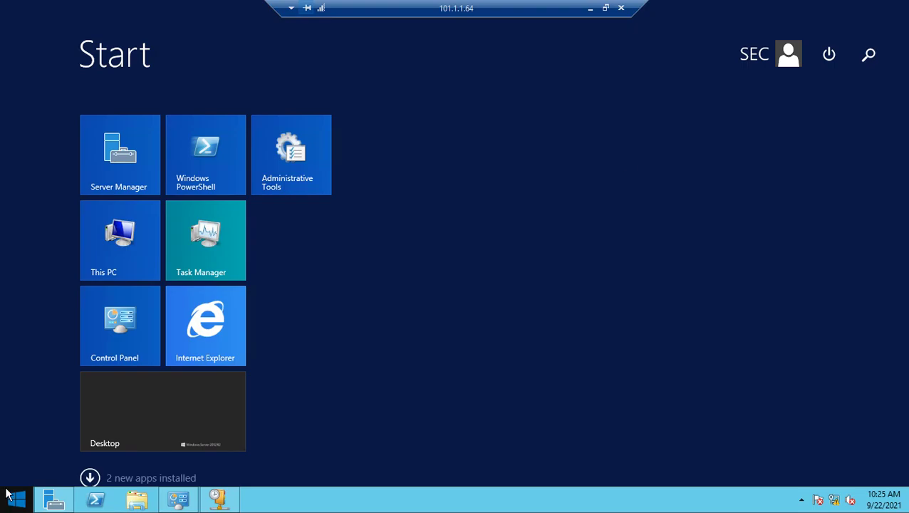
pyautogui.click(215, 349)
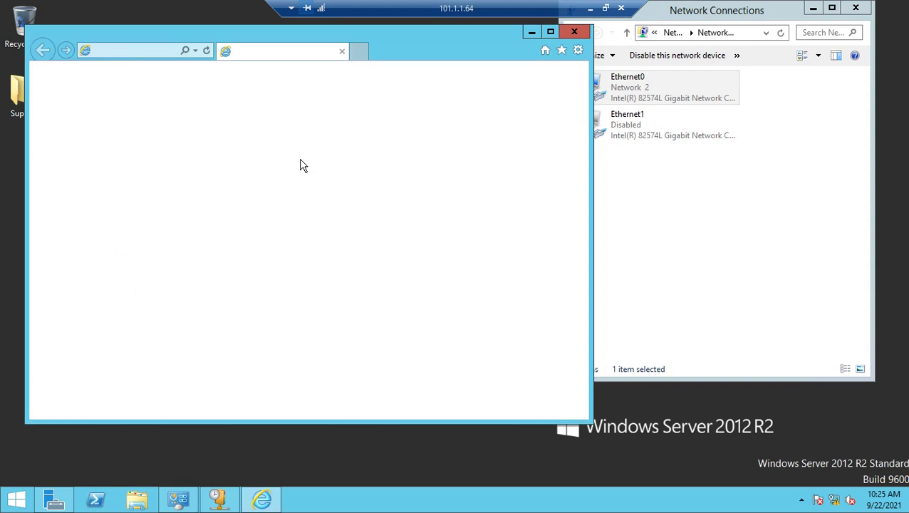
pyautogui.click(401, 332)
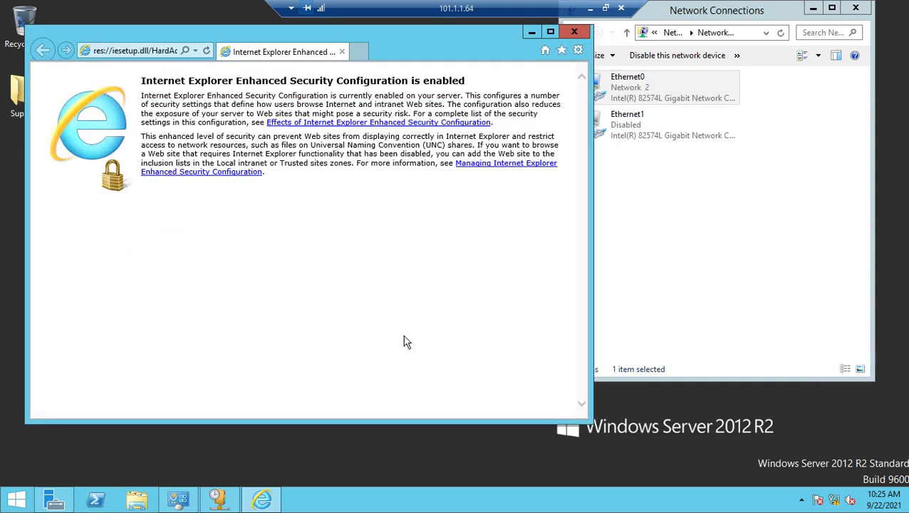
pyautogui.click(164, 51)
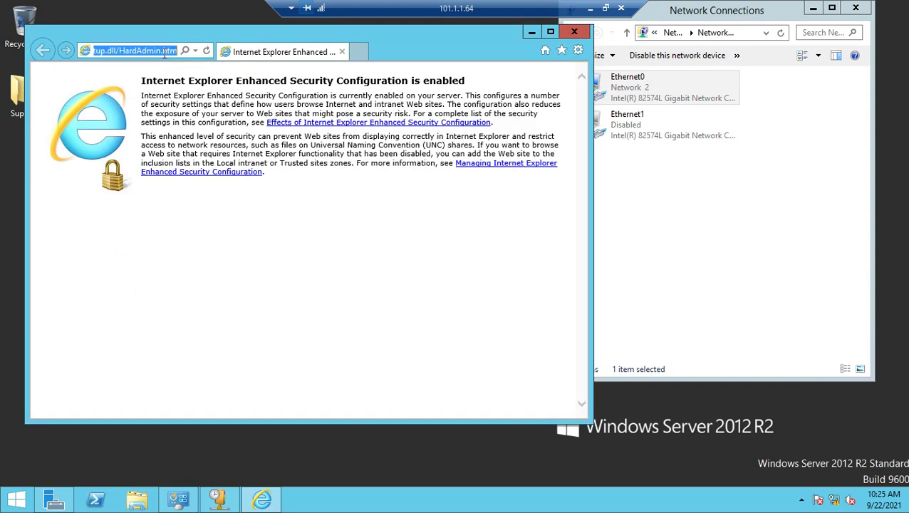
pyautogui.write('101.1.1.254')
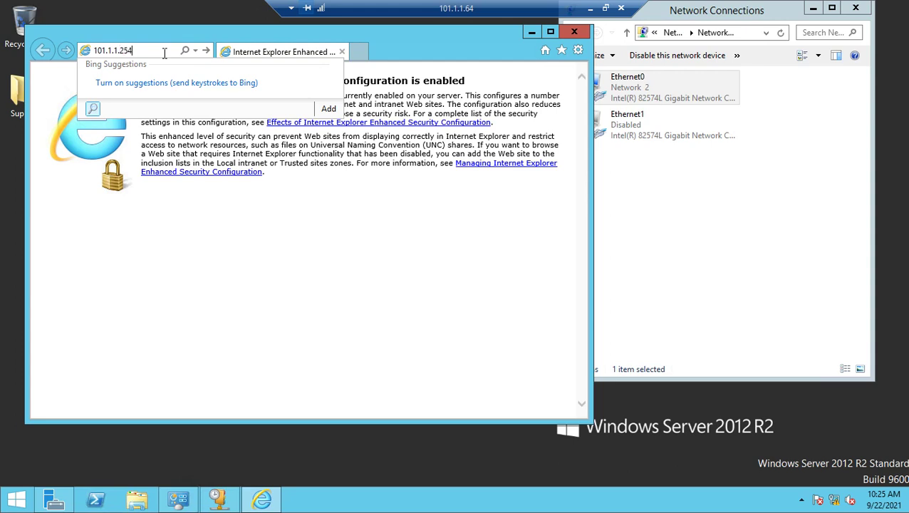
pyautogui.press('Return')
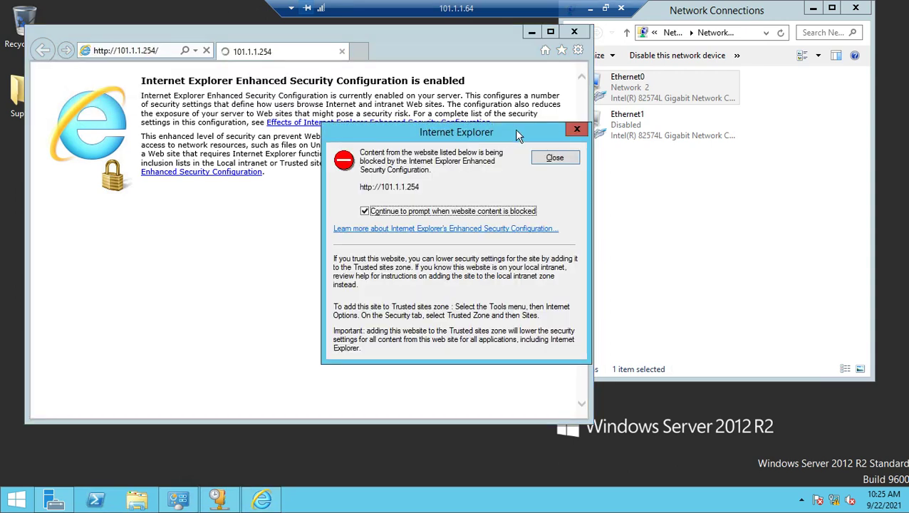
pyautogui.click(577, 158)
pyautogui.click(550, 32)
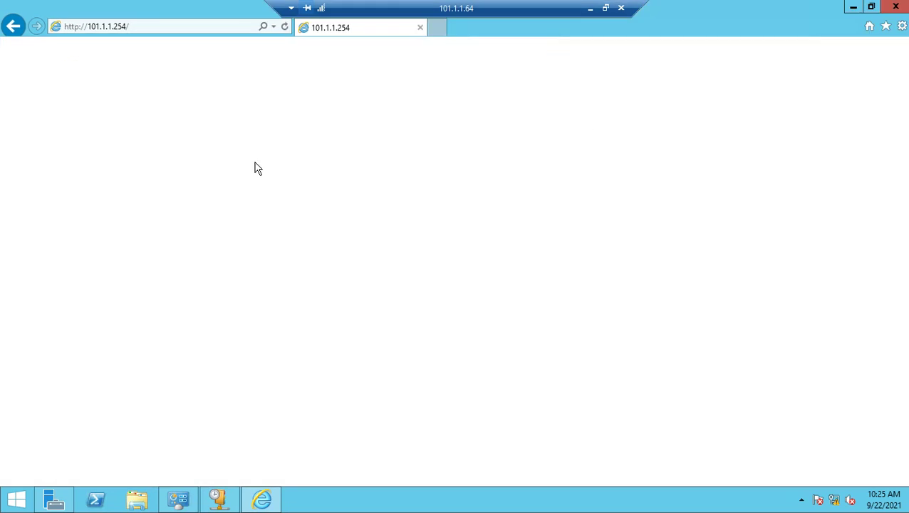
pyautogui.click(199, 28)
pyautogui.press('Return')
pyautogui.click(572, 159)
pyautogui.click(206, 30)
pyautogui.press('Return')
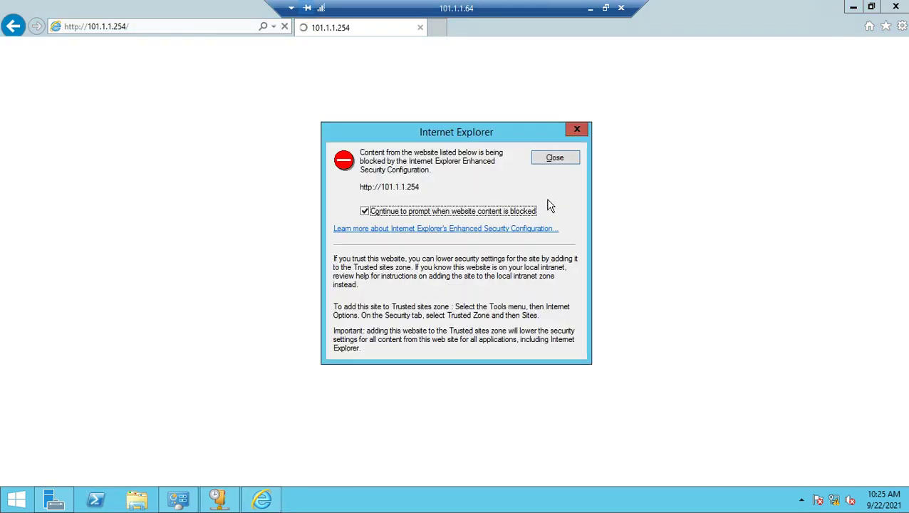
pyautogui.click(566, 159)
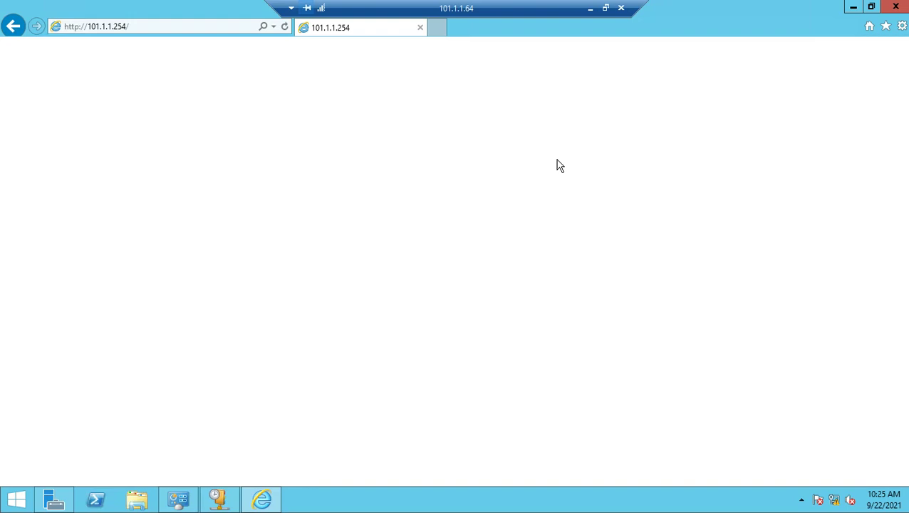
pyautogui.click(145, 36)
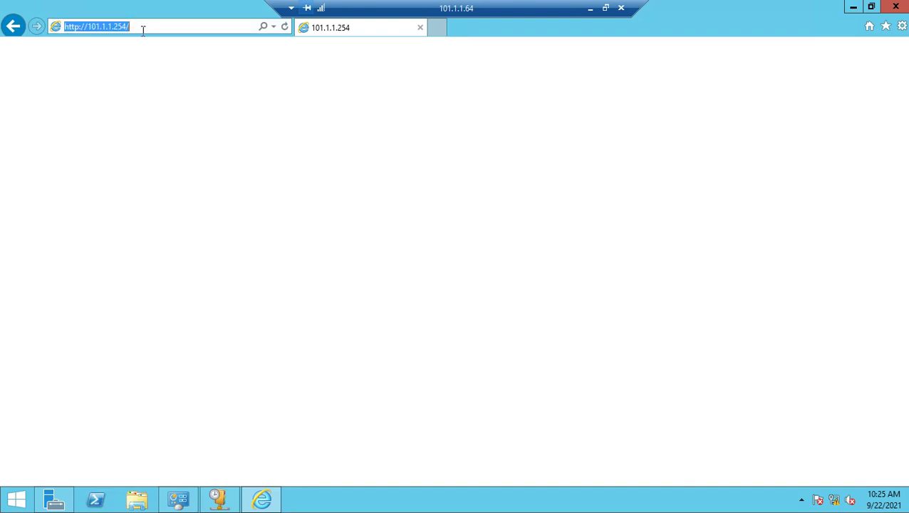
pyautogui.press('Return')
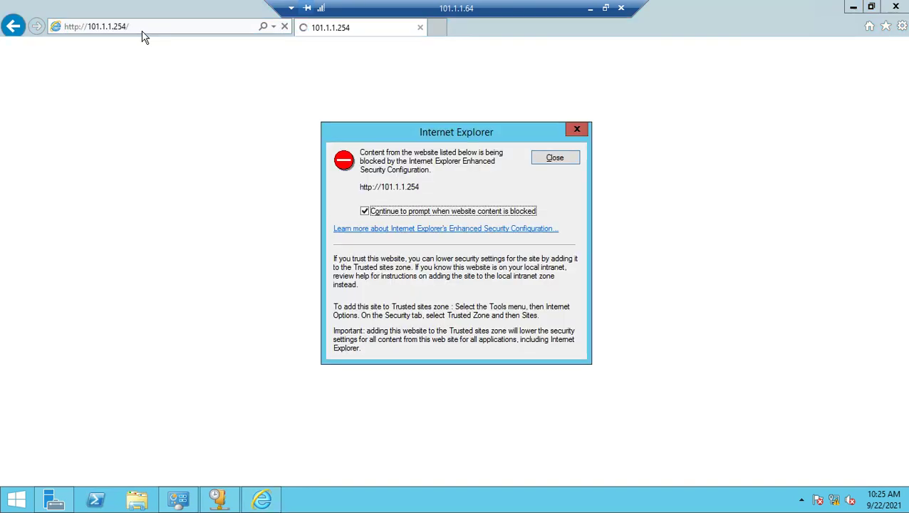
pyautogui.click(555, 158)
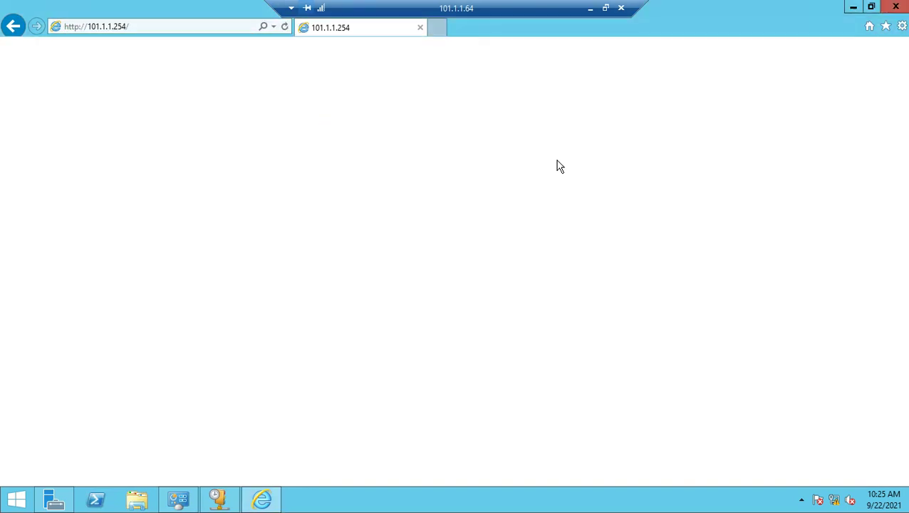
pyautogui.click(591, 10)
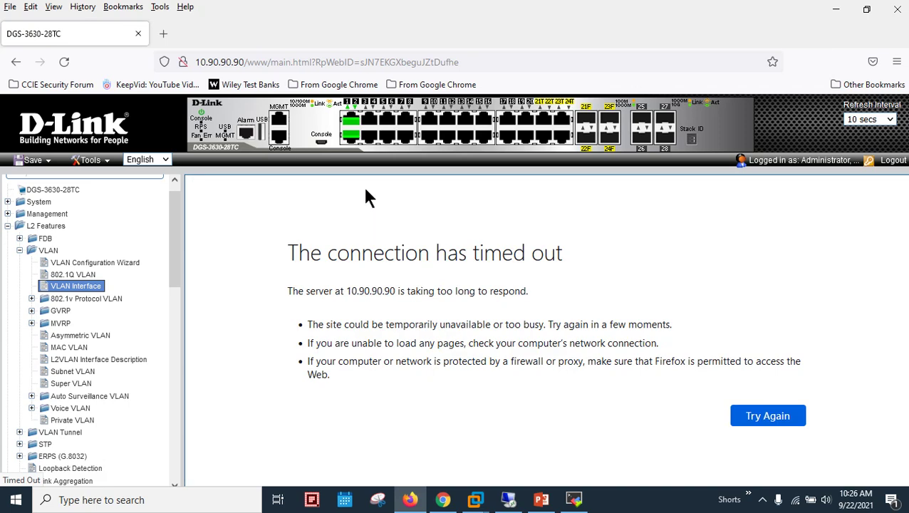
# - Reload the switch's web interface at 10.90.90.90 in Firefox and log in with the saved credentials
pyautogui.click(74, 287)
pyautogui.moveTo(244, 62); pyautogui.dragTo(503, 74)
pyautogui.press('BackSpace')
pyautogui.press('Return')
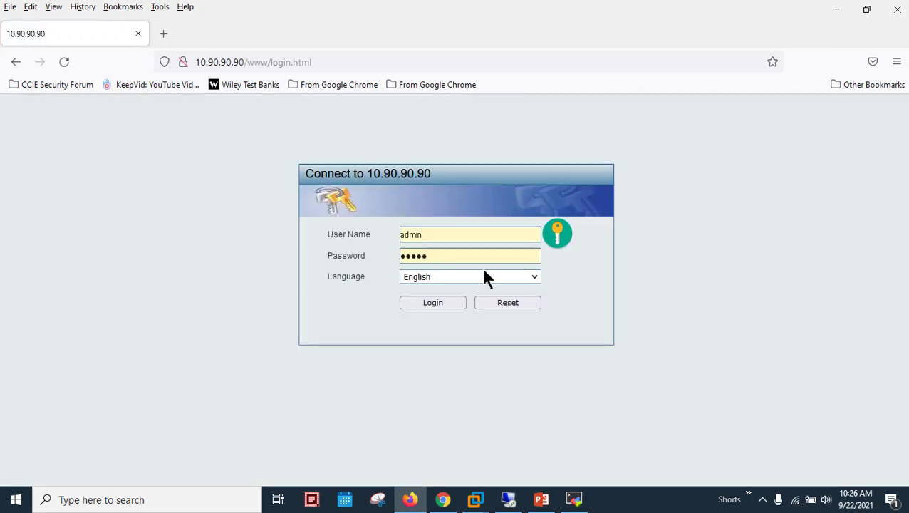
pyautogui.click(462, 307)
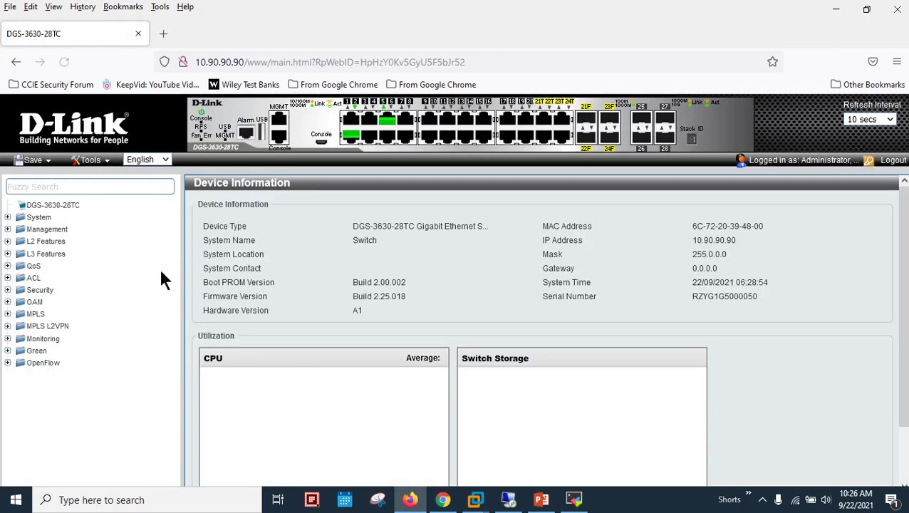
# - Review the untagged member ports of VLANs 101 and 102 in the 802.1Q VLAN list against the PowerPoint diagram
pyautogui.click(62, 243)
pyautogui.click(49, 265)
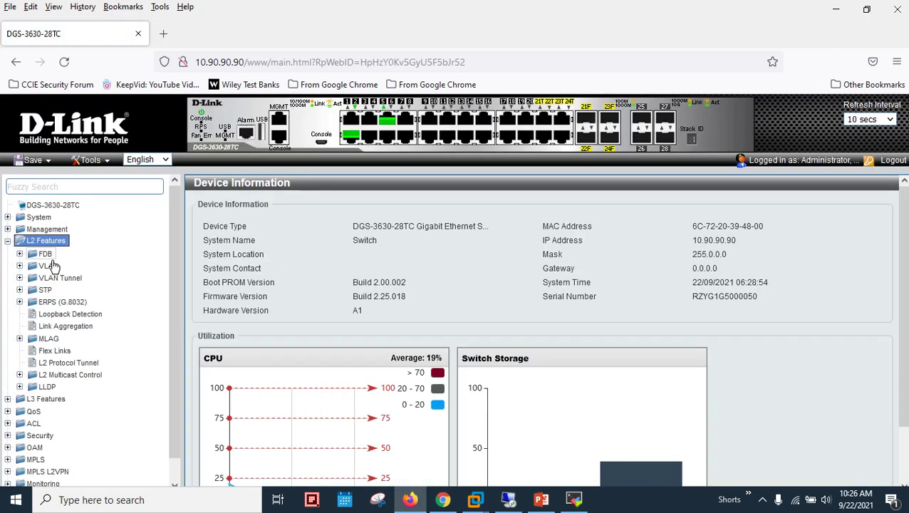
pyautogui.click(73, 290)
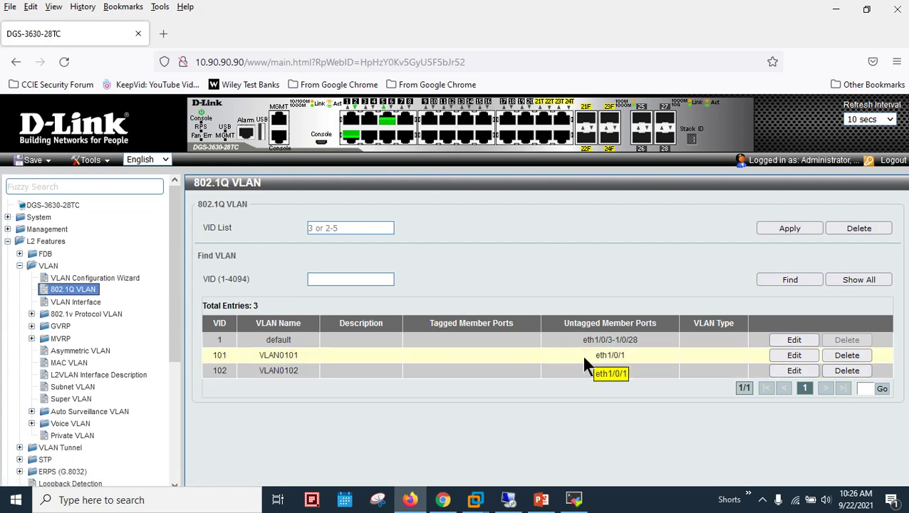
pyautogui.click(542, 499)
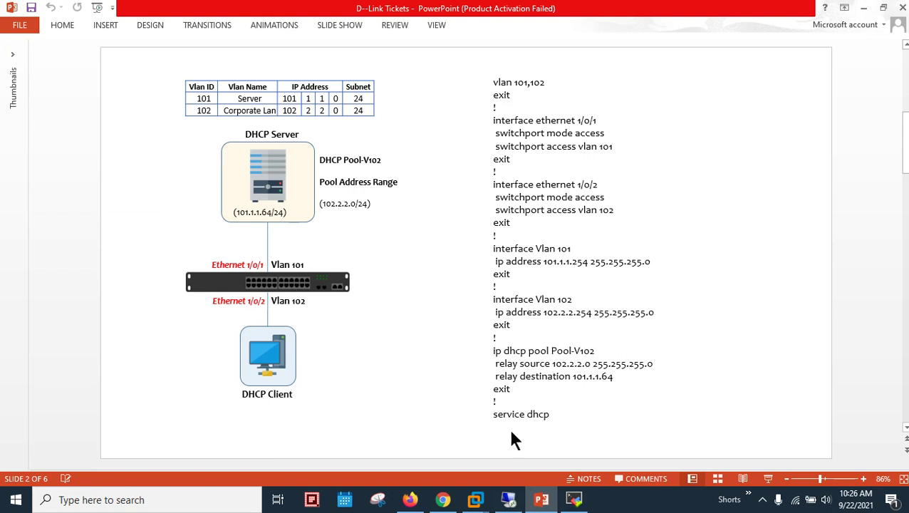
pyautogui.click(410, 499)
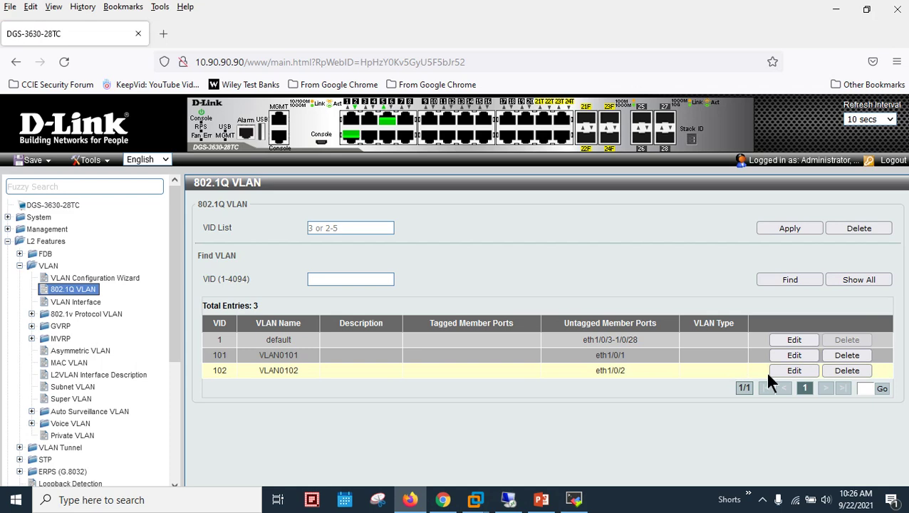
# - Check the access VLAN in the VLAN interface details of ports eth1/0/1 and eth1/0/2
pyautogui.click(78, 302)
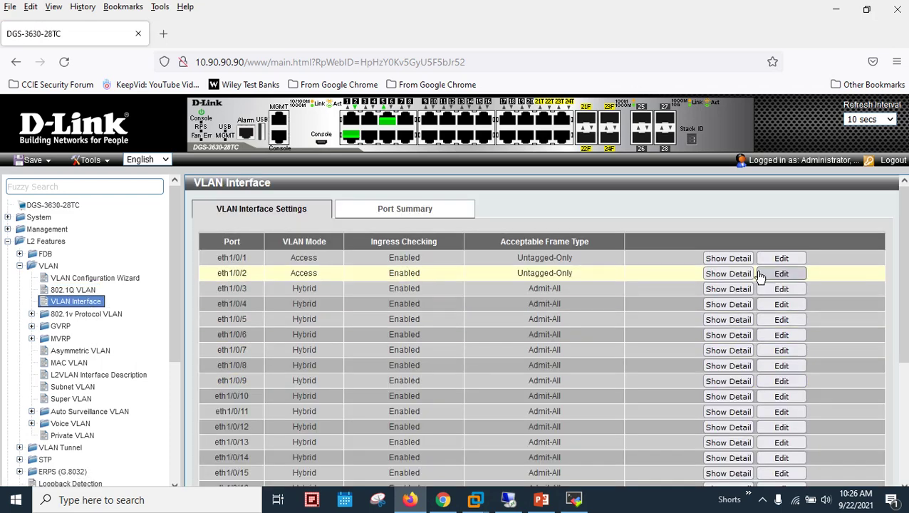
pyautogui.click(730, 257)
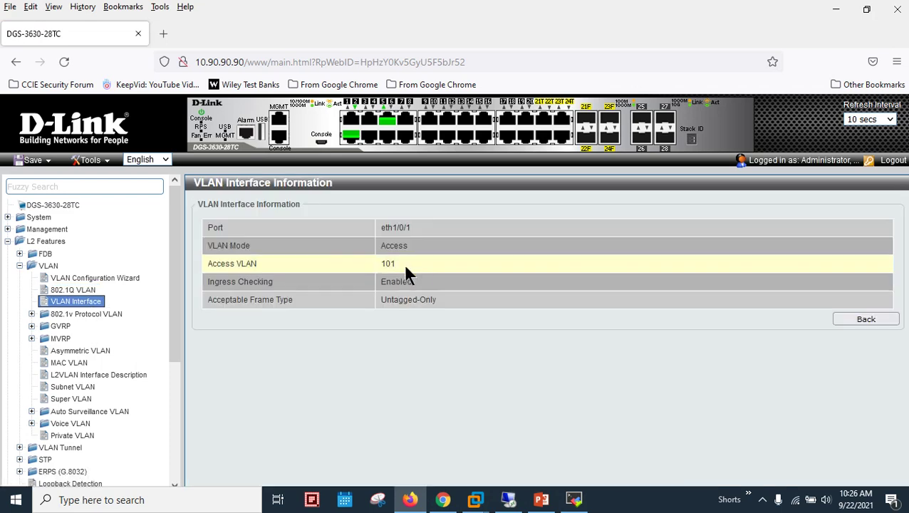
pyautogui.click(74, 302)
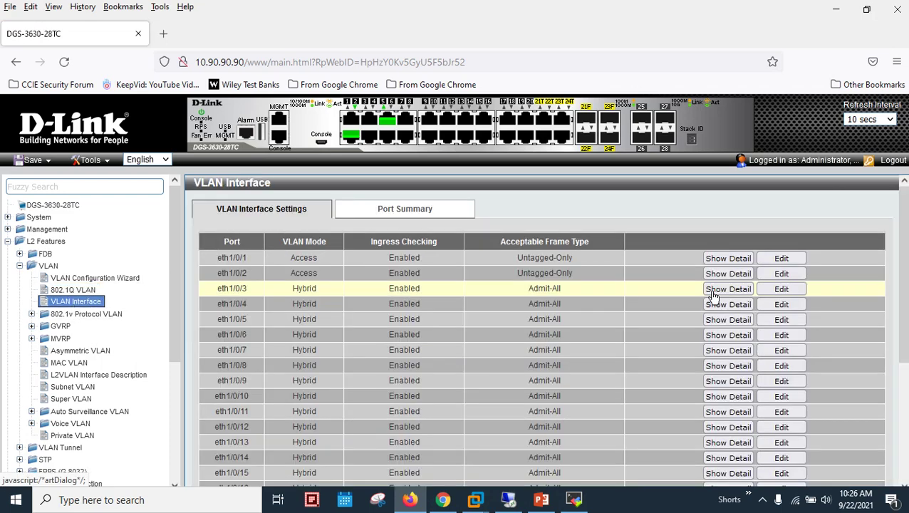
pyautogui.click(728, 274)
pyautogui.doubleClick(387, 263)
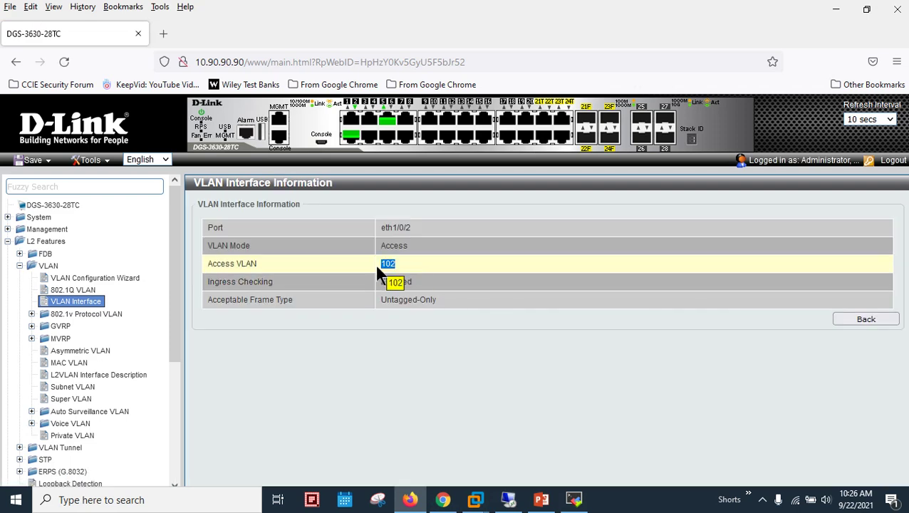
pyautogui.click(98, 305)
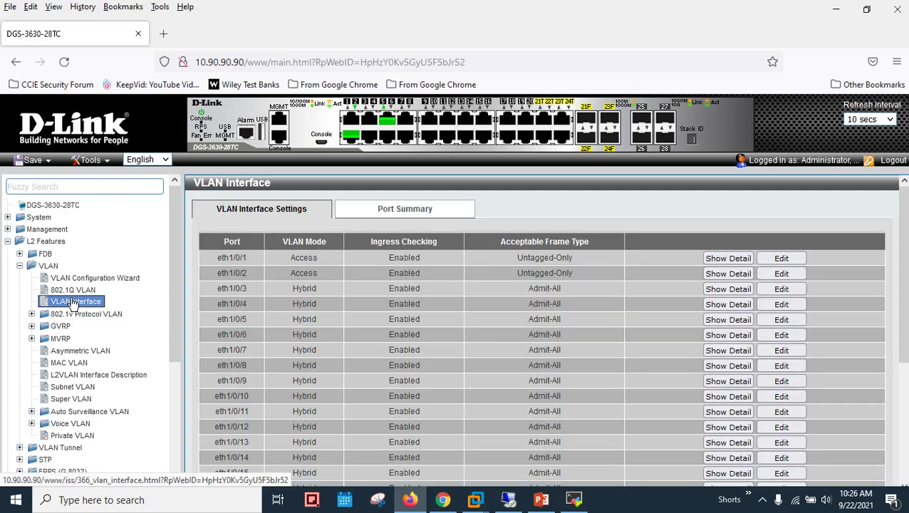
# - Check the link status of vlan101 and vlan102 in the L3 IPv4 interface list, and collapse the L3 Features tree
pyautogui.click(20, 266)
pyautogui.click(8, 242)
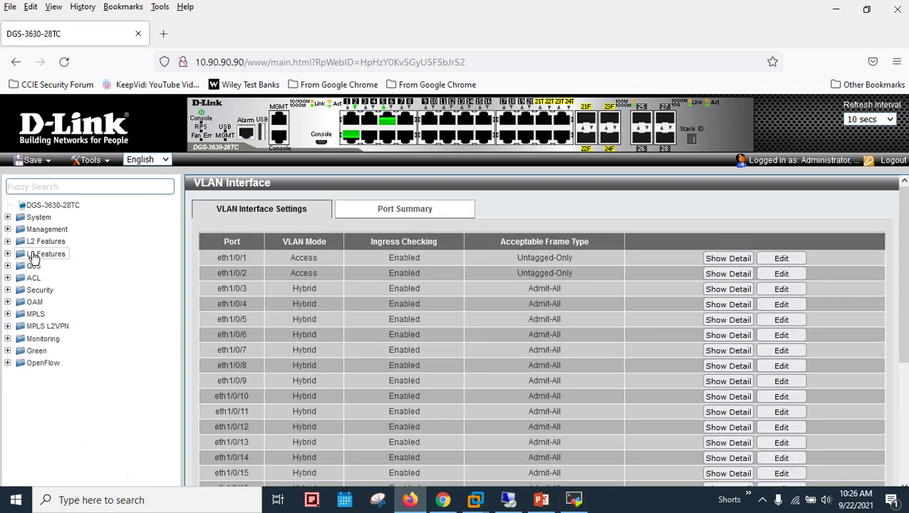
pyautogui.click(29, 254)
pyautogui.click(57, 302)
pyautogui.click(71, 314)
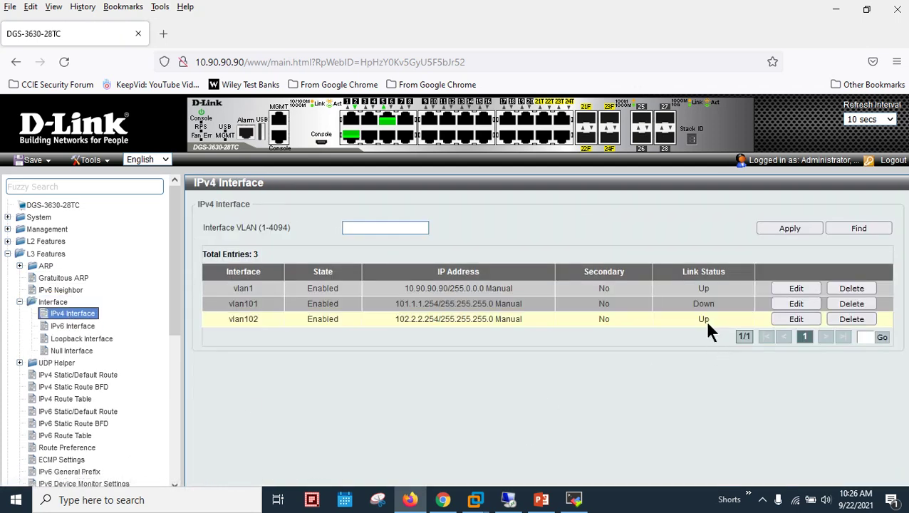
pyautogui.moveTo(235, 318); pyautogui.dragTo(269, 309)
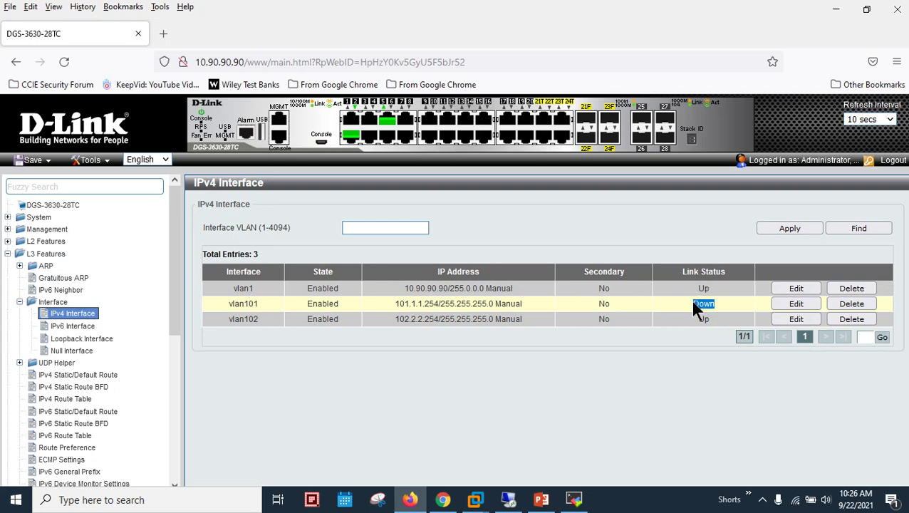
pyautogui.moveTo(174, 308); pyautogui.dragTo(182, 231)
pyautogui.click(7, 253)
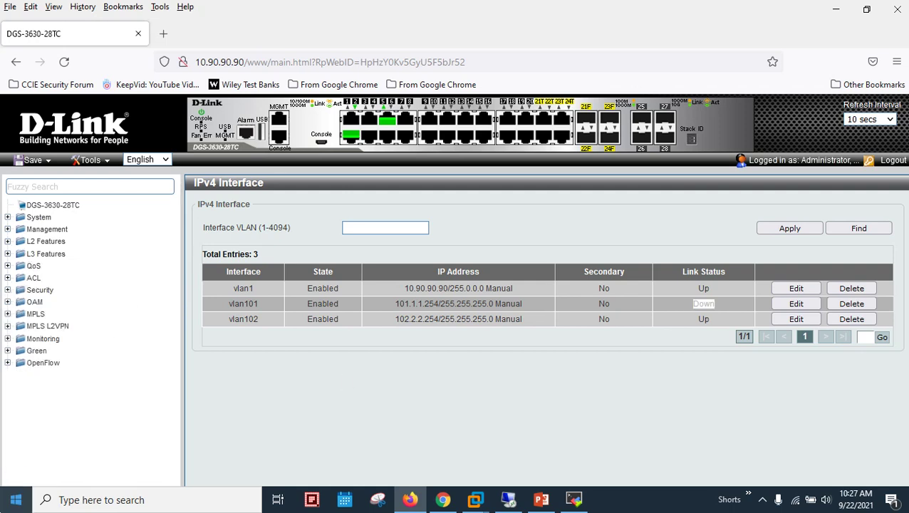
# - Launch Wireshark, dismiss the Kaspersky notification and select the USB-LAN capture interface
pyautogui.click(16, 499)
pyautogui.write('wire')
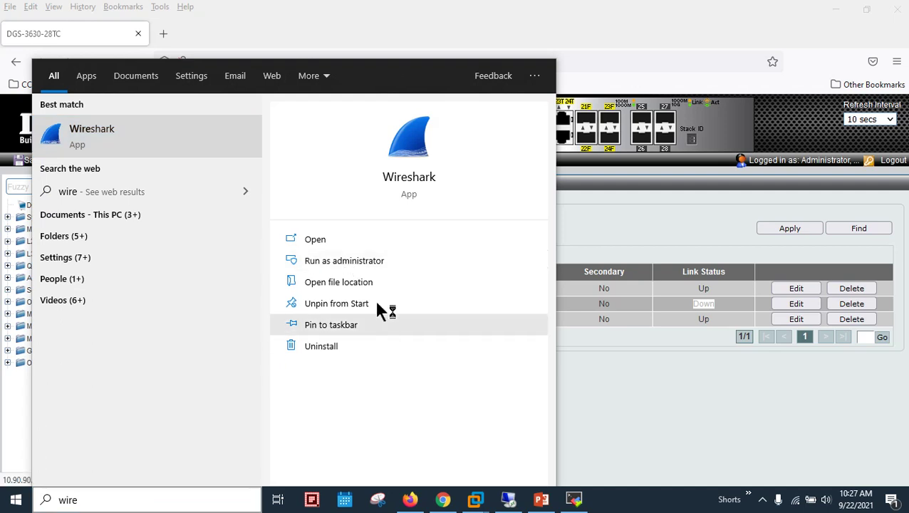
pyautogui.click(345, 216)
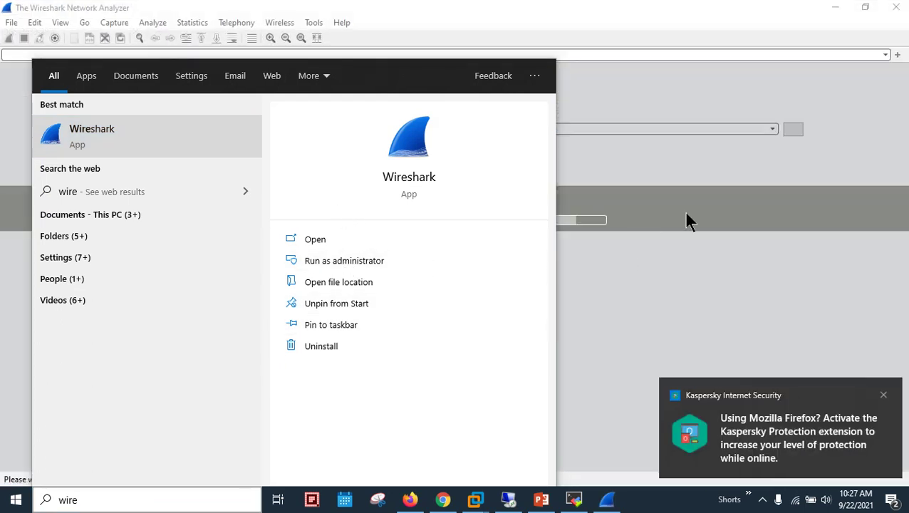
pyautogui.click(883, 395)
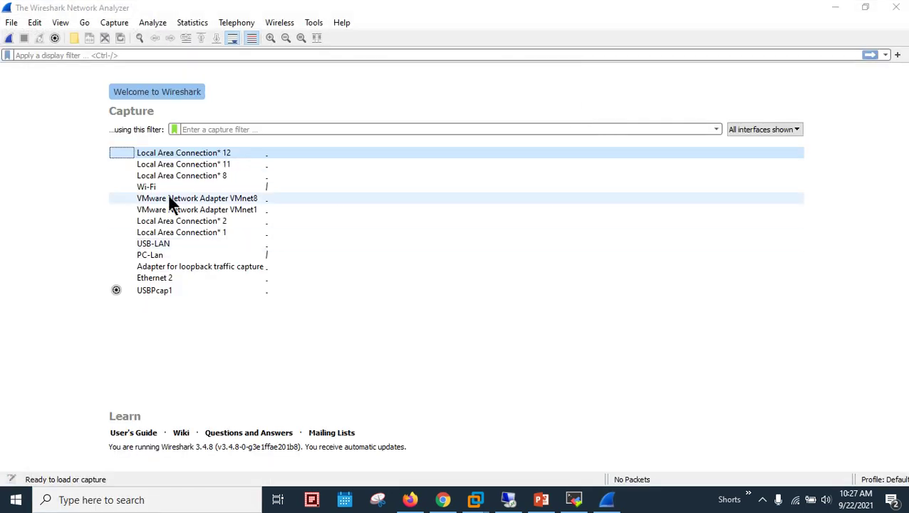
pyautogui.click(171, 244)
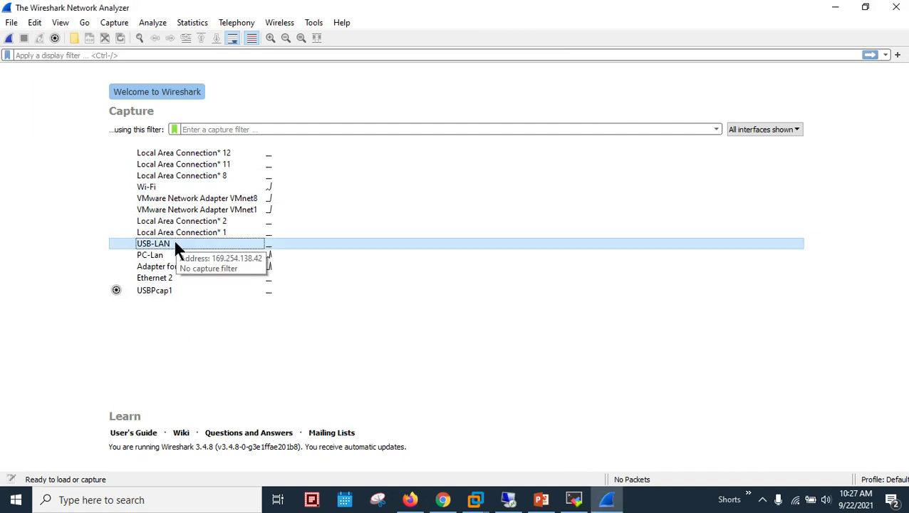
# - Check the physical address and autoconfiguration IPv4 address in the USB-LAN adapter's connection details, using ncpa.cpl
pyautogui.press('super+r')
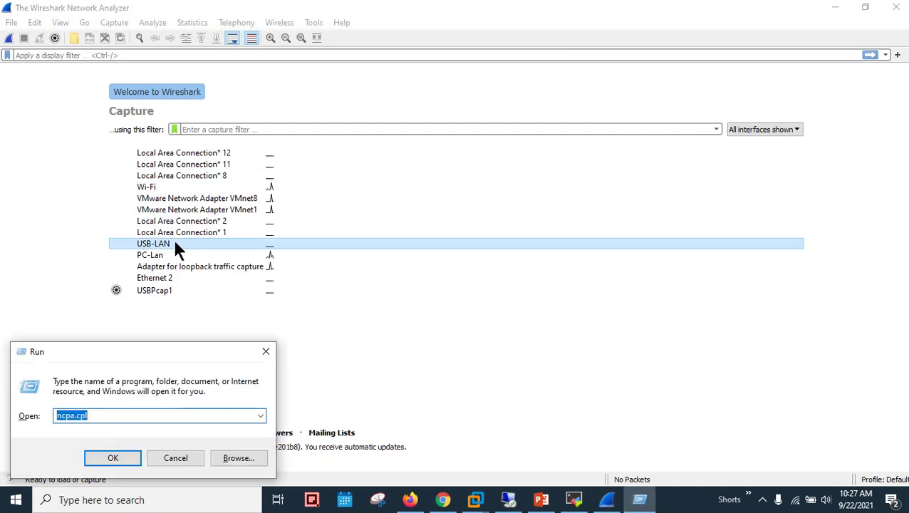
pyautogui.press('Return')
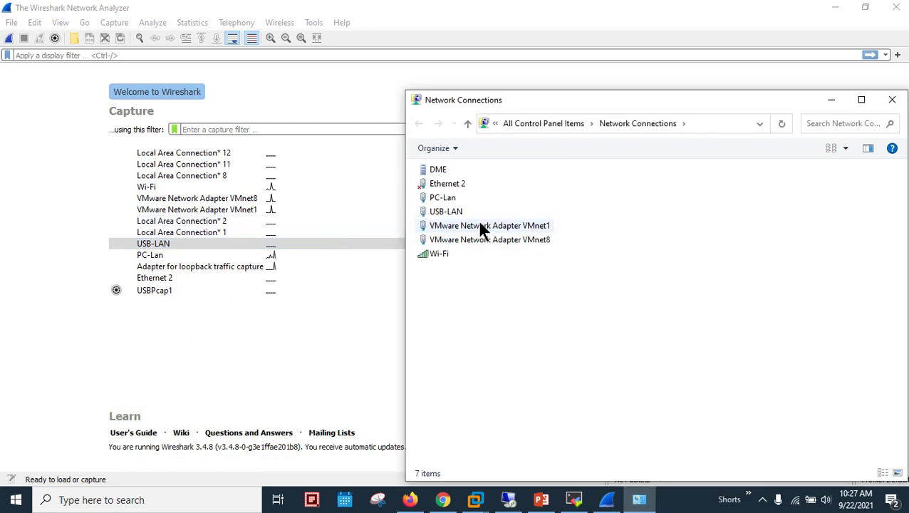
pyautogui.click(446, 211)
pyautogui.rightClick(456, 211)
pyautogui.click(477, 229)
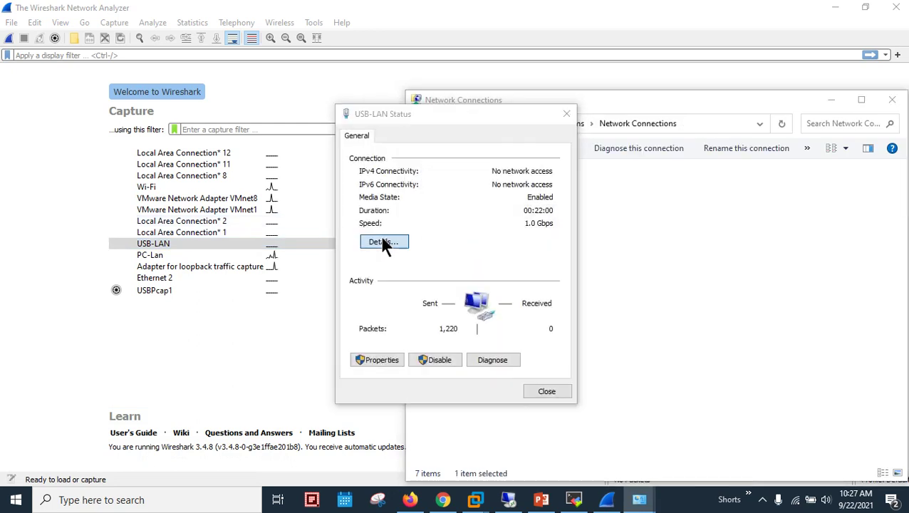
pyautogui.click(383, 242)
pyautogui.click(468, 233)
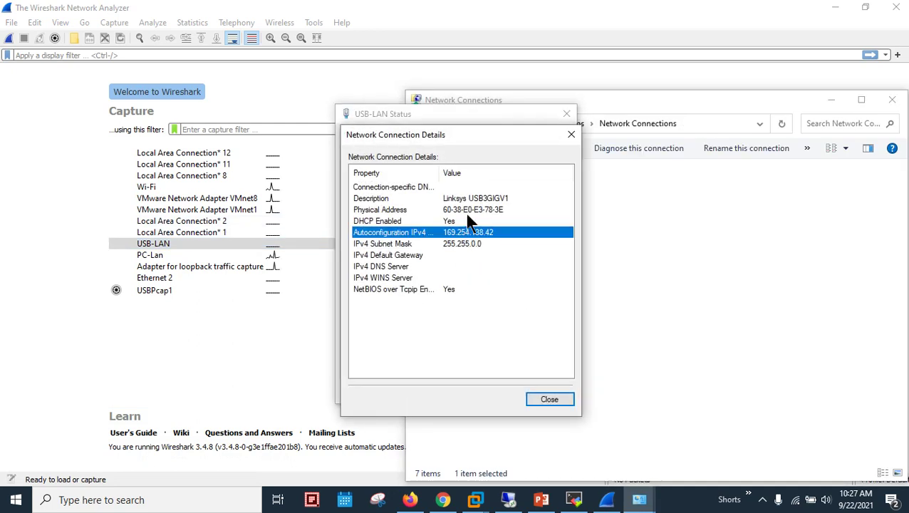
pyautogui.click(456, 210)
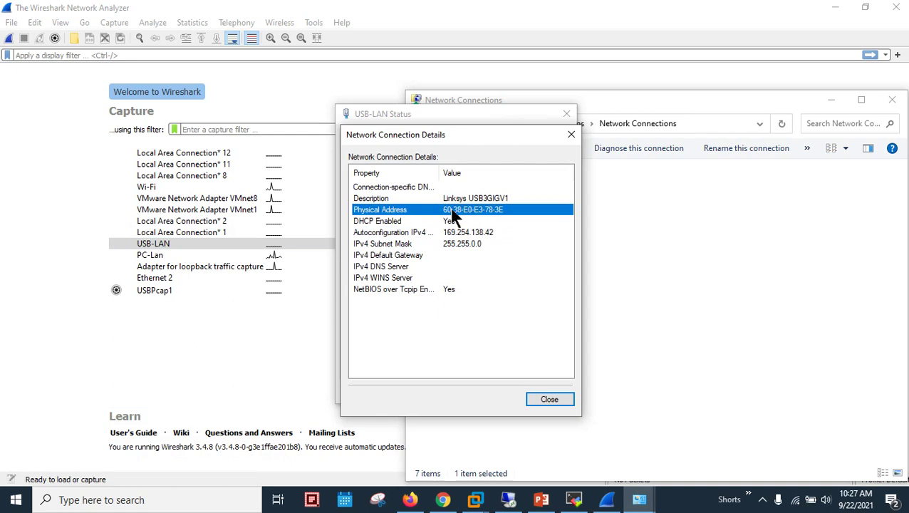
pyautogui.click(475, 232)
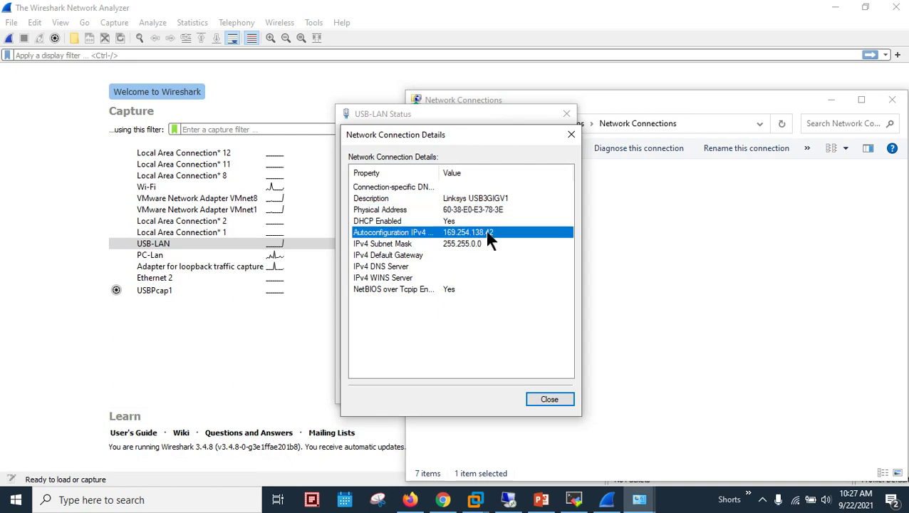
pyautogui.click(545, 399)
pyautogui.click(545, 391)
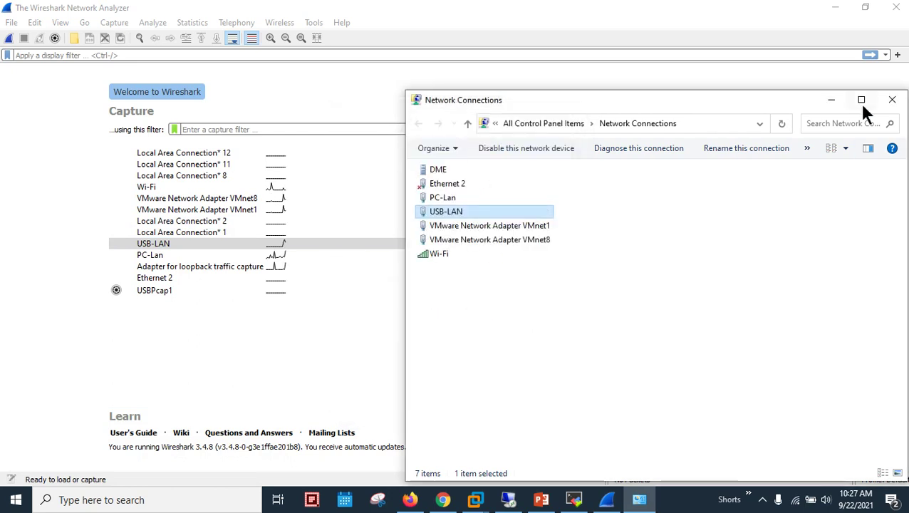
pyautogui.click(839, 103)
# - Start a Wireshark capture on USB-LAN with the display filter dhcp applied, and enlarge the packet list pane
pyautogui.click(165, 243)
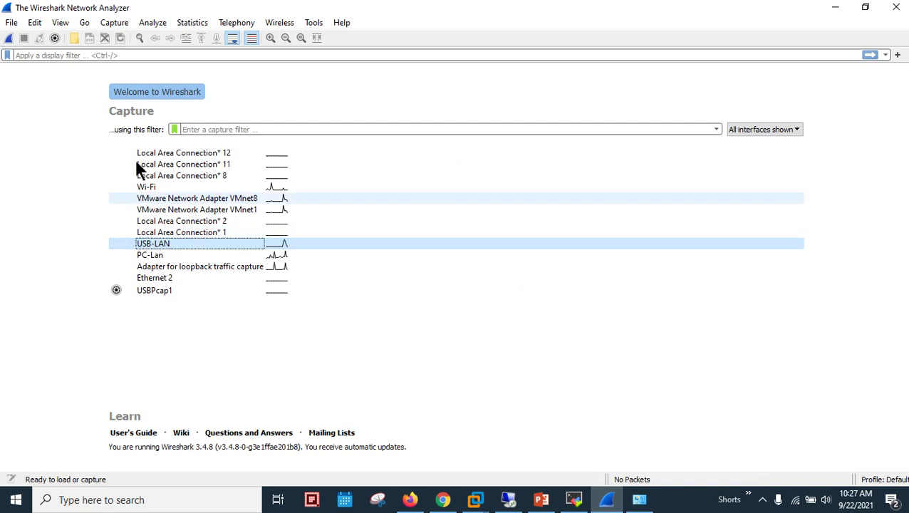
pyautogui.click(10, 39)
pyautogui.click(72, 55)
pyautogui.write('dhcp')
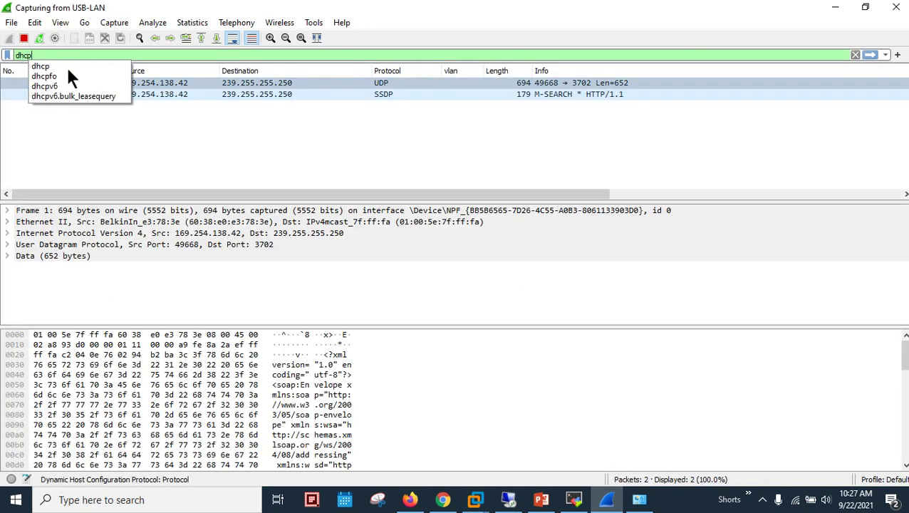
pyautogui.click(63, 64)
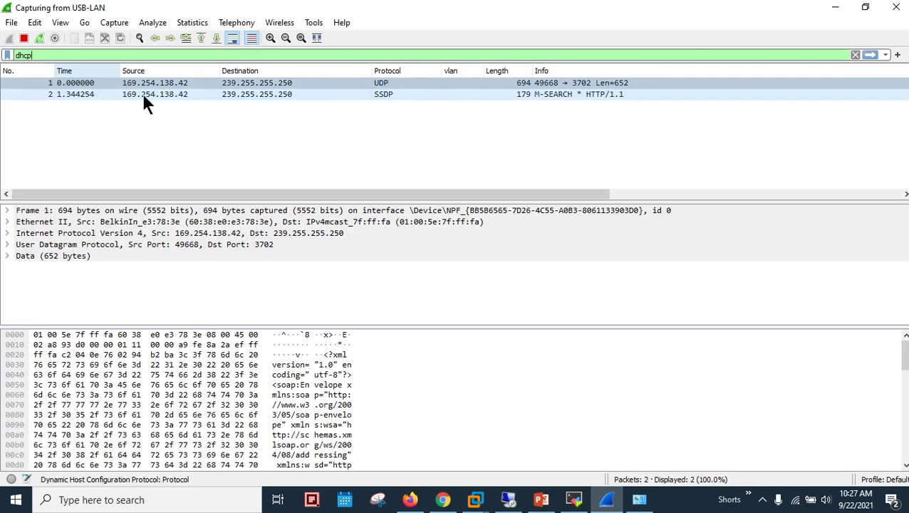
pyautogui.click(869, 54)
pyautogui.moveTo(700, 201); pyautogui.dragTo(688, 265)
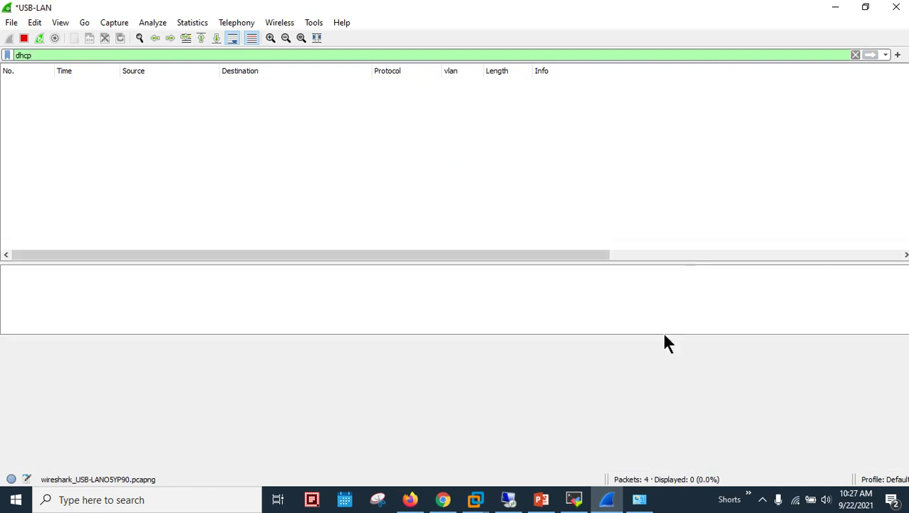
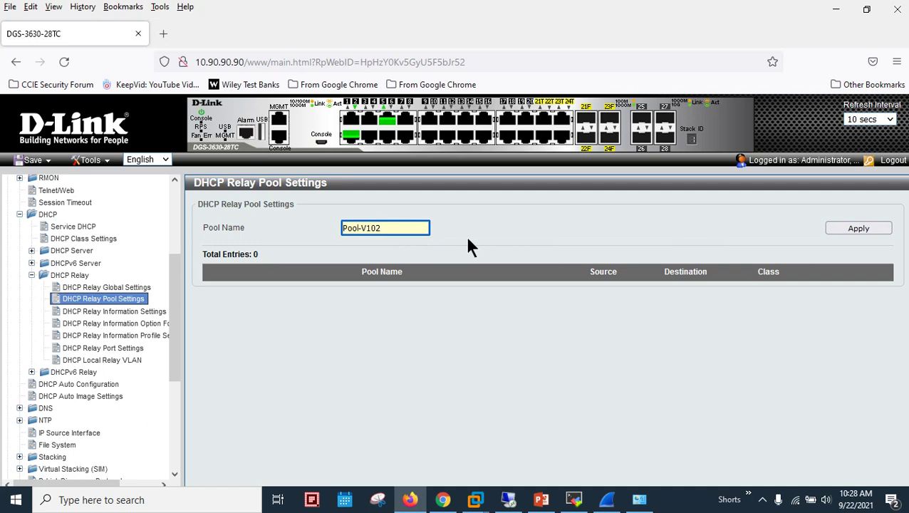
# - Create the DHCP relay pool Pool-V102 on the switch
pyautogui.click(859, 231)
pyautogui.click(565, 313)
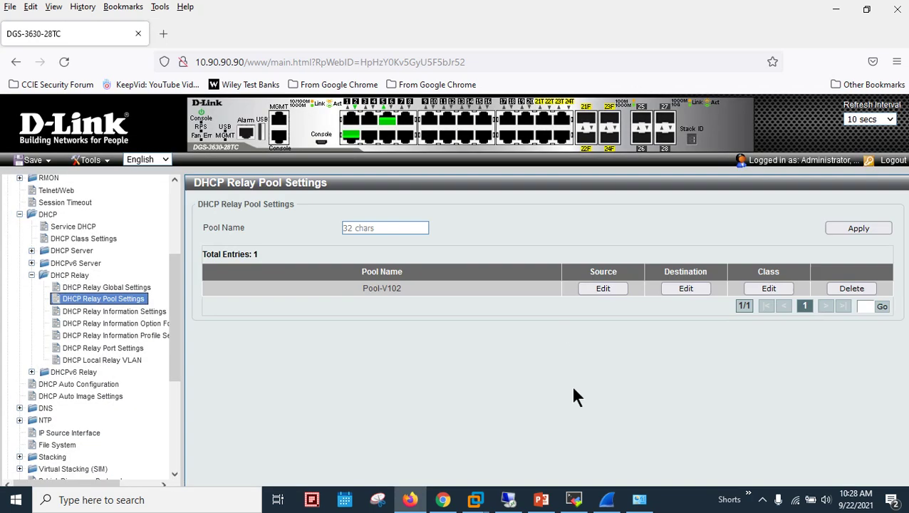
# - Compare the relay pool name with the scope in the remote server's DHCP console, closing Internet Explorer there, and return to Firefox
pyautogui.click(542, 500)
pyautogui.click(508, 500)
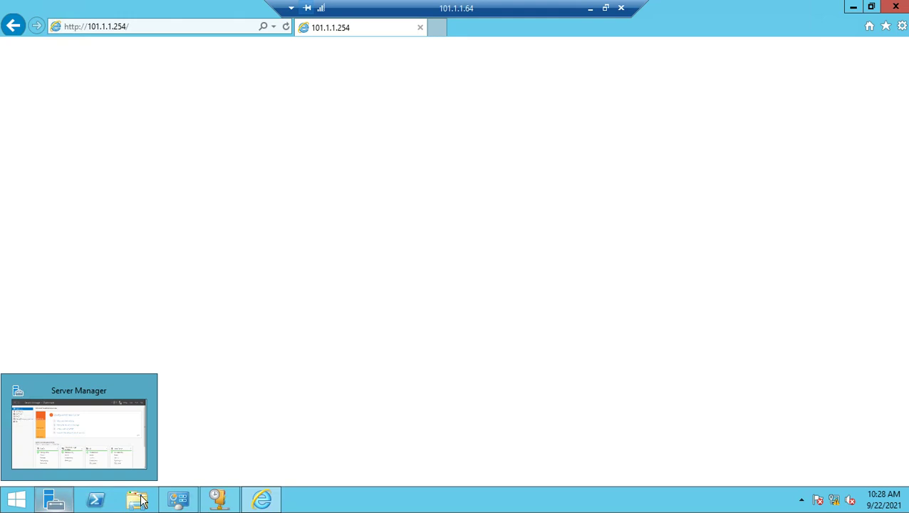
pyautogui.click(218, 500)
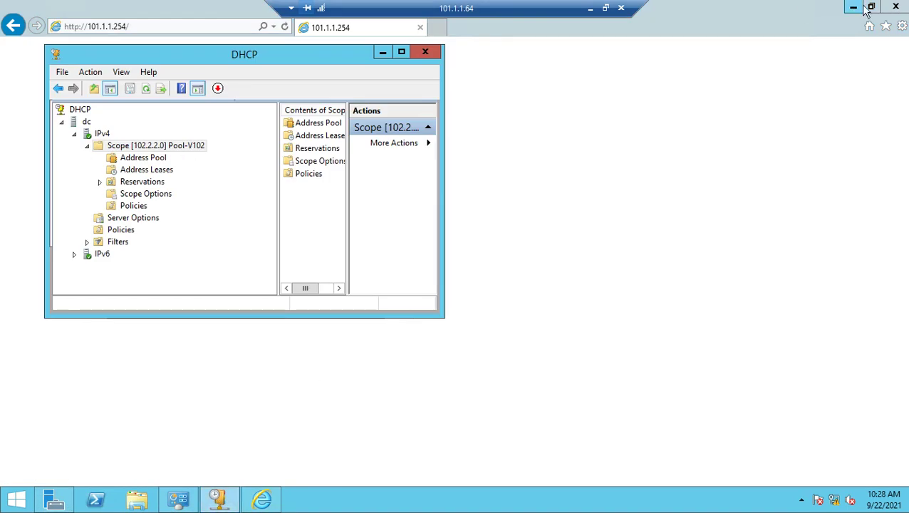
pyautogui.click(895, 8)
pyautogui.click(895, 7)
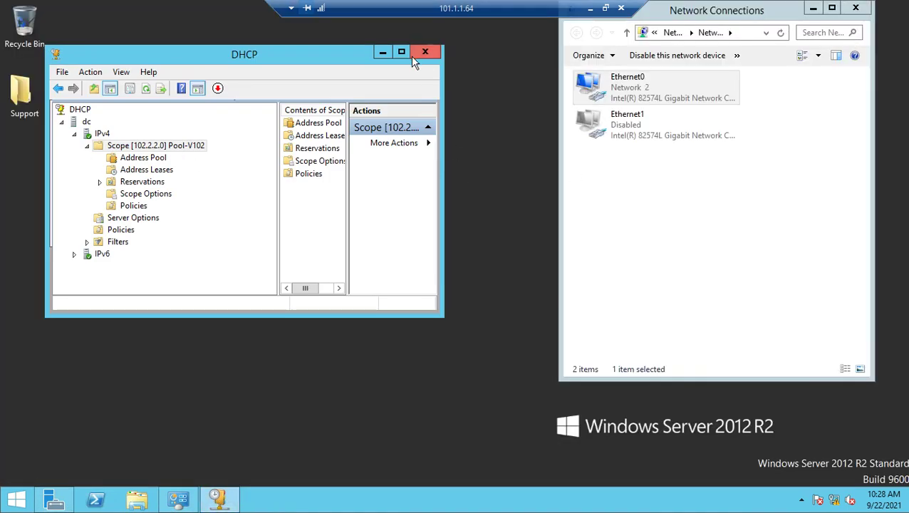
pyautogui.click(590, 10)
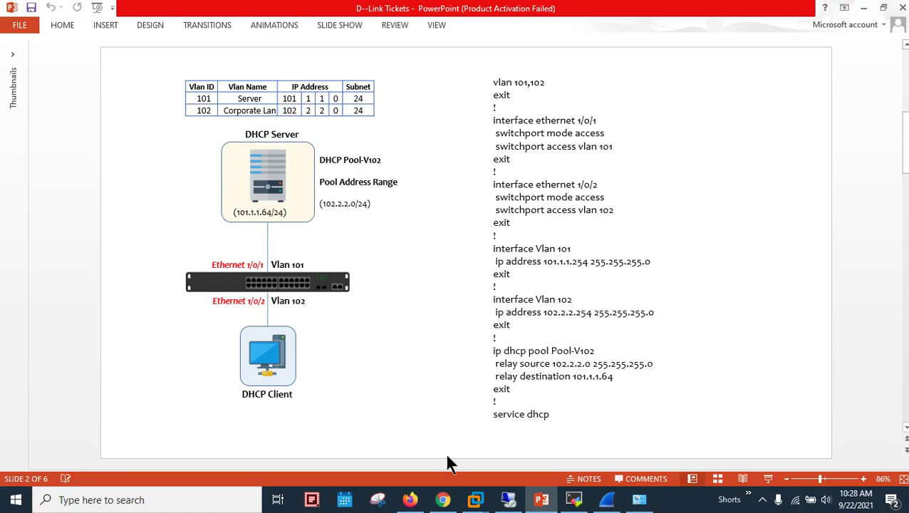
pyautogui.click(409, 499)
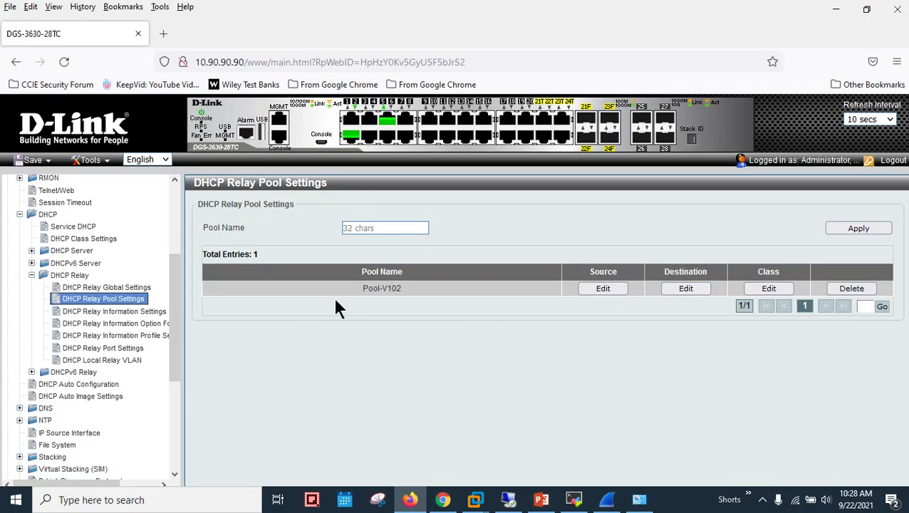
# - Open the source settings of Pool-V102 and check the scope's subnet in the PowerPoint diagram and the remote server's DHCP console
pyautogui.click(604, 289)
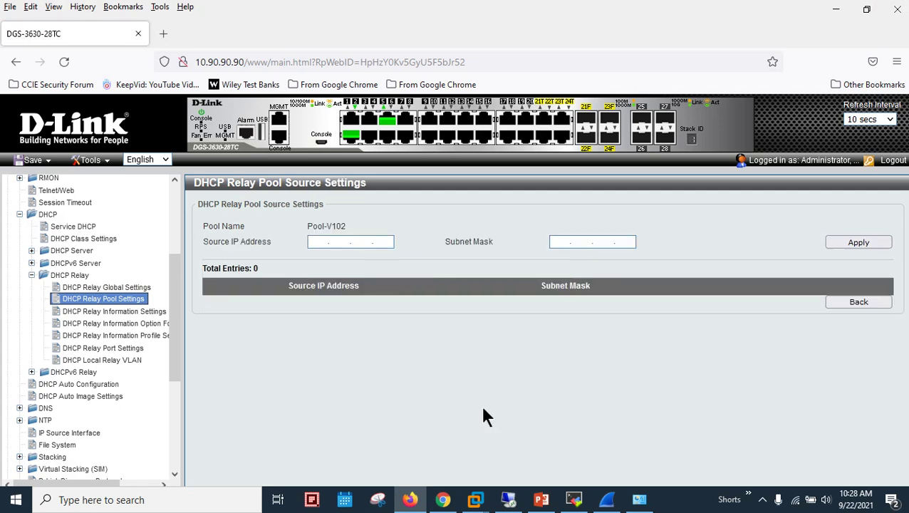
pyautogui.click(533, 501)
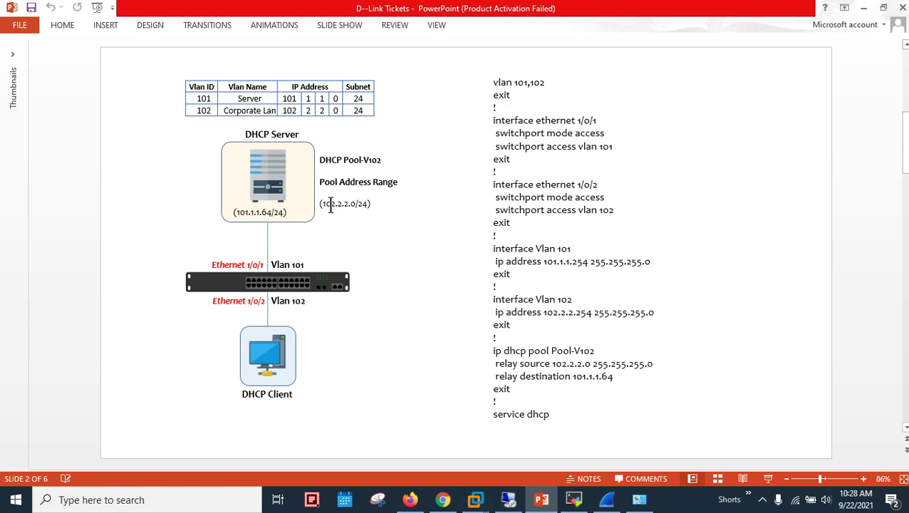
pyautogui.click(508, 499)
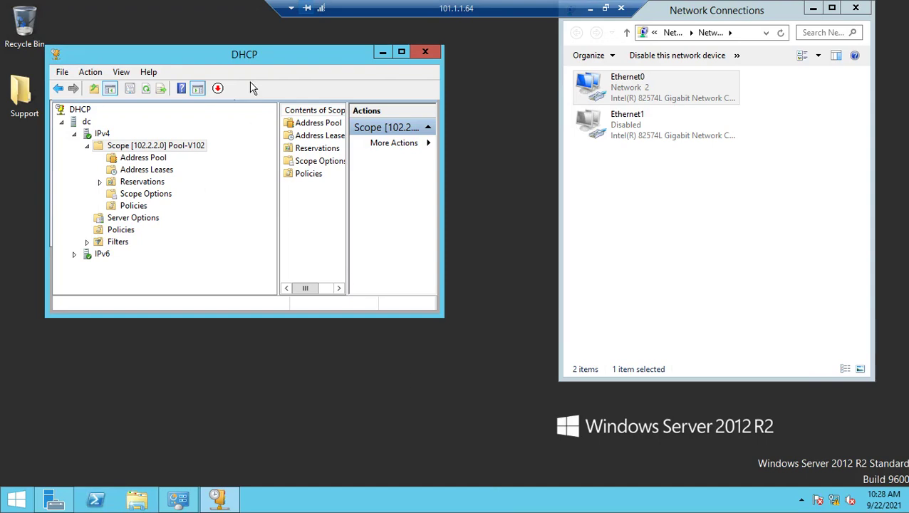
pyautogui.doubleClick(250, 57)
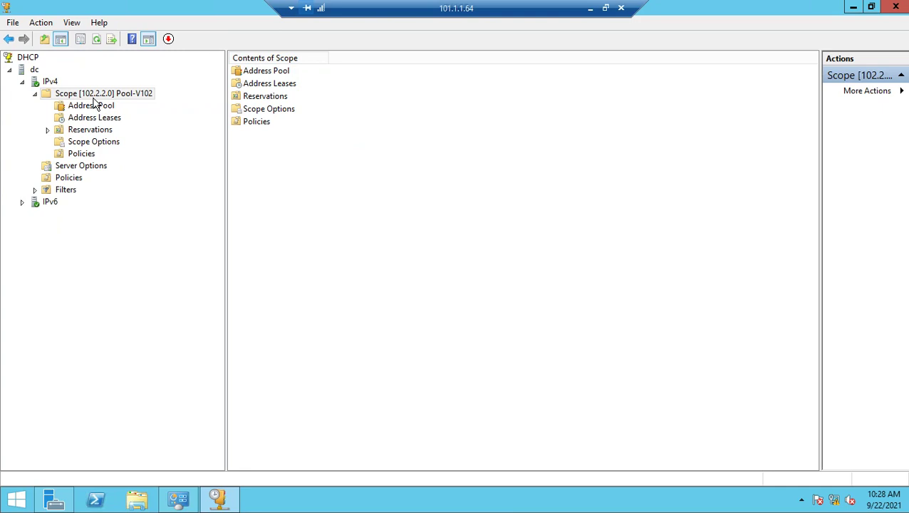
pyautogui.click(590, 7)
pyautogui.click(410, 500)
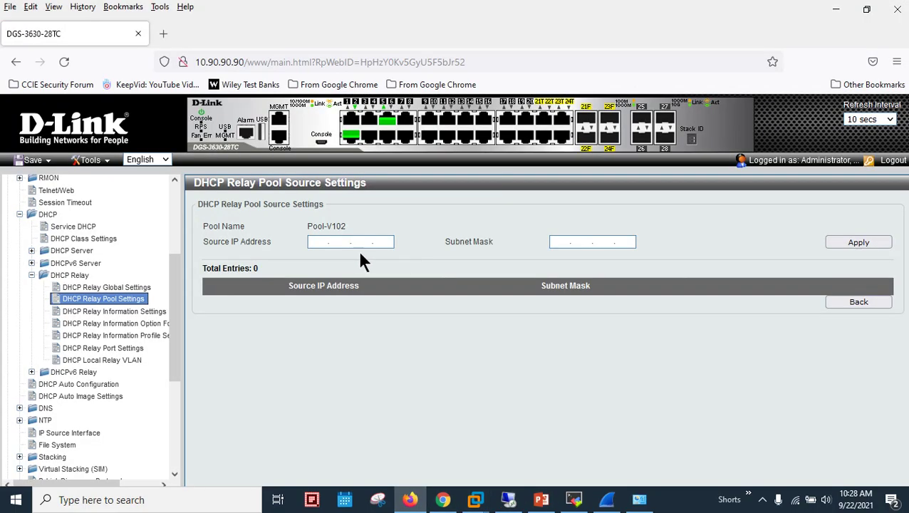
# - Add relay source 102.2.2.0 with subnet mask 255.255.255.0 to Pool-V102 and return to the relay pool list
pyautogui.write('102.2.2.0')
pyautogui.press('Tab')
pyautogui.write('255.255.255.0')
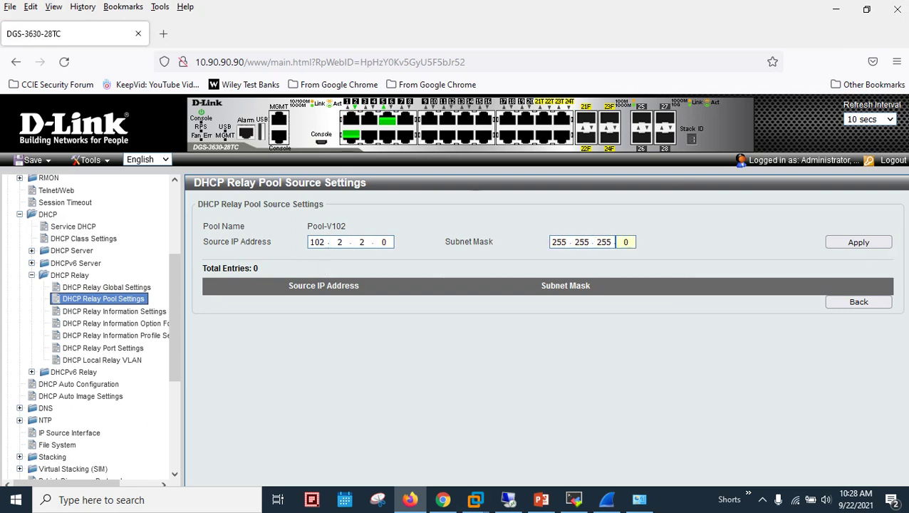
pyautogui.click(859, 243)
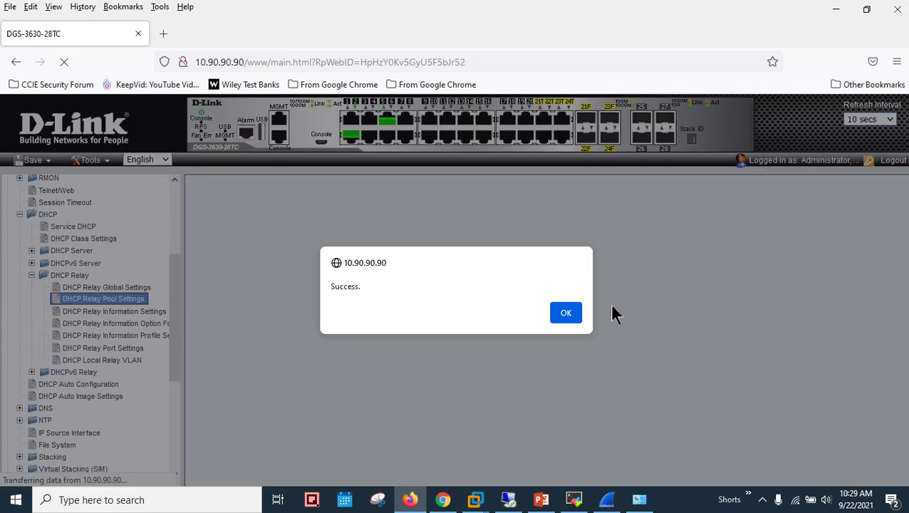
pyautogui.click(565, 313)
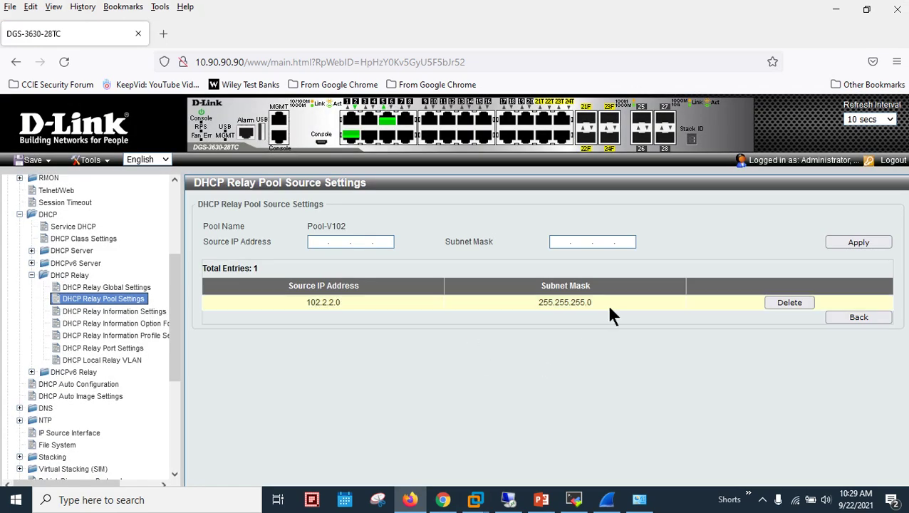
pyautogui.click(862, 318)
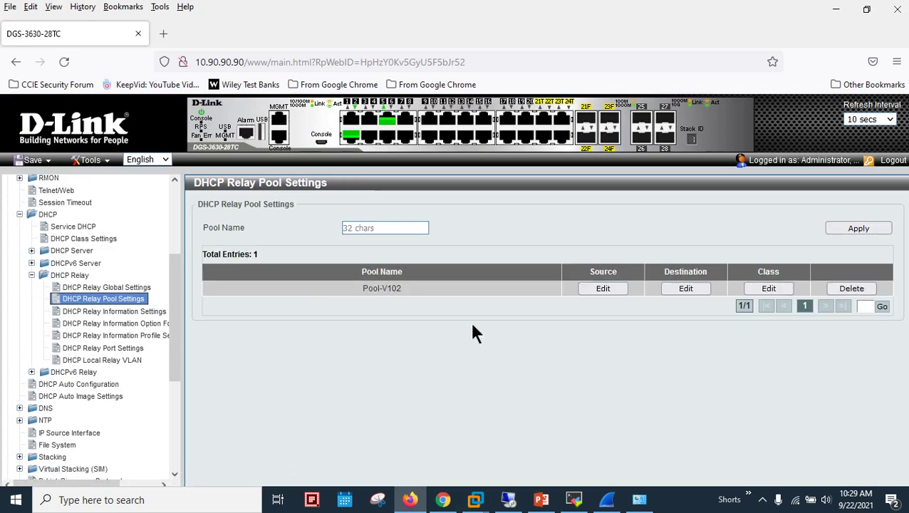
# - Open the destination settings of Pool-V102 and check the DHCP server's IP address in the PowerPoint diagram
pyautogui.click(687, 289)
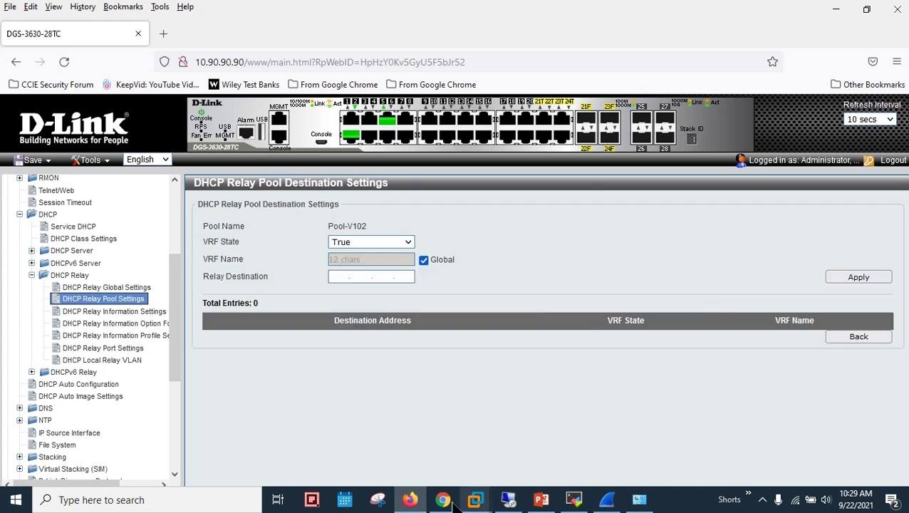
pyautogui.click(540, 501)
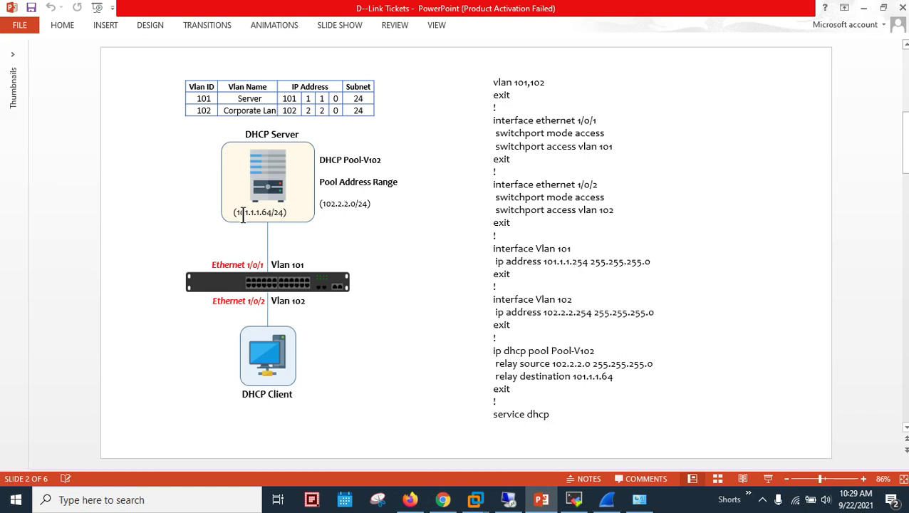
pyautogui.moveTo(237, 214); pyautogui.dragTo(272, 213)
# - Check the IPv4 address in the Ethernet0 connection details on the remote server, then minimize Network Connections and the remote session
pyautogui.click(510, 500)
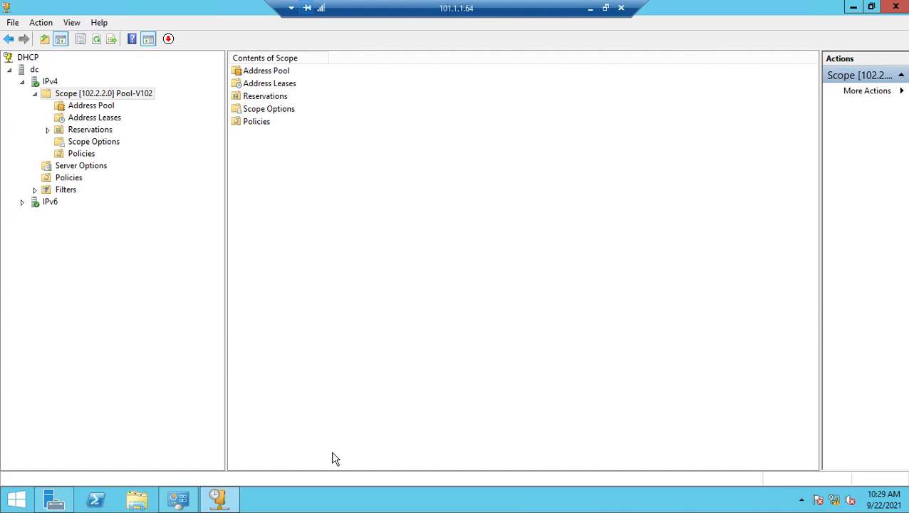
pyautogui.click(184, 500)
pyautogui.rightClick(634, 94)
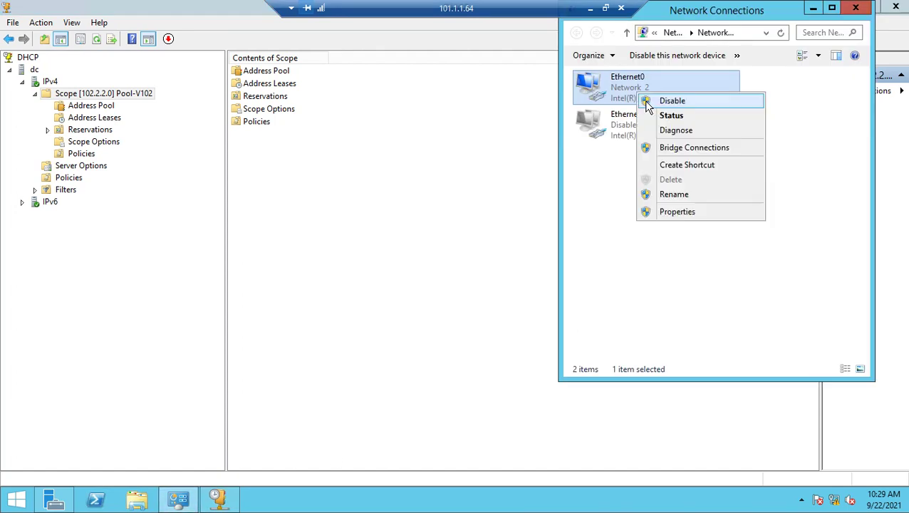
pyautogui.click(664, 116)
pyautogui.click(401, 242)
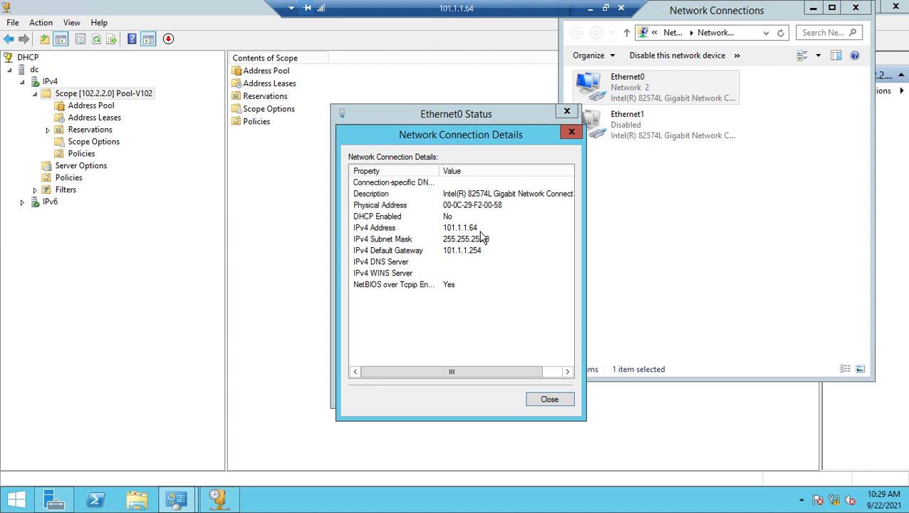
pyautogui.click(552, 401)
pyautogui.click(545, 391)
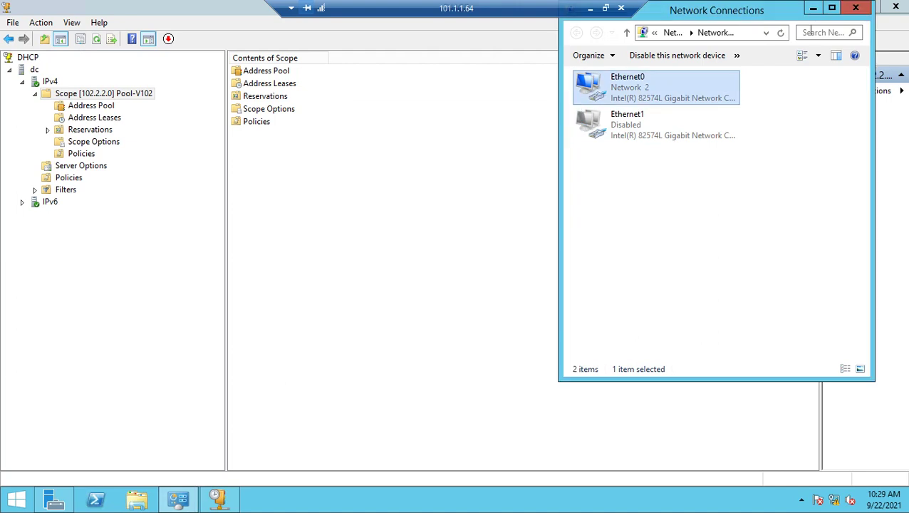
pyautogui.click(813, 7)
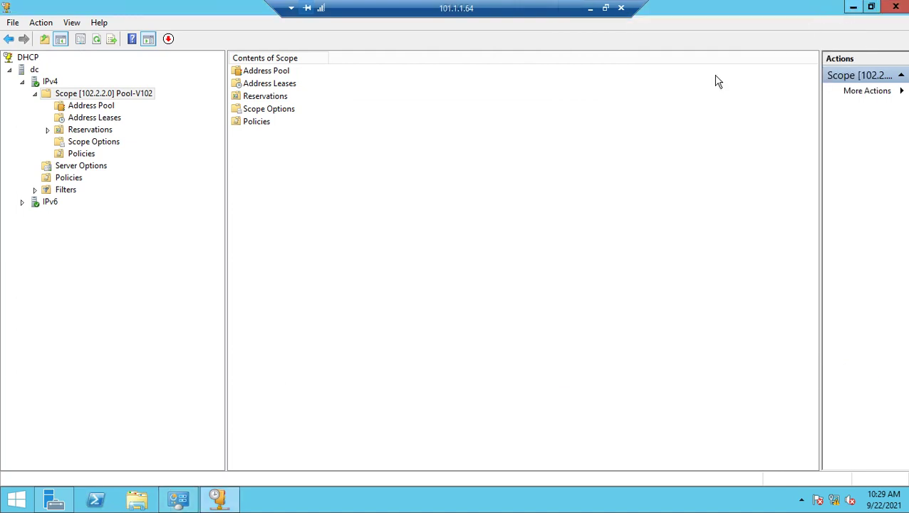
pyautogui.click(591, 9)
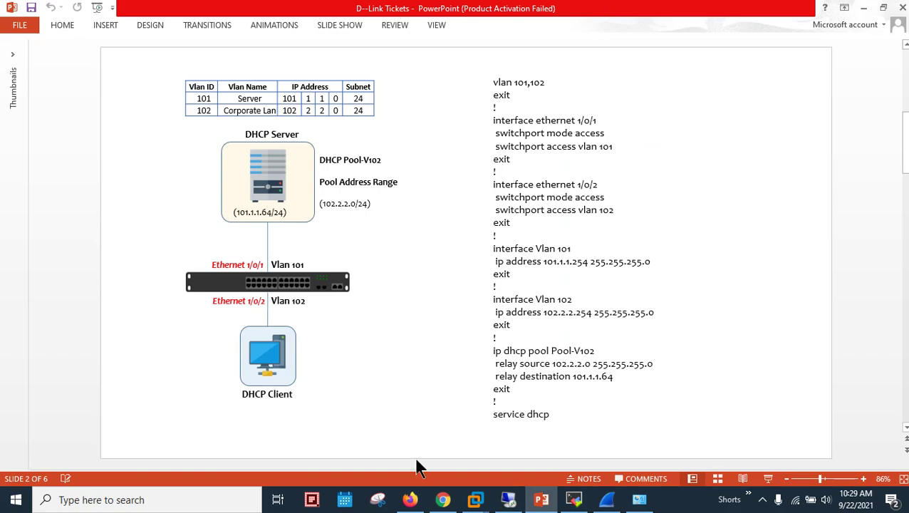
# - In Firefox, add relay destination 101.1.1.64 with VRF State False to Pool-V102 and return to the relay pool list
pyautogui.click(410, 499)
pyautogui.click(366, 242)
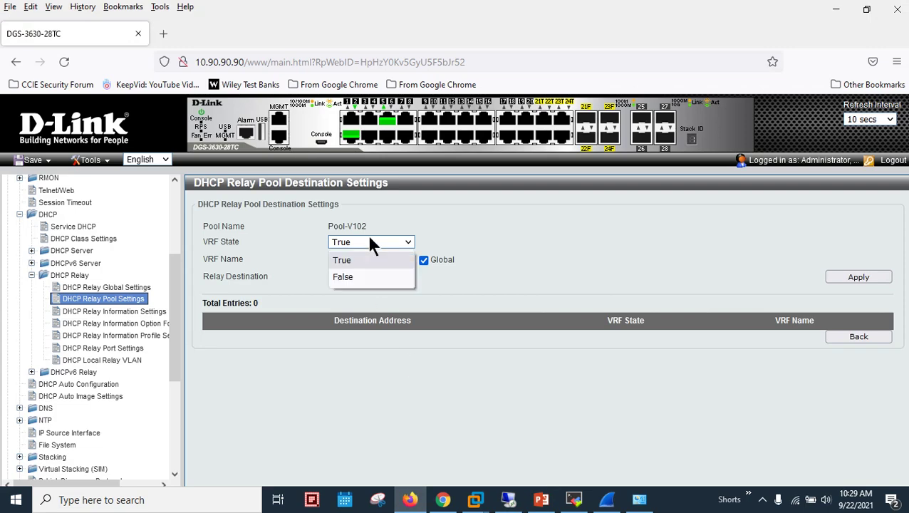
pyautogui.click(358, 276)
pyautogui.click(339, 276)
pyautogui.write('101')
pyautogui.write('10')
pyautogui.press('BackSpace')
pyautogui.write('.1.2')
pyautogui.press('BackSpace')
pyautogui.write('64')
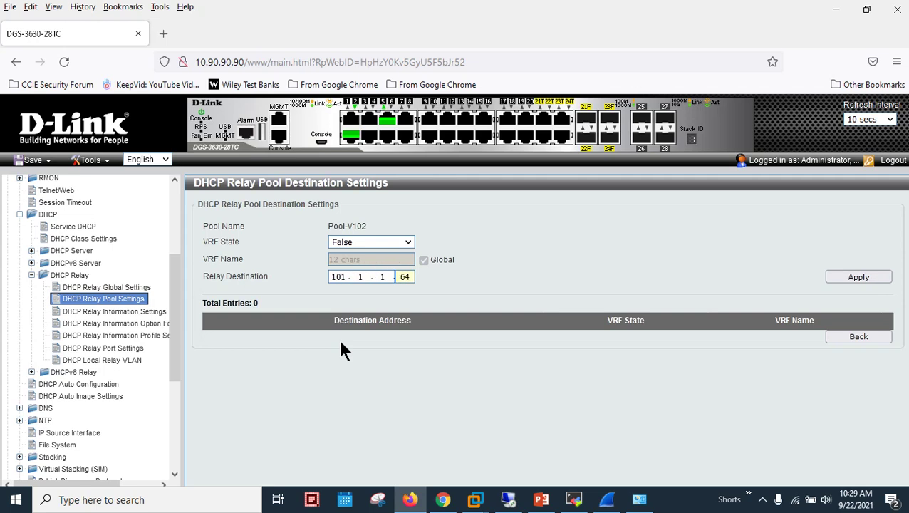
pyautogui.click(865, 277)
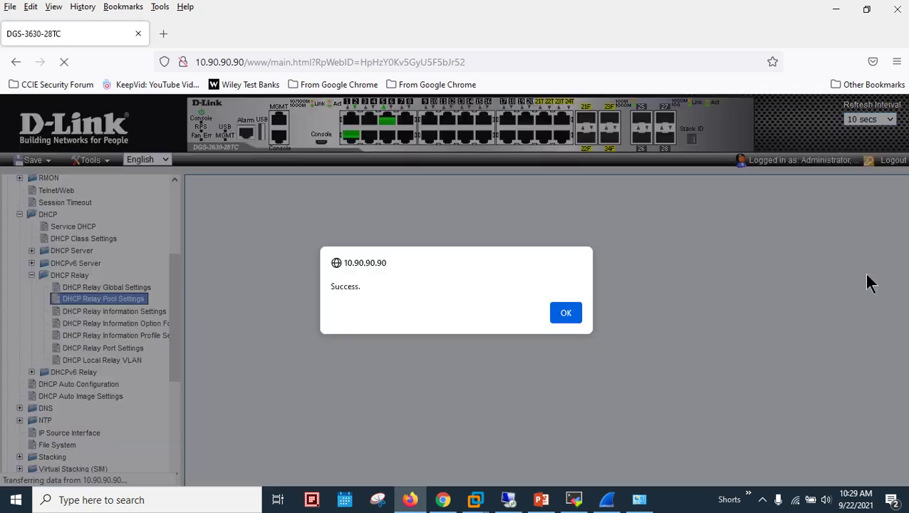
pyautogui.click(565, 317)
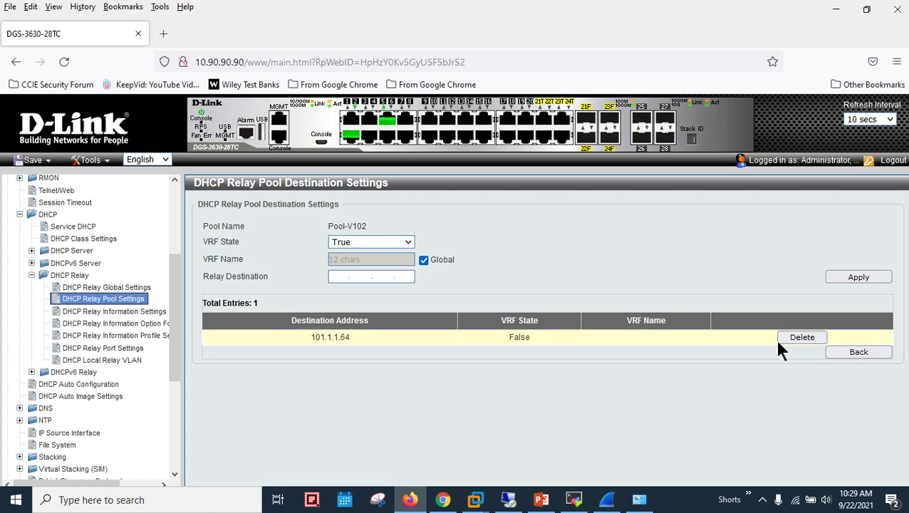
pyautogui.click(859, 352)
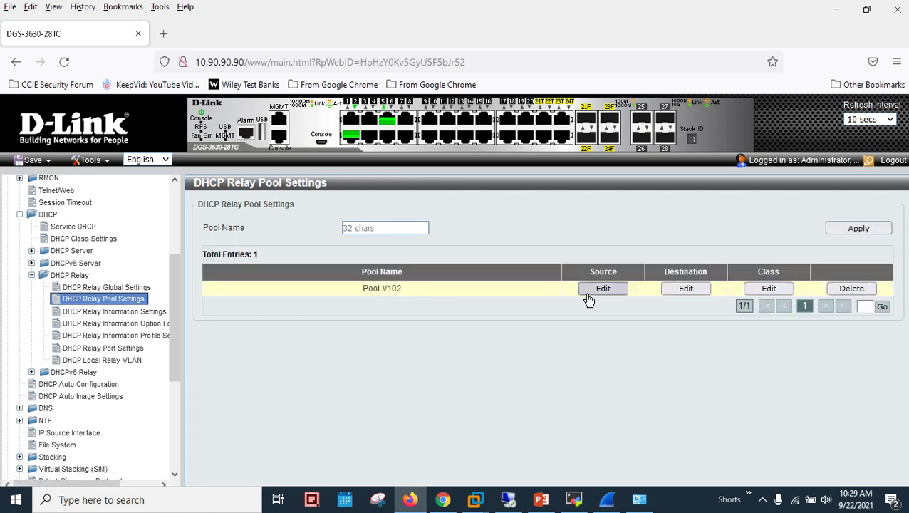
# - Review the source IP address and subnet mask saved for Pool-V102
pyautogui.click(126, 301)
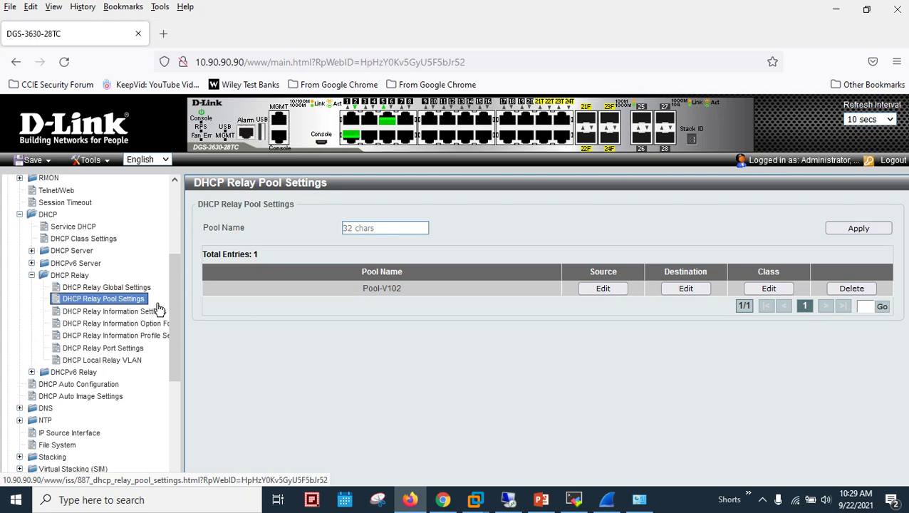
pyautogui.click(606, 293)
pyautogui.moveTo(307, 303); pyautogui.dragTo(375, 299)
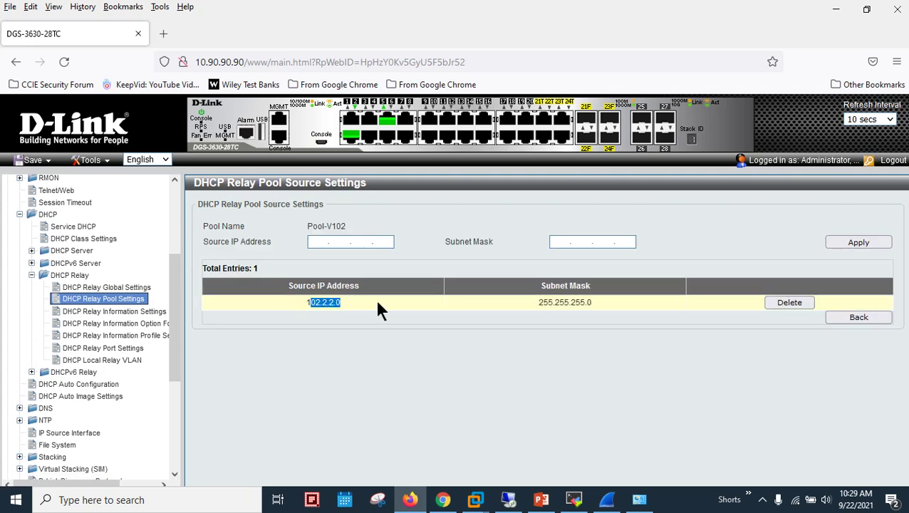
pyautogui.moveTo(539, 303); pyautogui.dragTo(587, 303)
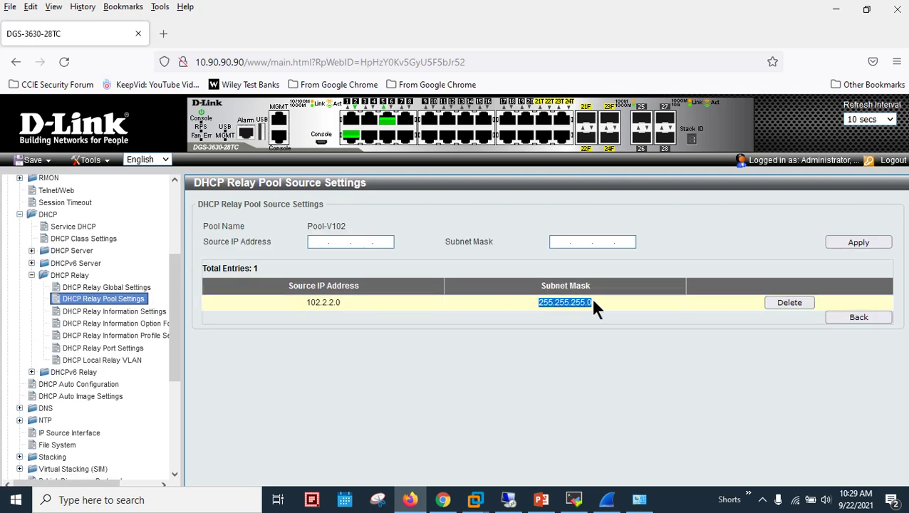
pyautogui.click(365, 308)
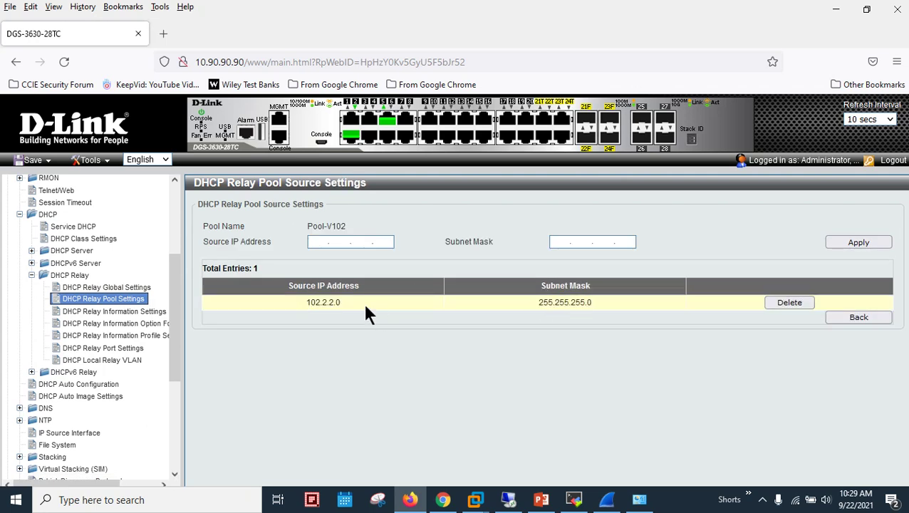
pyautogui.doubleClick(326, 303)
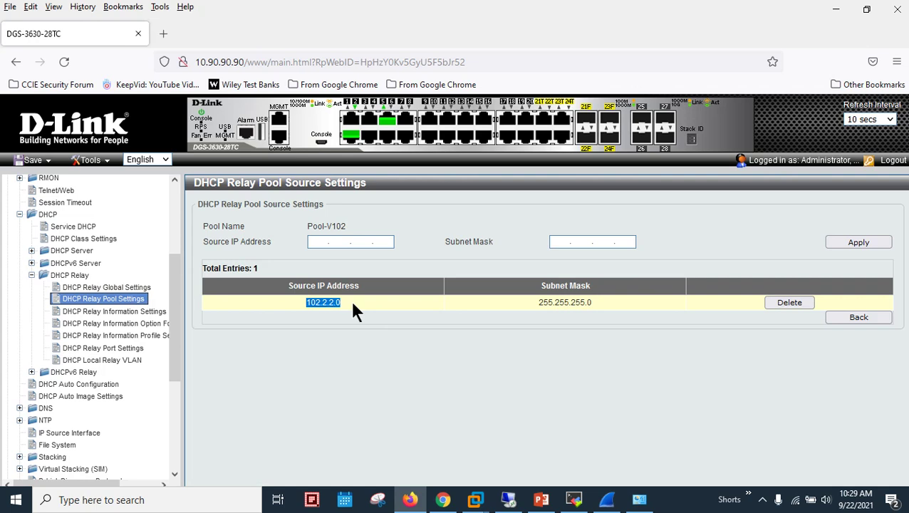
# - Review the destination address saved for Pool-V102 and return to the relay pool list
pyautogui.click(107, 312)
pyautogui.click(102, 300)
pyautogui.click(690, 289)
pyautogui.moveTo(303, 337); pyautogui.dragTo(363, 337)
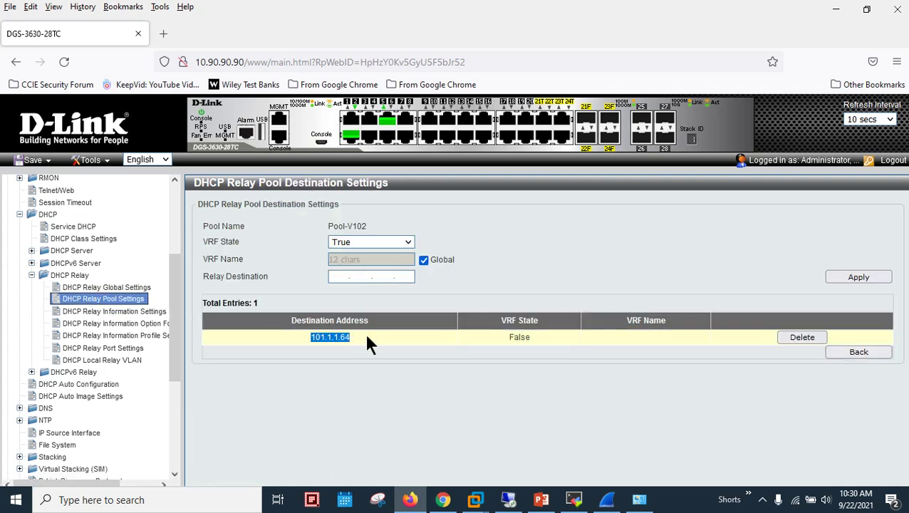
pyautogui.click(139, 300)
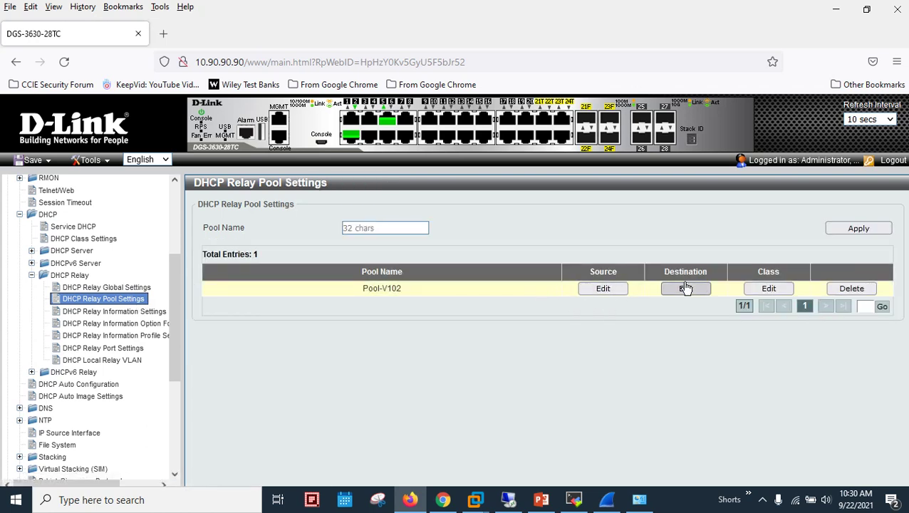
# - Check the dhcp-filtered capture in Wireshark and return to Firefox
pyautogui.click(606, 499)
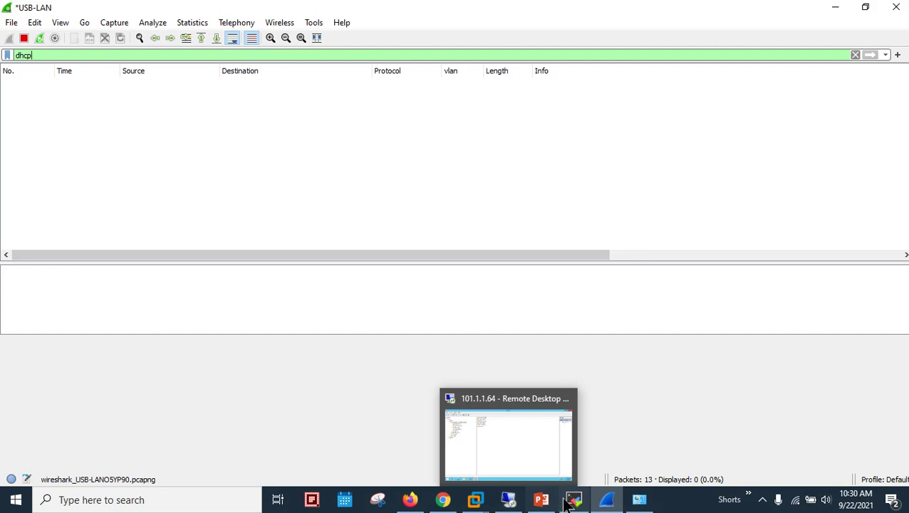
pyautogui.moveTo(453, 503)
pyautogui.click(410, 499)
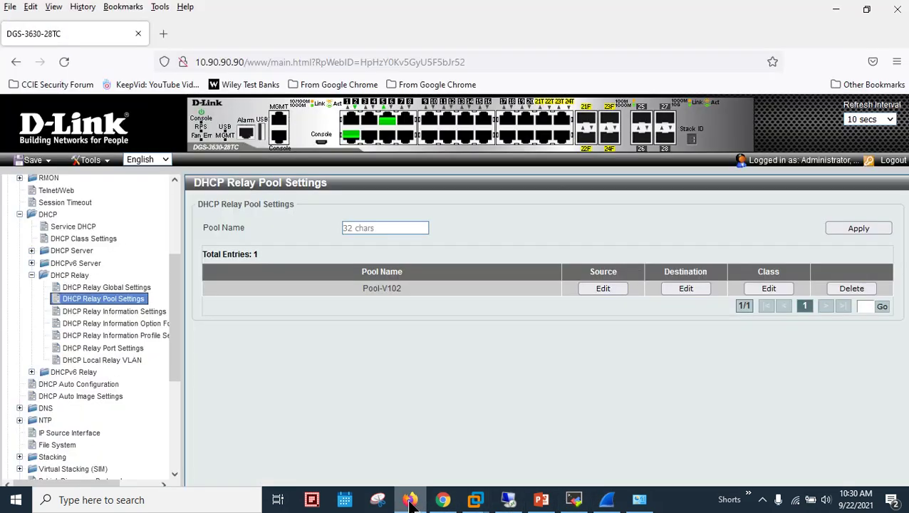
# - Set the switch's Service DHCP State to Enabled and apply it
pyautogui.moveTo(173, 283); pyautogui.dragTo(171, 237)
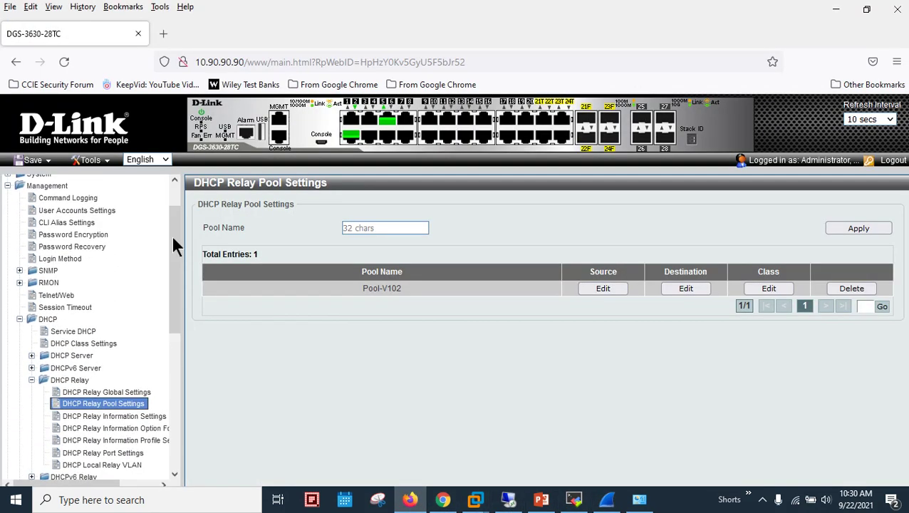
pyautogui.click(83, 331)
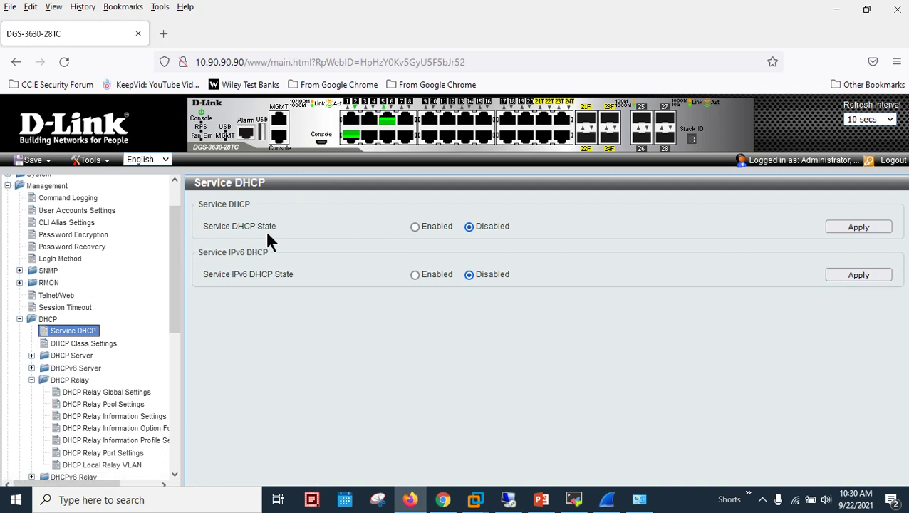
pyautogui.moveTo(203, 226); pyautogui.dragTo(283, 233)
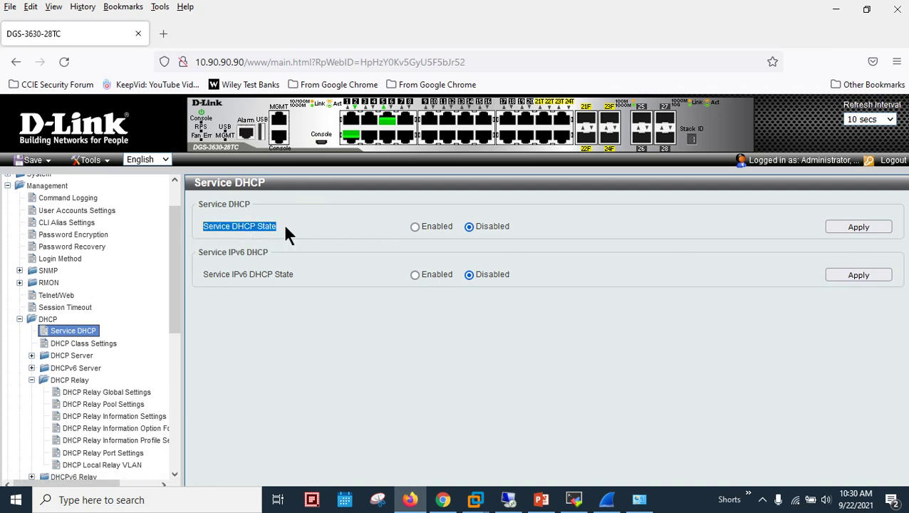
pyautogui.click(853, 229)
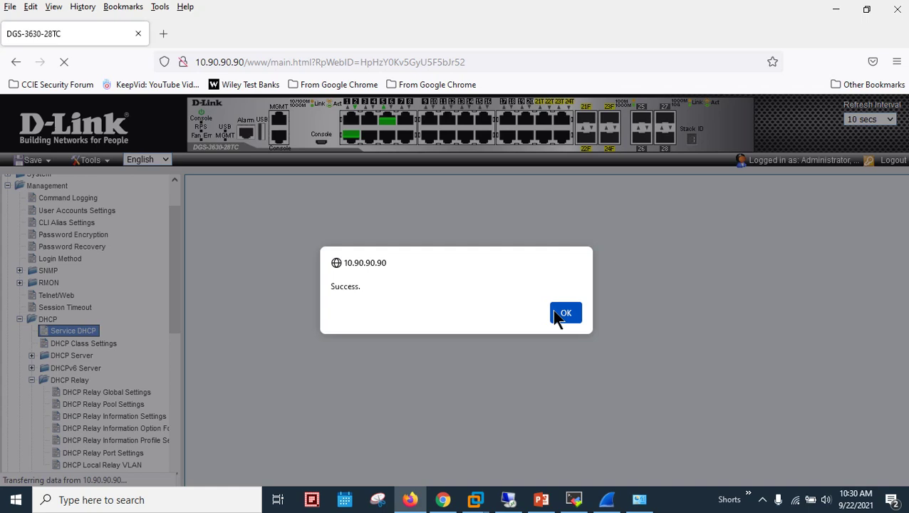
pyautogui.click(565, 314)
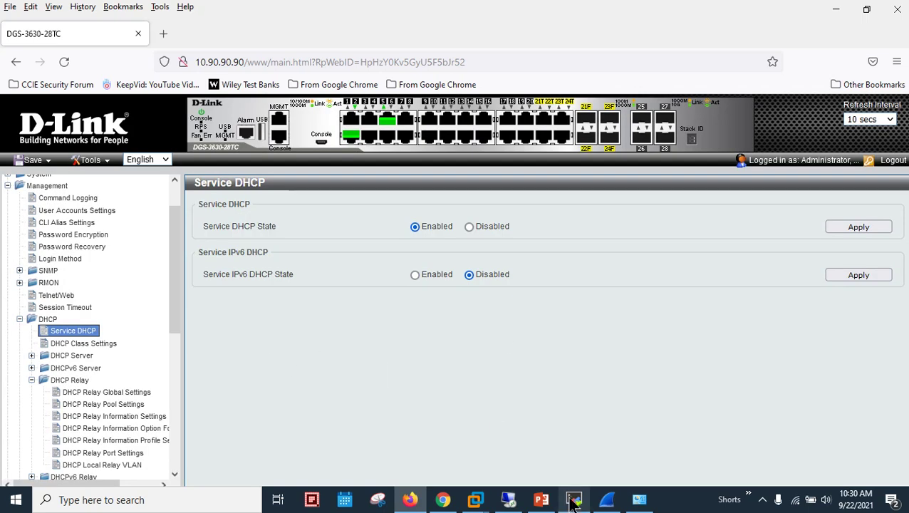
# - Check the remote server's DHCP console and the dhcp-filtered Wireshark capture for client activity
pyautogui.click(505, 500)
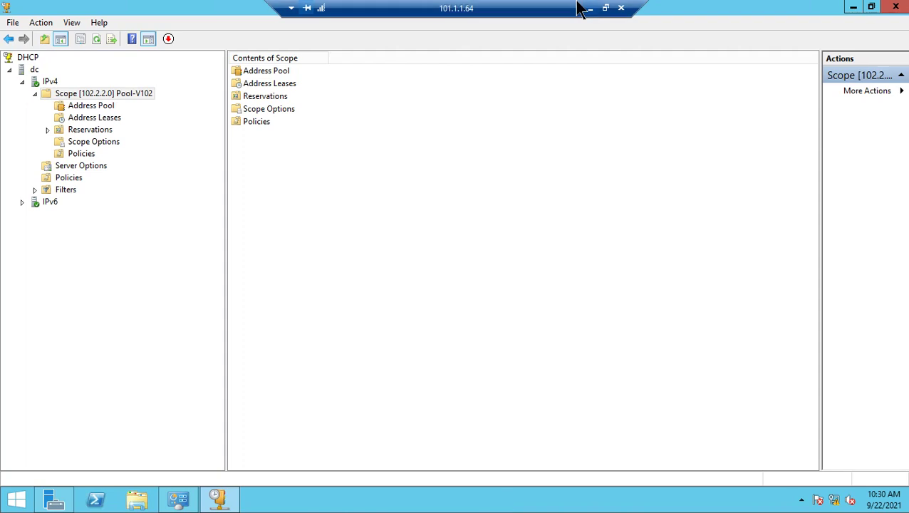
pyautogui.click(592, 9)
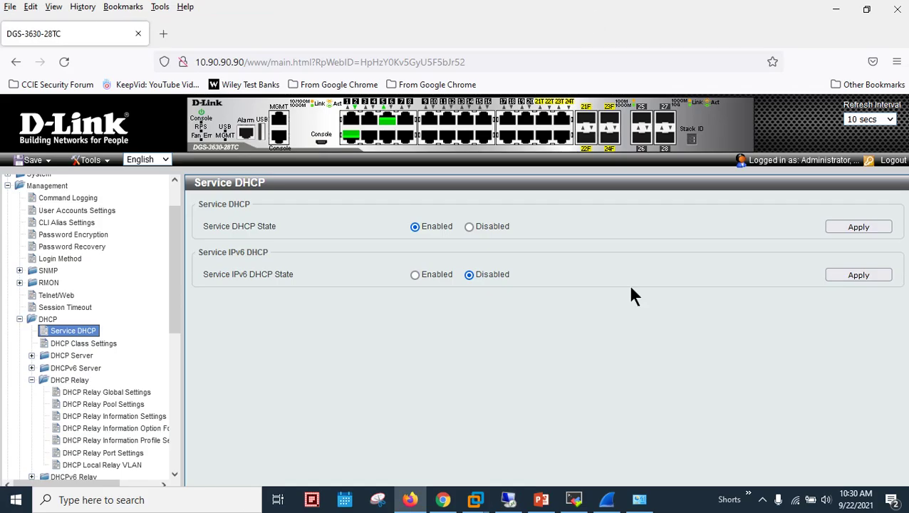
pyautogui.click(606, 499)
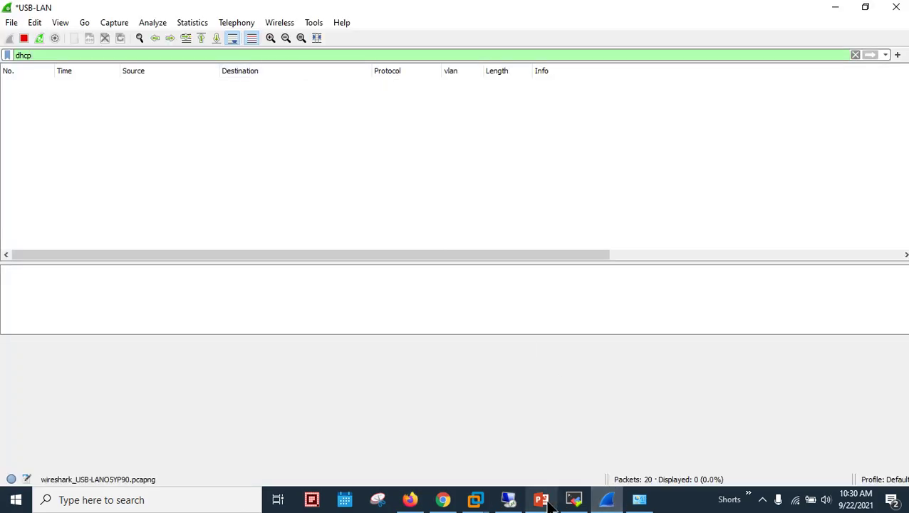
pyautogui.click(507, 496)
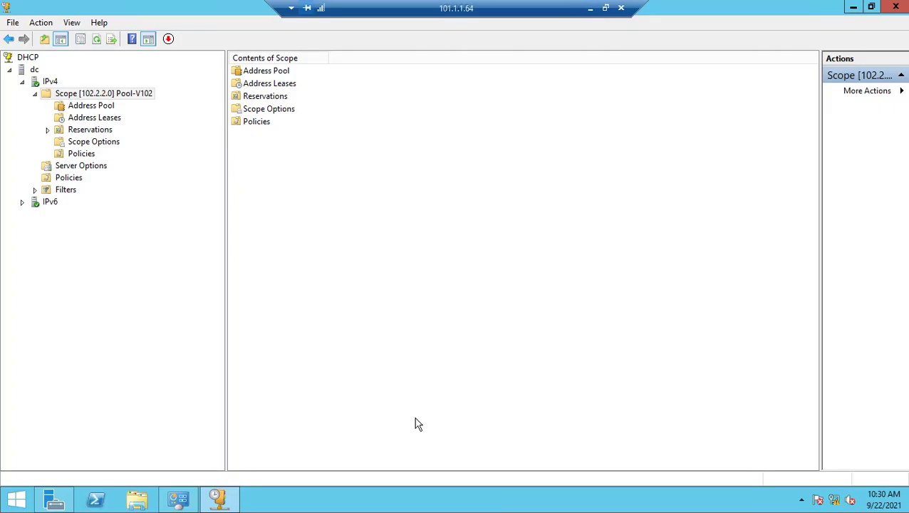
pyautogui.click(591, 8)
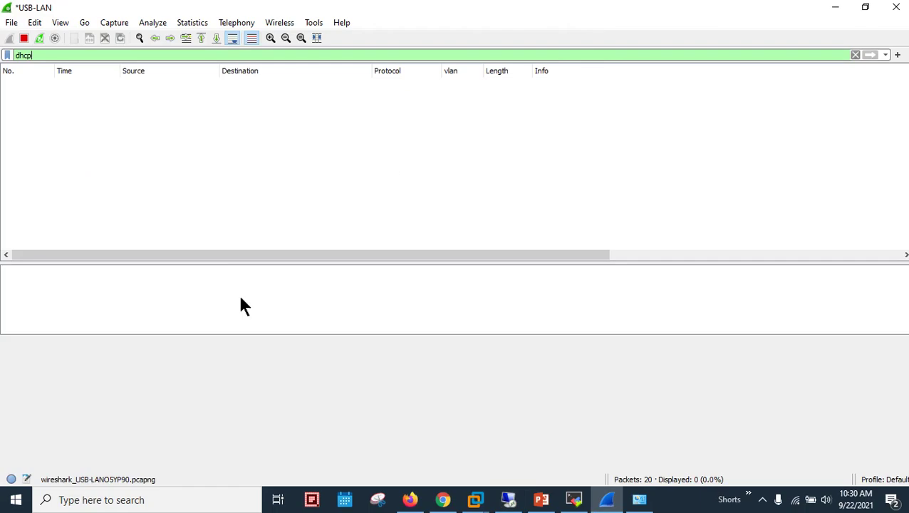
# - Open the switch's L3 IPv4 Interface page in Firefox and check the link status of the vlan101 interface
pyautogui.click(410, 499)
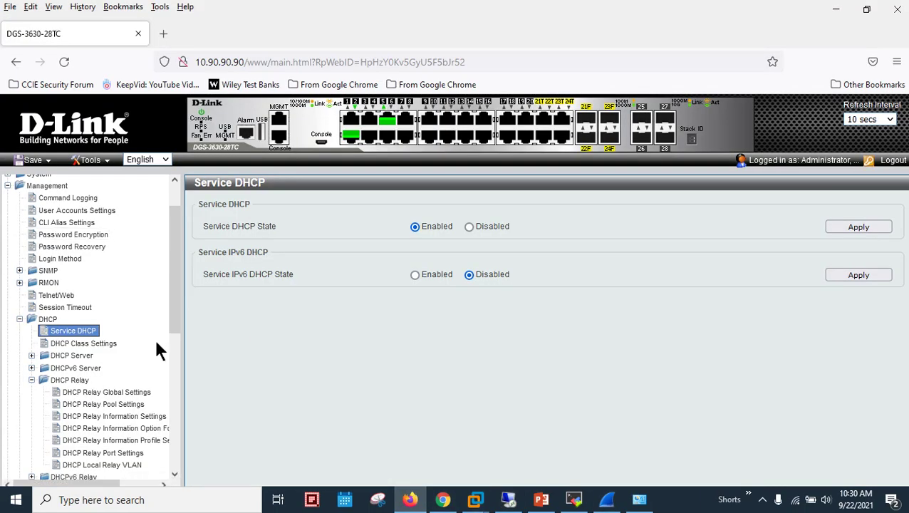
pyautogui.scroll(2, 131, 331)
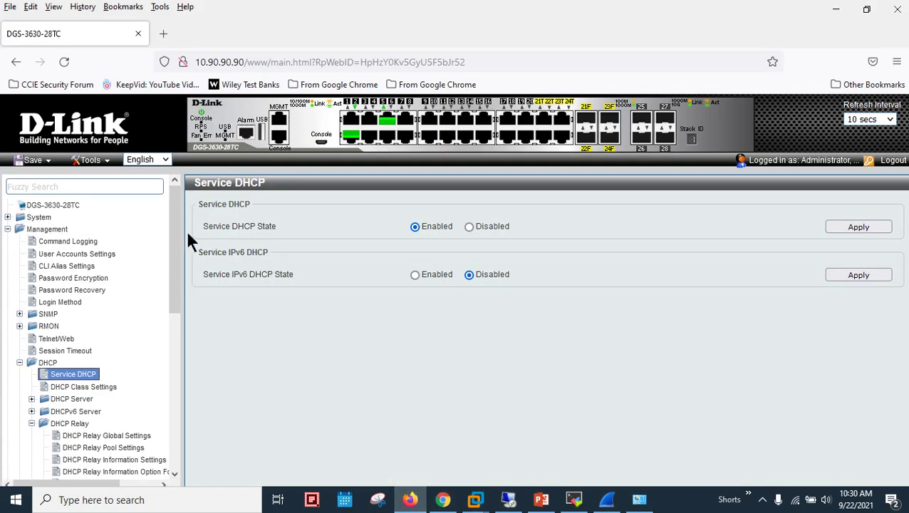
pyautogui.moveTo(180, 269); pyautogui.dragTo(180, 395)
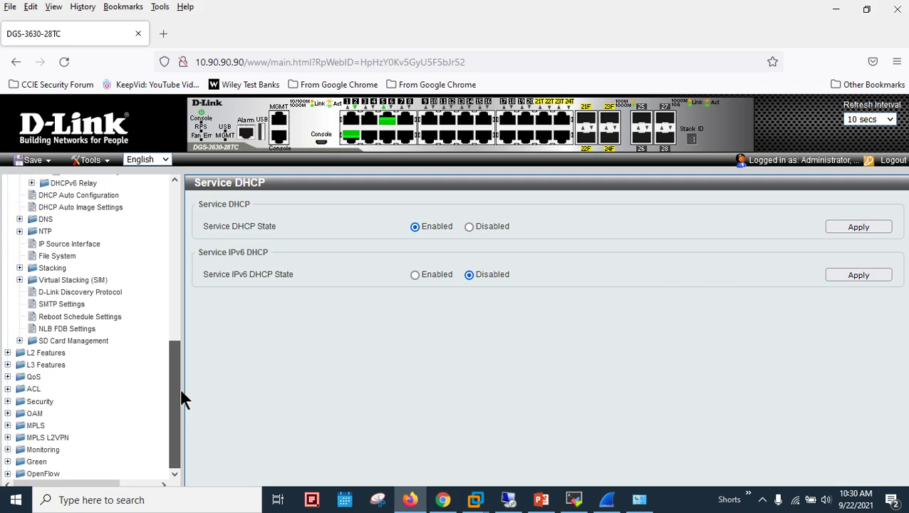
pyautogui.click(46, 364)
pyautogui.click(72, 425)
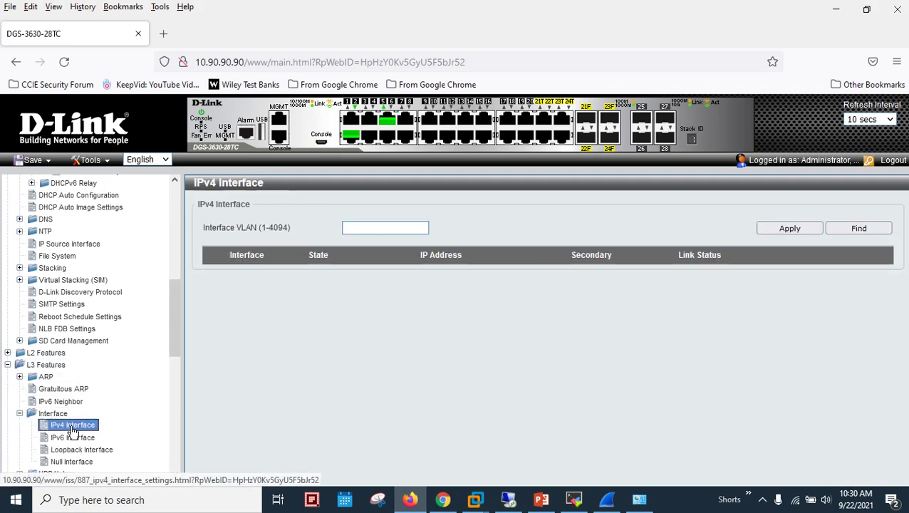
pyautogui.doubleClick(701, 305)
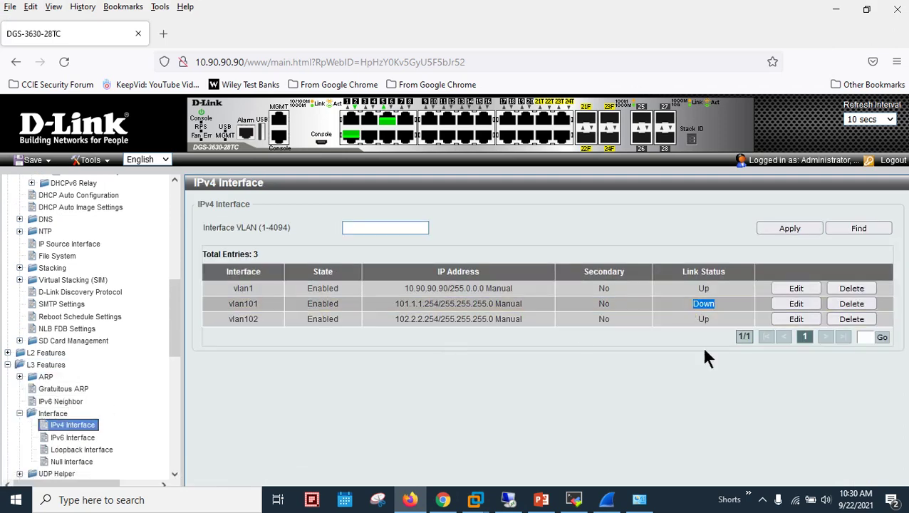
# - Bring up the Wireshark capture and restore its window to a smaller size over the browser
pyautogui.click(605, 498)
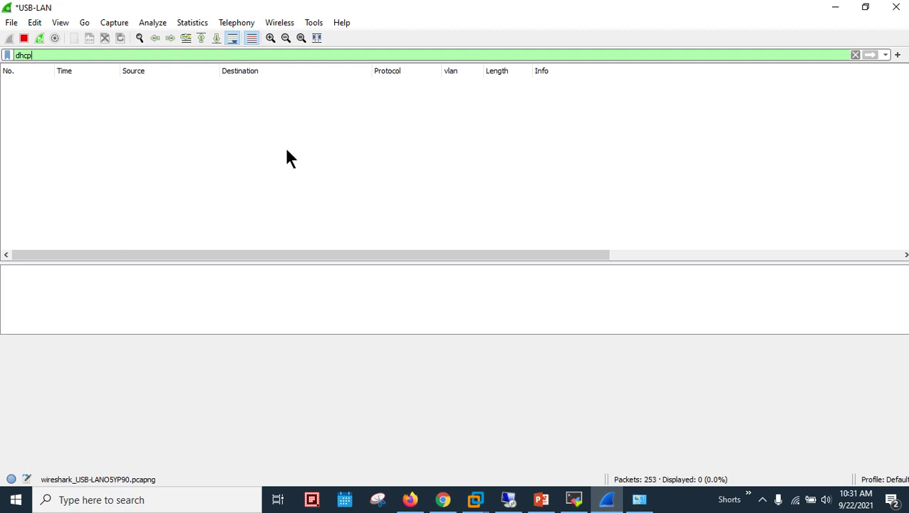
pyautogui.doubleClick(540, 9)
pyautogui.moveTo(358, 18); pyautogui.dragTo(613, 42)
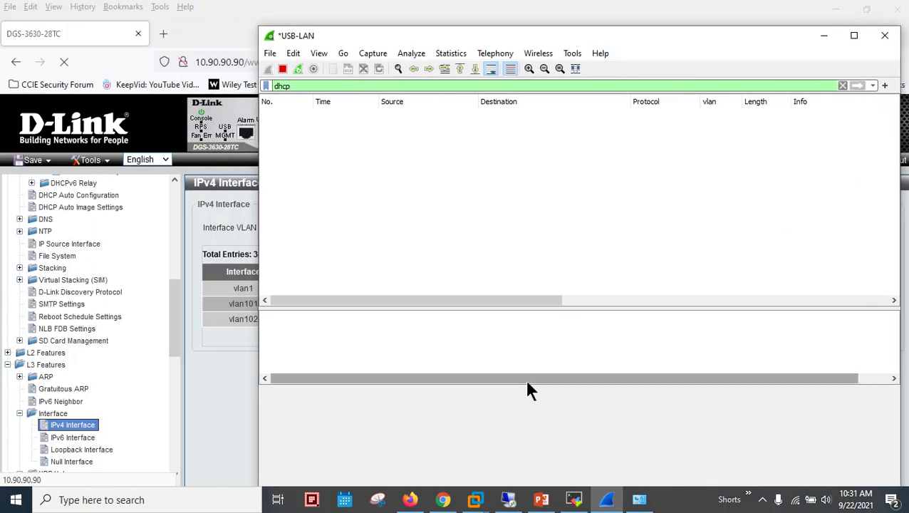
# - Open a command prompt in the 101.1.1.64 remote session, ping 101.1.1.64, and stop the ping after a few replies
pyautogui.moveTo(633, 505)
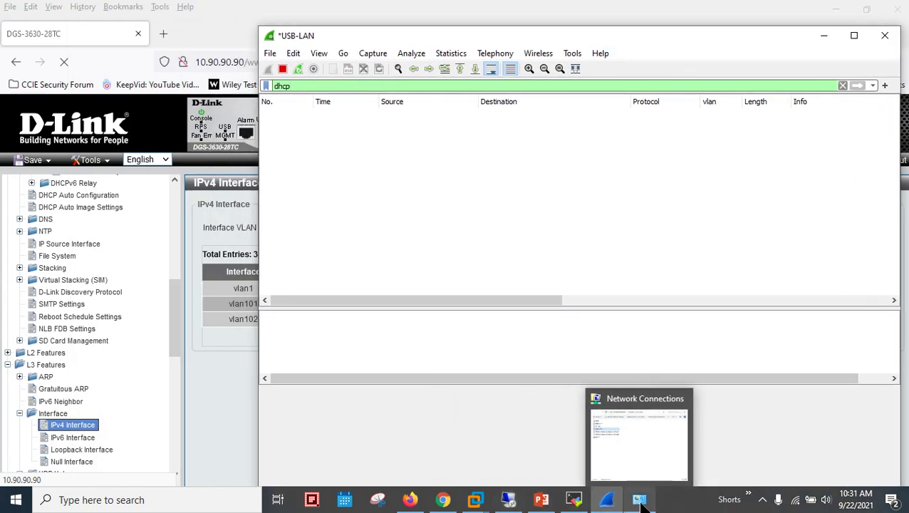
pyautogui.moveTo(510, 503)
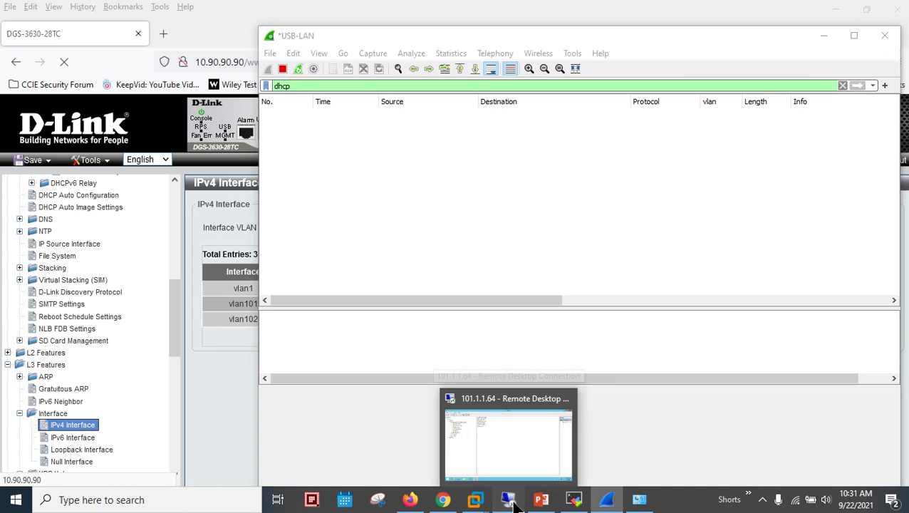
pyautogui.click(513, 502)
pyautogui.click(18, 501)
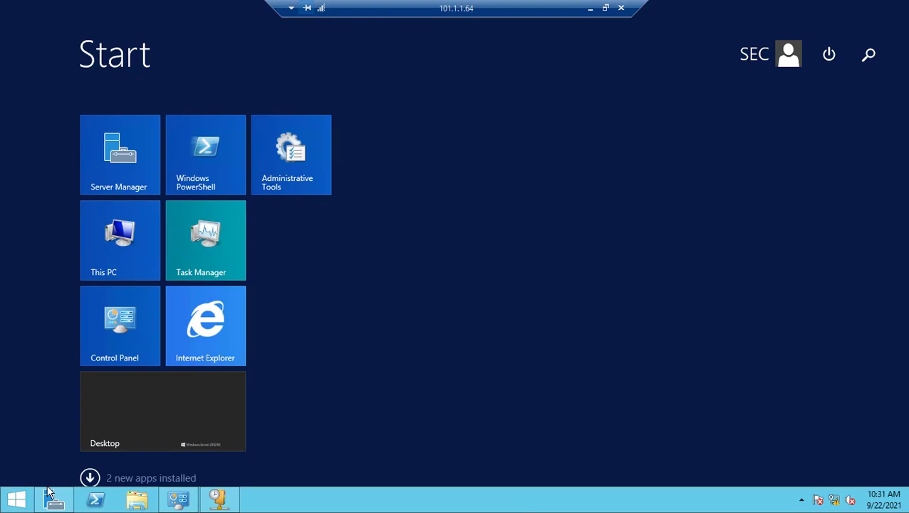
pyautogui.write('m')
pyautogui.write('cmd')
pyautogui.press('Return')
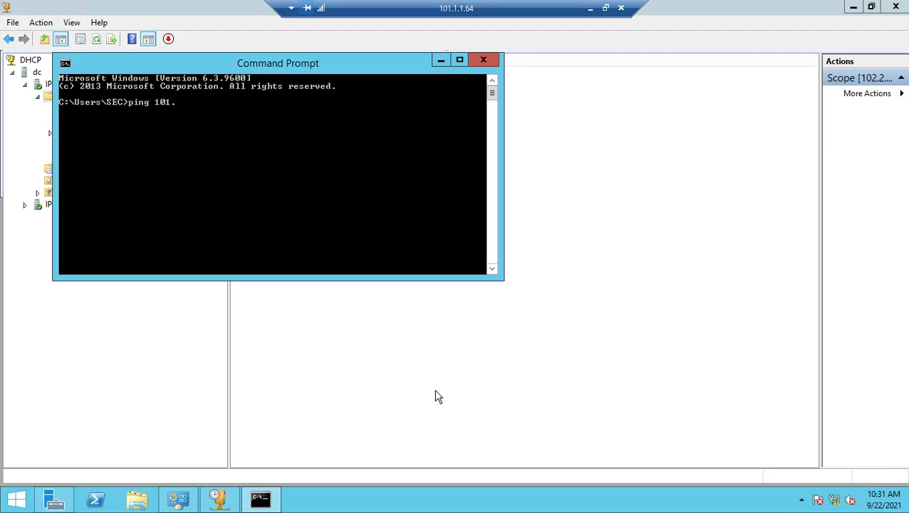
pyautogui.write('ping 101.1.1.64')
pyautogui.press('Return')
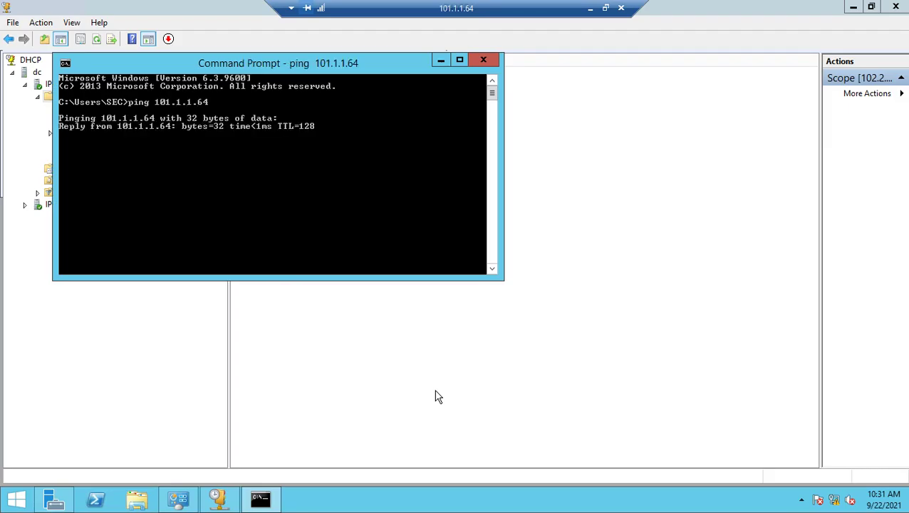
pyautogui.hotkey('ctrl', 'c')
# - Ping the VLAN 101 gateway 101.1.1.254 from the server, stop the ping, and minimise the remote session
pyautogui.press('Up')
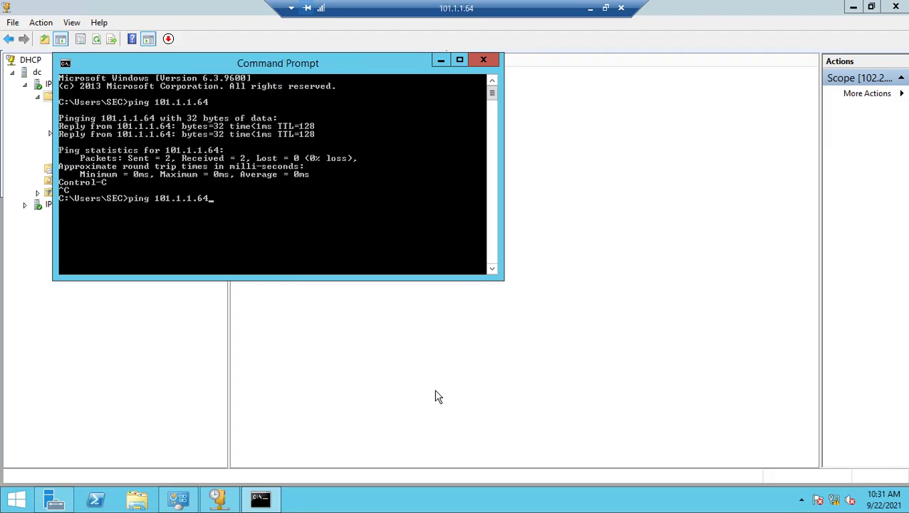
pyautogui.press('Return')
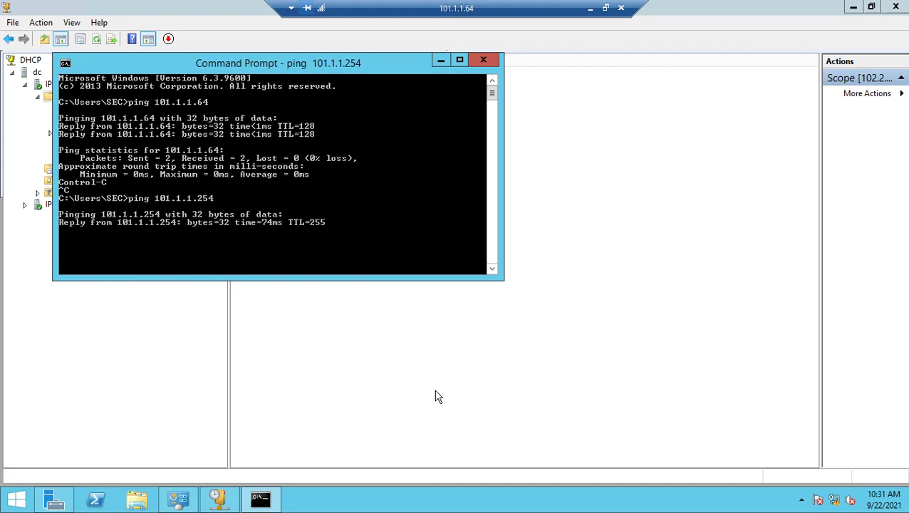
pyautogui.hotkey('ctrl', 'c')
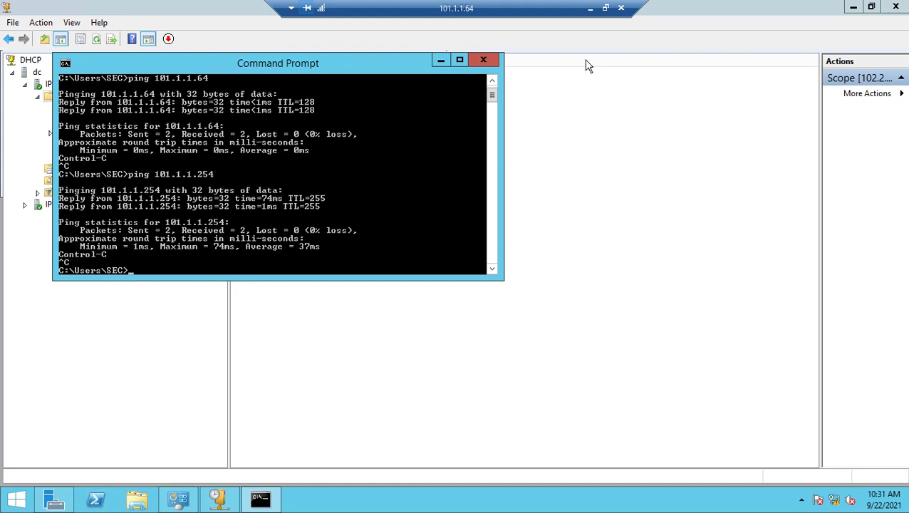
pyautogui.click(590, 9)
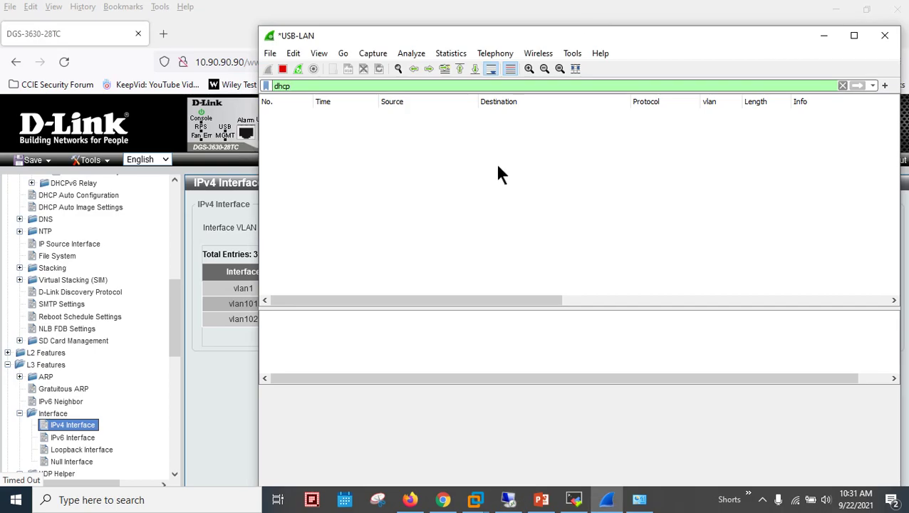
# - Check the autoconfiguration IPv4 address in the USB-LAN adapter's connection details and close its status windows
pyautogui.click(639, 499)
pyautogui.rightClick(453, 219)
pyautogui.click(493, 235)
pyautogui.click(389, 243)
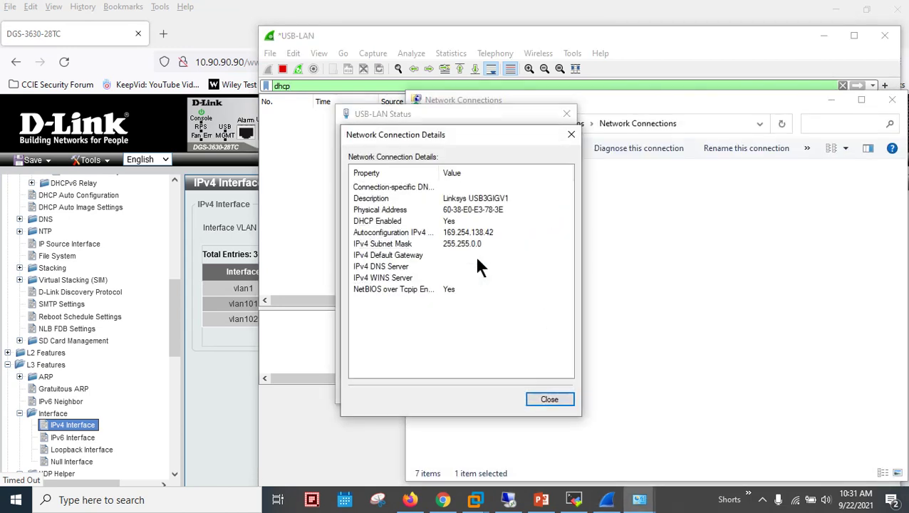
pyautogui.click(464, 233)
pyautogui.click(556, 396)
pyautogui.click(561, 394)
# - Set the USB-LAN adapter's TCP/IPv4 properties to obtain the IP address and DNS server address automatically, and confirm
pyautogui.rightClick(447, 211)
pyautogui.click(491, 339)
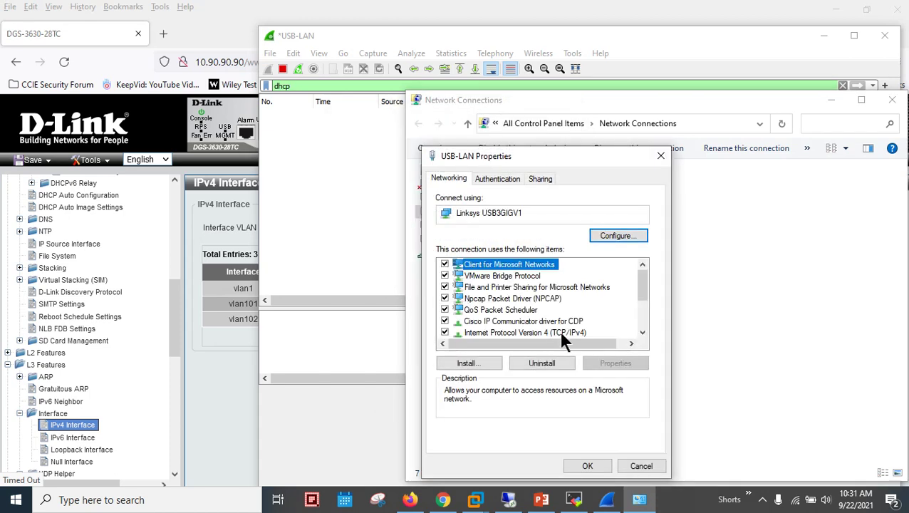
pyautogui.click(560, 332)
pyautogui.doubleClick(528, 330)
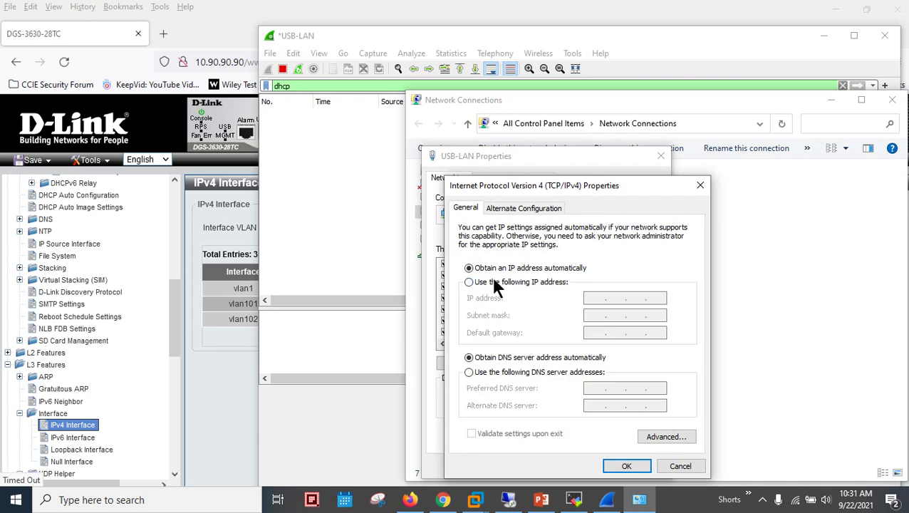
pyautogui.click(494, 282)
pyautogui.click(479, 268)
pyautogui.click(503, 357)
pyautogui.click(608, 465)
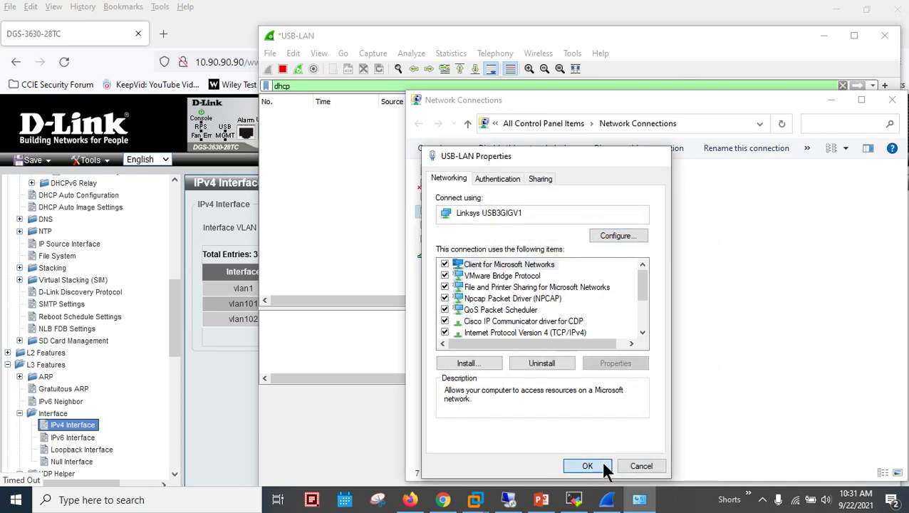
pyautogui.click(587, 465)
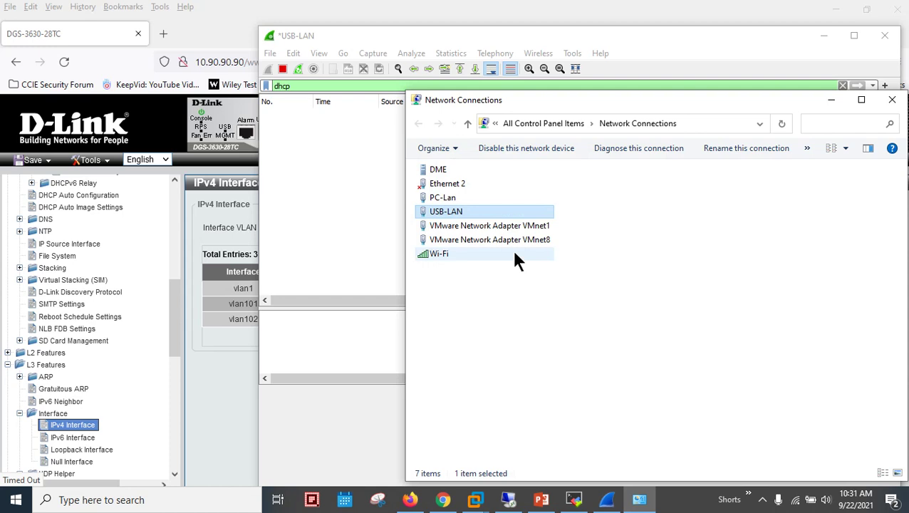
# - Move the Wireshark window aside and recheck the USB-LAN adapter's connection details for a leased address
pyautogui.moveTo(505, 31); pyautogui.dragTo(301, 26)
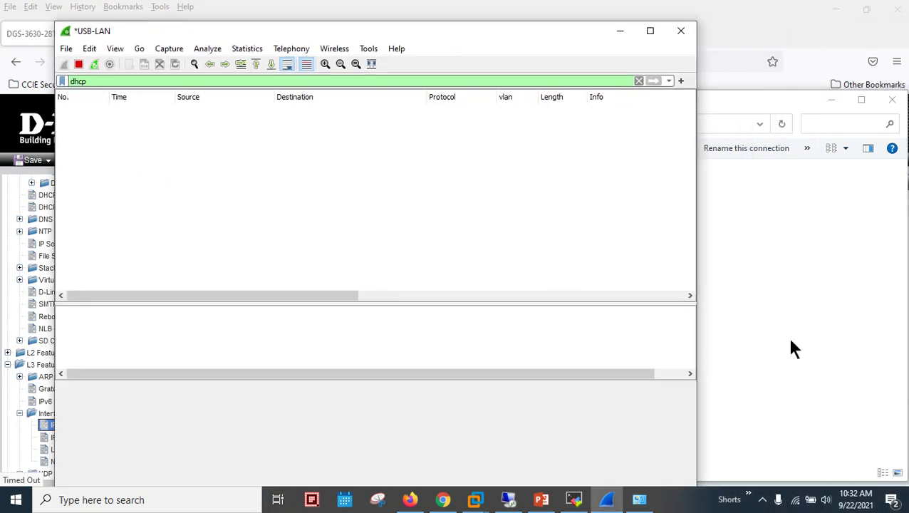
pyautogui.click(824, 341)
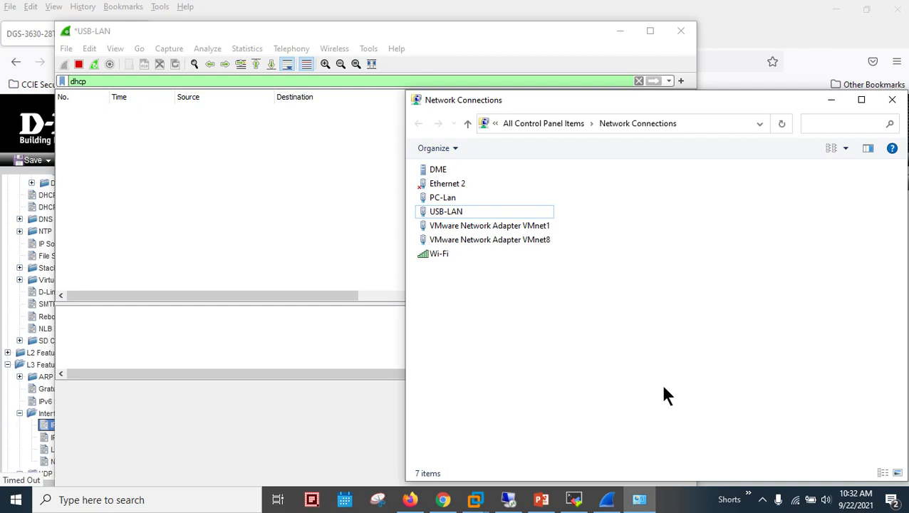
pyautogui.rightClick(447, 209)
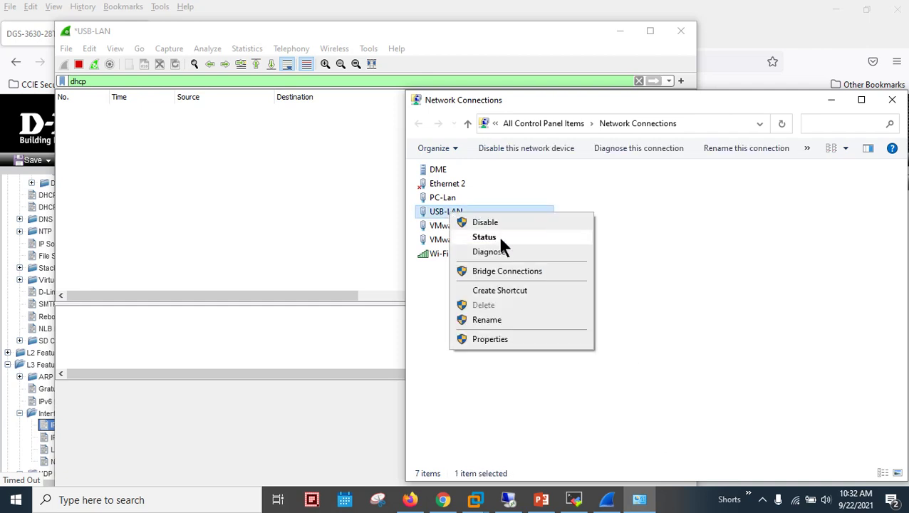
pyautogui.click(499, 238)
pyautogui.click(377, 242)
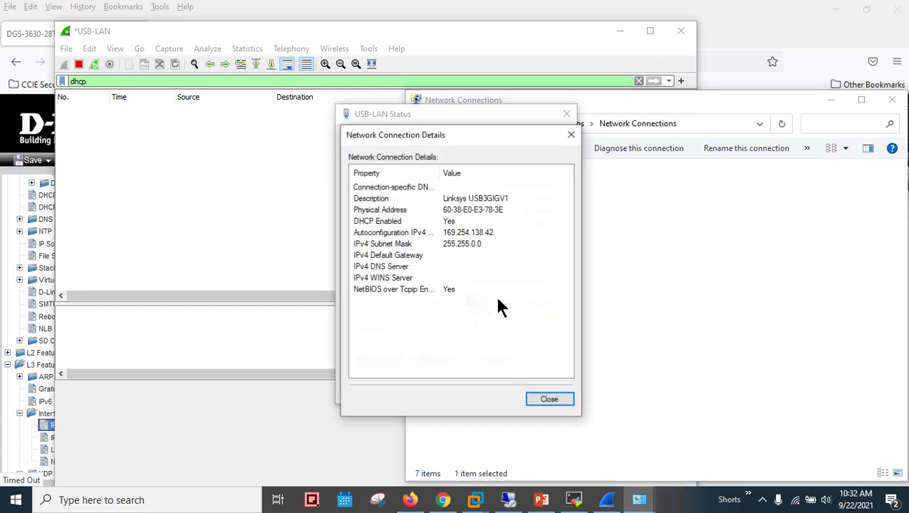
pyautogui.click(549, 399)
pyautogui.click(546, 390)
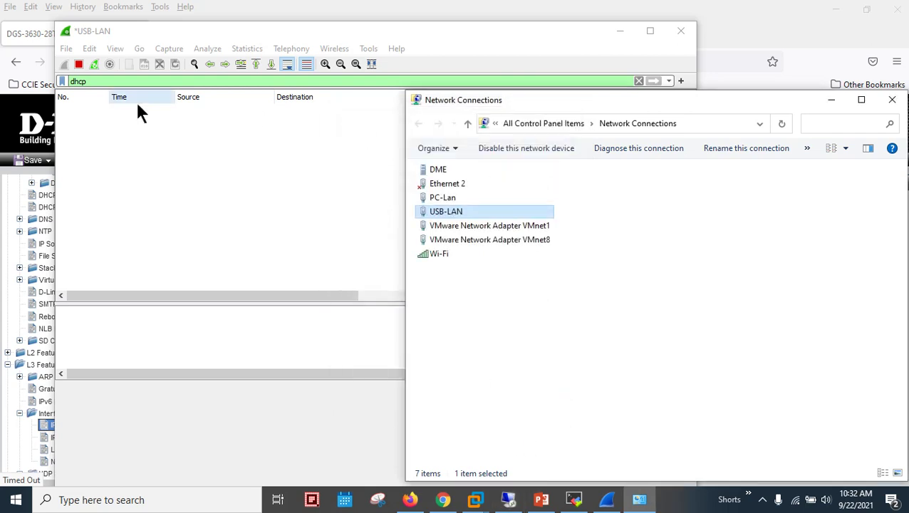
# - Look over the switch's IPv4 interface table again and bring the remote server's DHCP console to the front
pyautogui.click(550, 8)
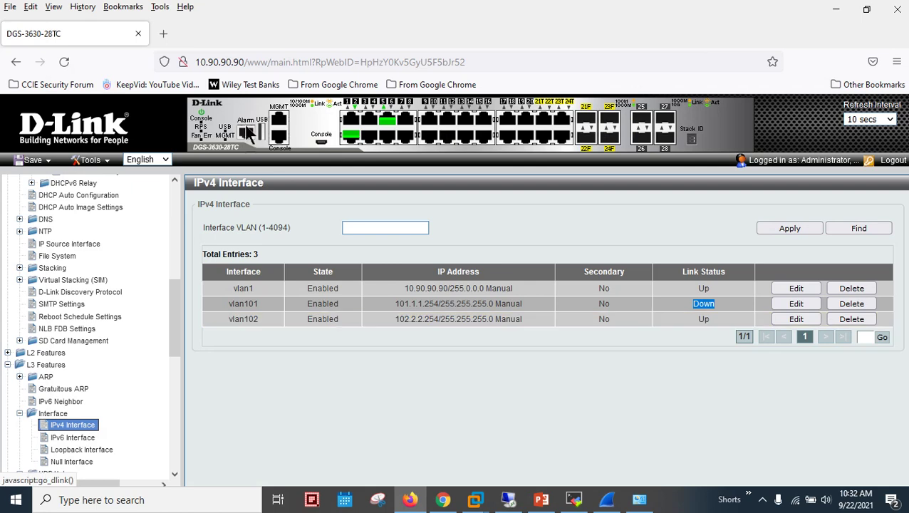
pyautogui.click(507, 499)
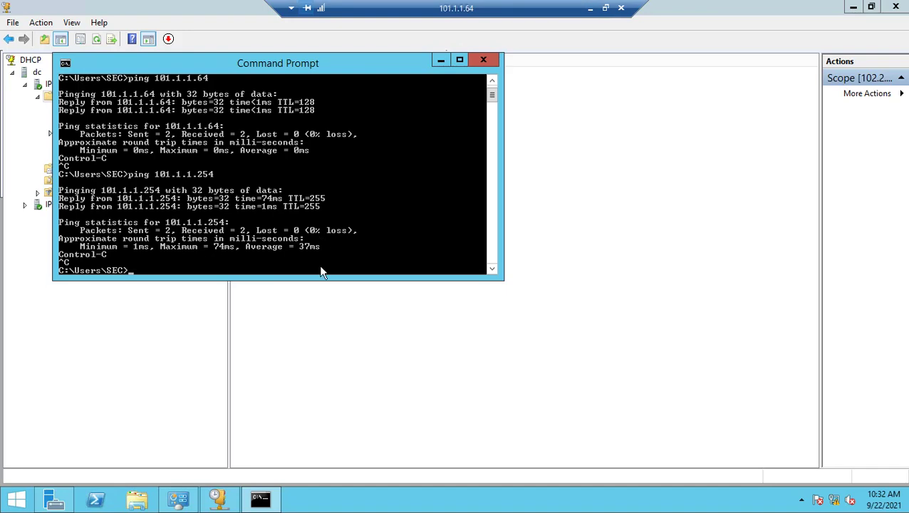
pyautogui.click(329, 352)
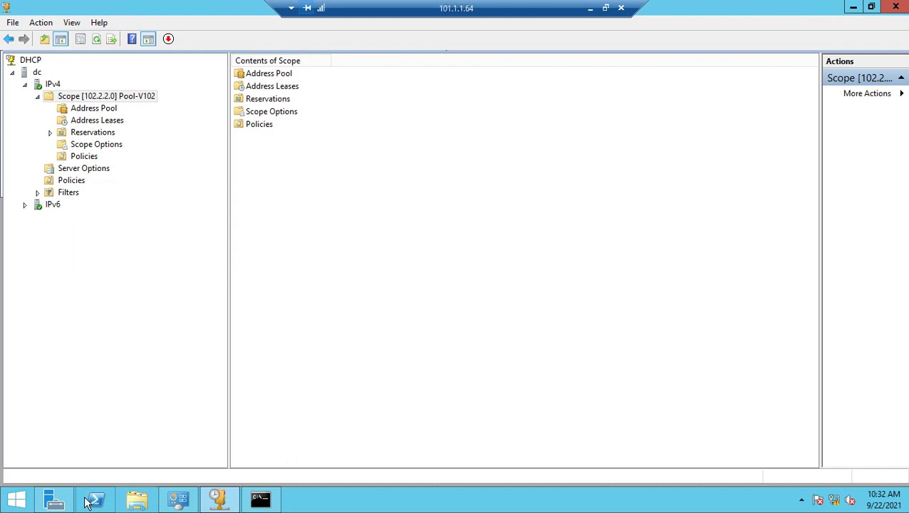
pyautogui.click(16, 499)
pyautogui.click(210, 349)
pyautogui.click(229, 30)
pyautogui.write('101.1.1.254/')
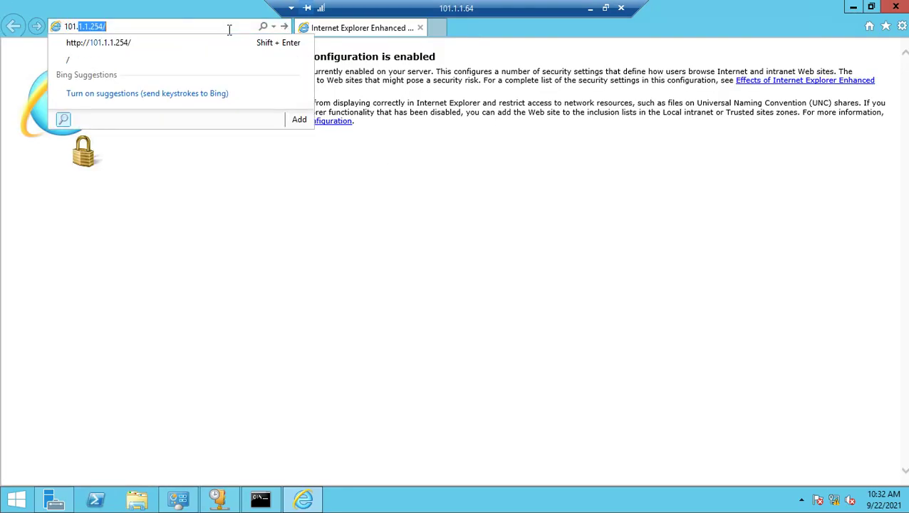
pyautogui.press('Return')
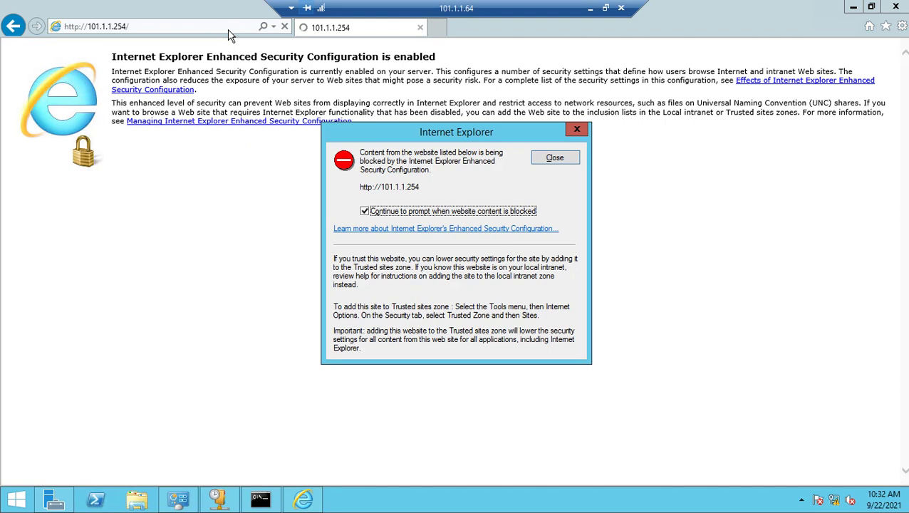
pyautogui.click(570, 159)
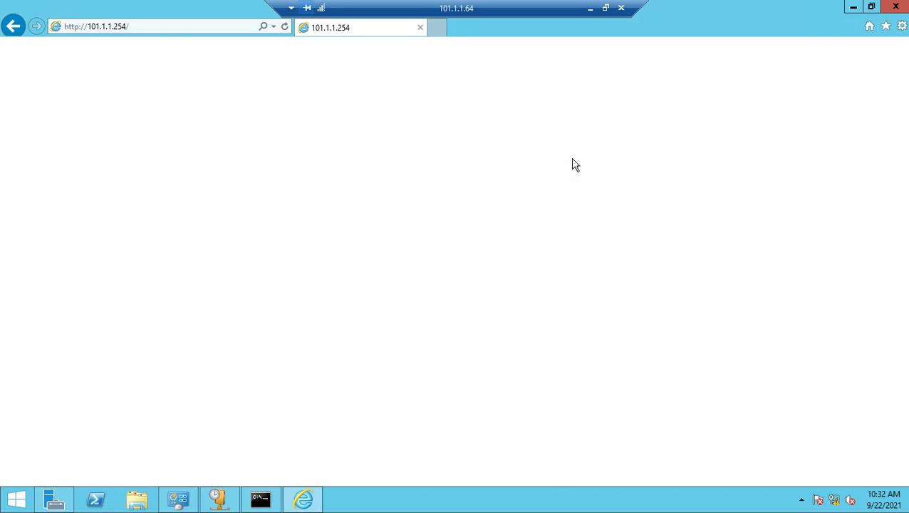
# - Search the server for the firewall and open the Windows Firewall settings
pyautogui.click(16, 502)
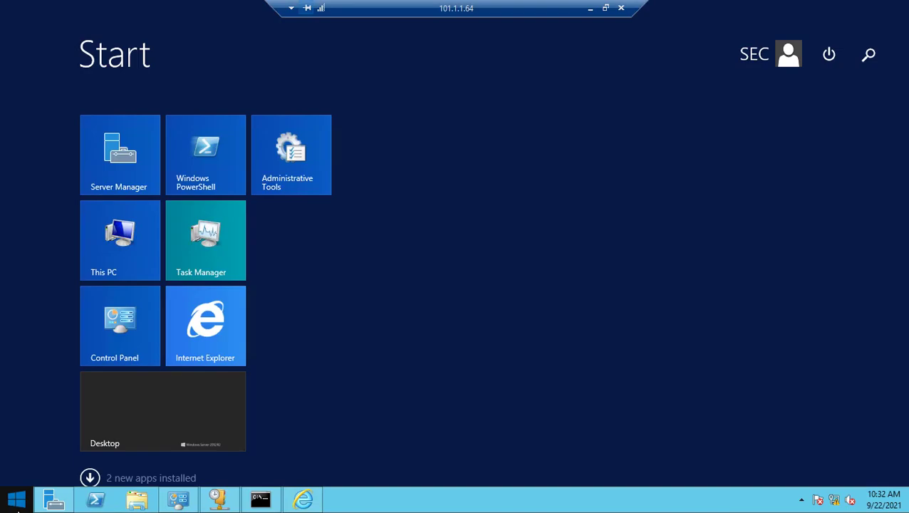
pyautogui.write('firewall with Advanced Security')
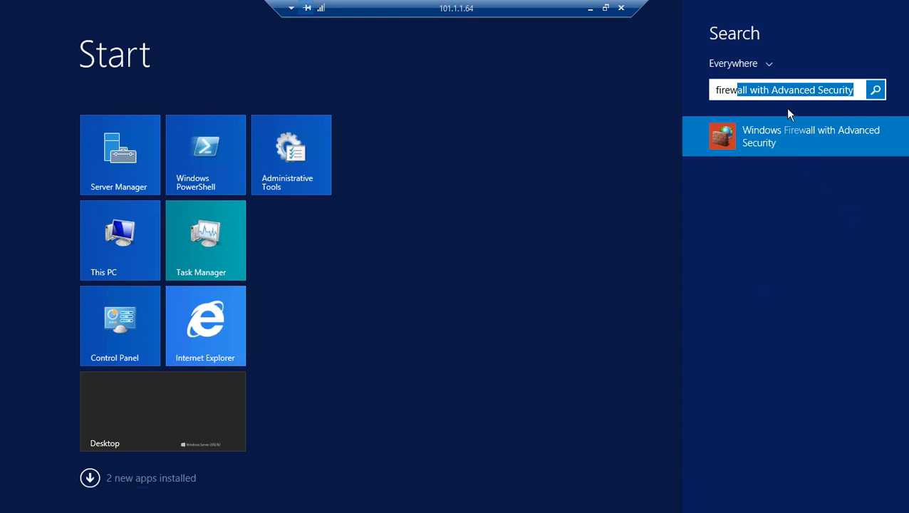
pyautogui.click(782, 178)
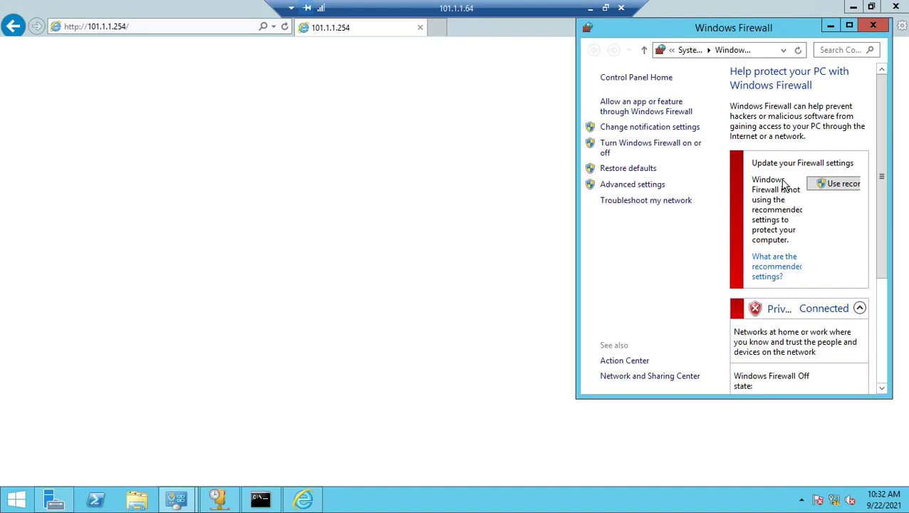
pyautogui.click(648, 147)
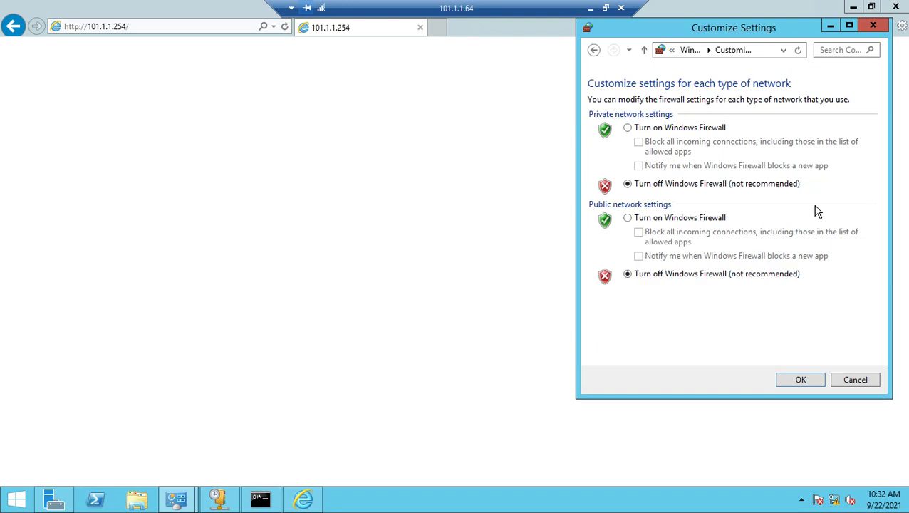
pyautogui.click(871, 26)
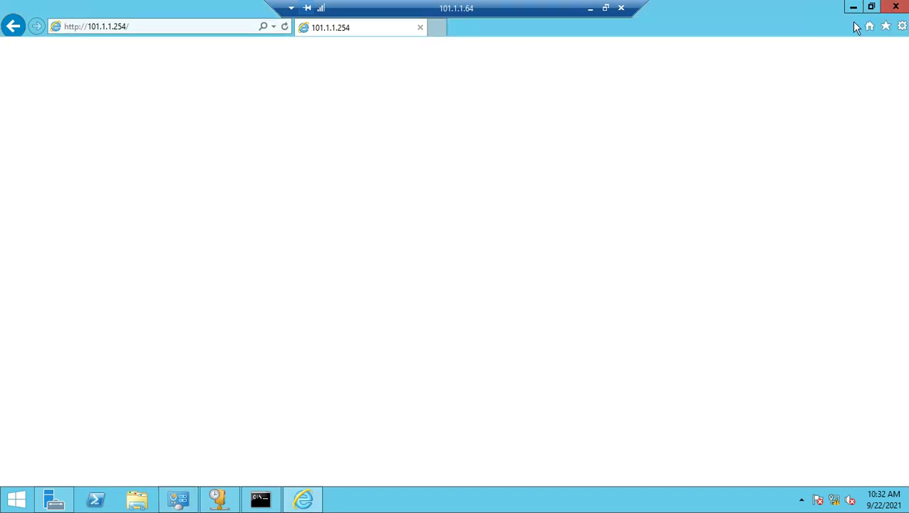
pyautogui.click(163, 26)
pyautogui.press('Return')
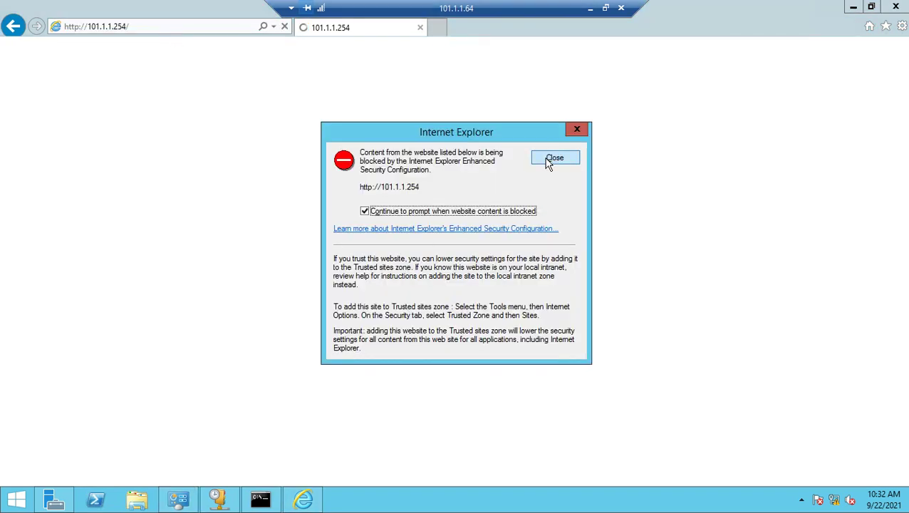
pyautogui.click(553, 101)
pyautogui.click(591, 9)
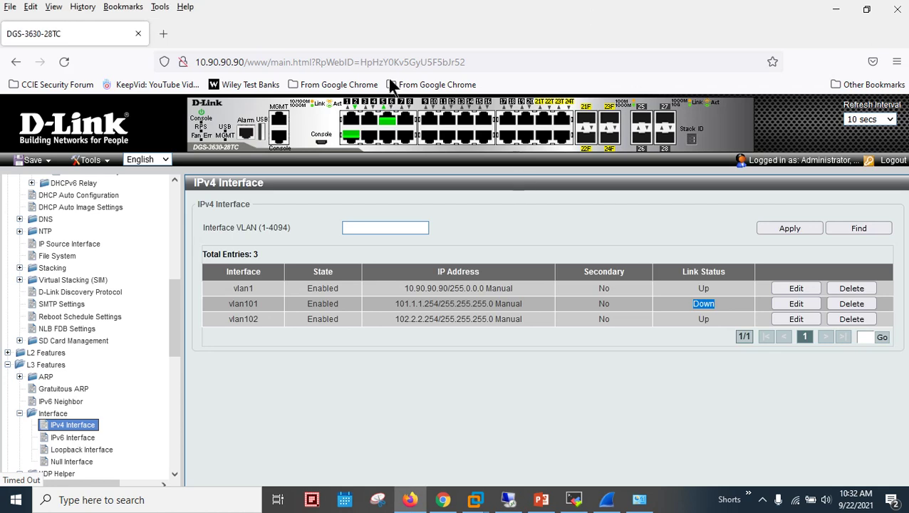
# - Widen the Wireshark window to read the full info of the captured DHCP packets
pyautogui.moveTo(429, 7)
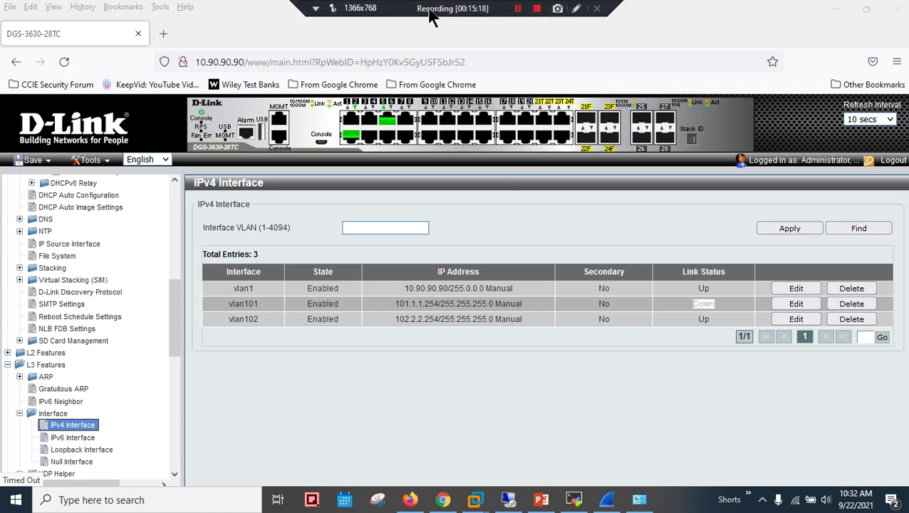
pyautogui.click(518, 17)
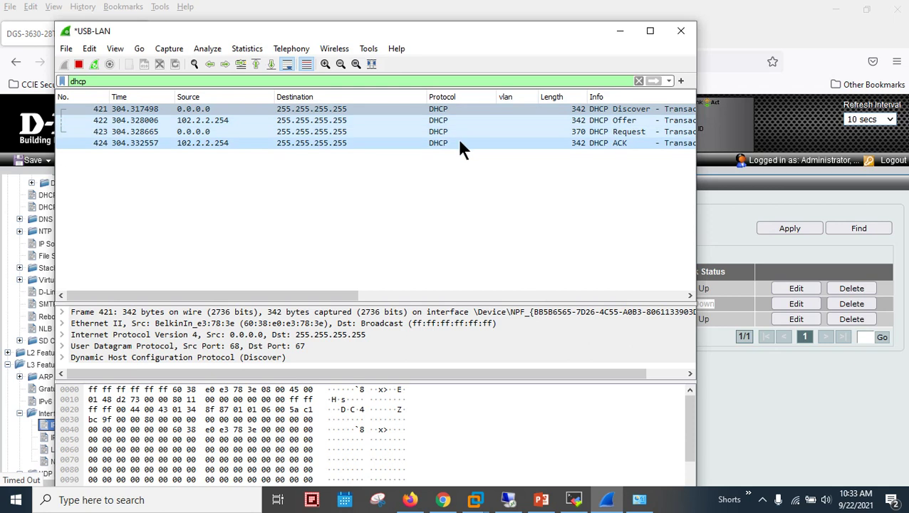
pyautogui.moveTo(696, 205); pyautogui.dragTo(862, 206)
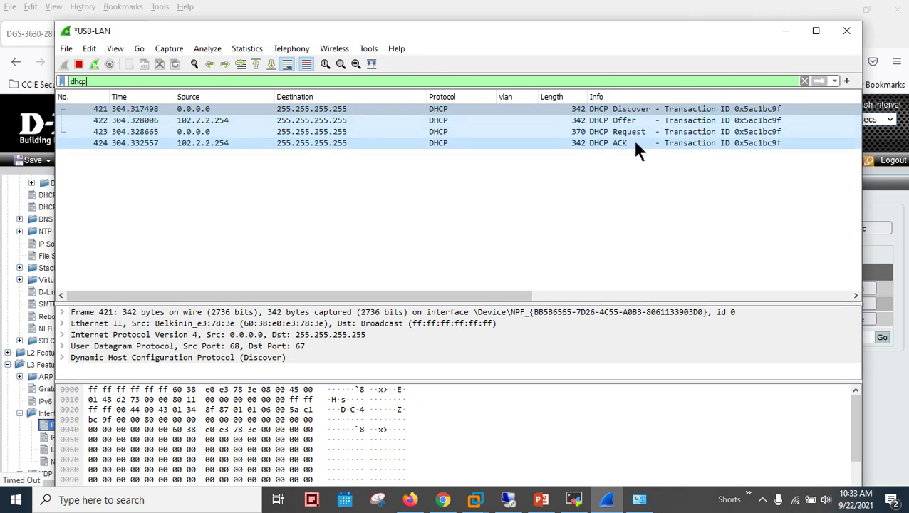
# - Check the Pool-V102 address pool in the remote DHCP console, refresh its address leases, and widen the Unique ID column
pyautogui.click(507, 501)
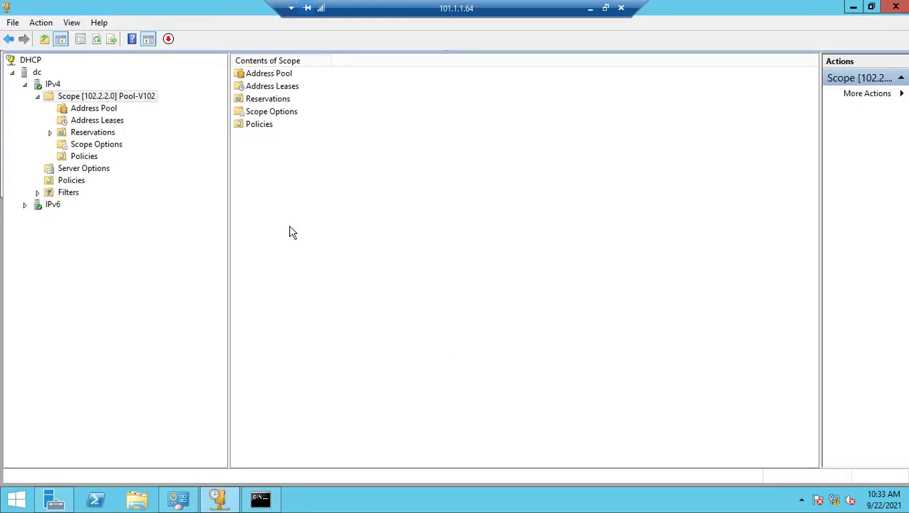
pyautogui.click(100, 112)
pyautogui.click(311, 75)
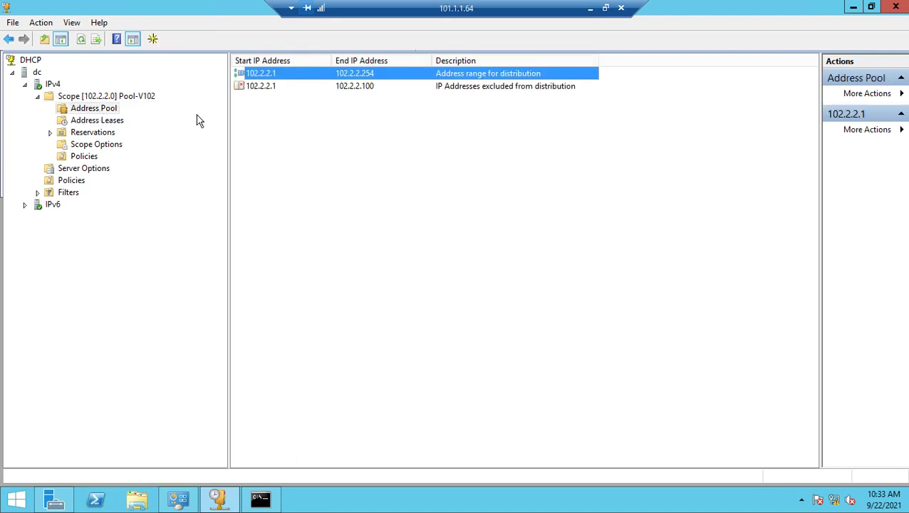
pyautogui.click(103, 122)
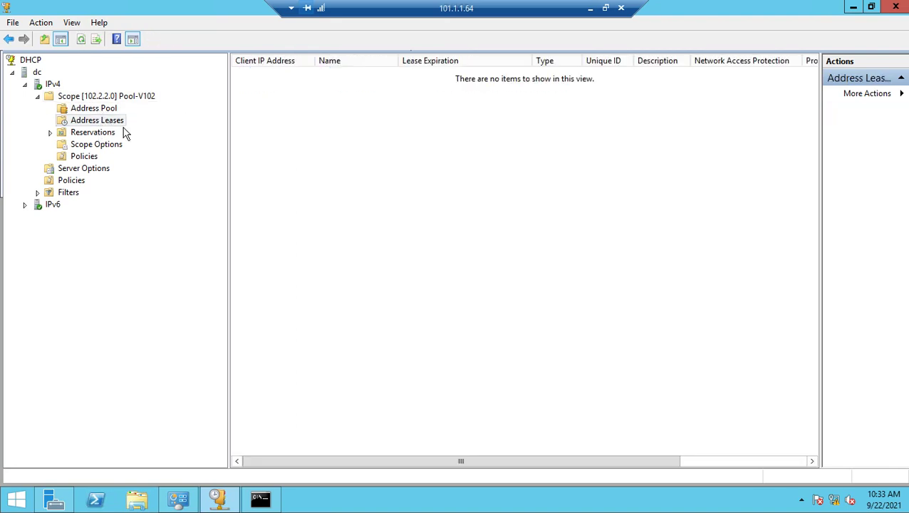
pyautogui.click(81, 39)
pyautogui.click(280, 76)
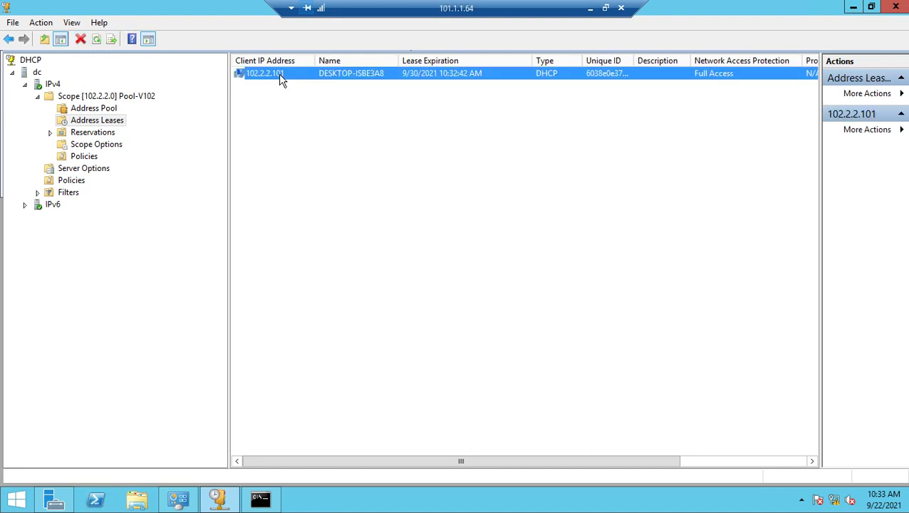
pyautogui.moveTo(633, 60); pyautogui.dragTo(679, 61)
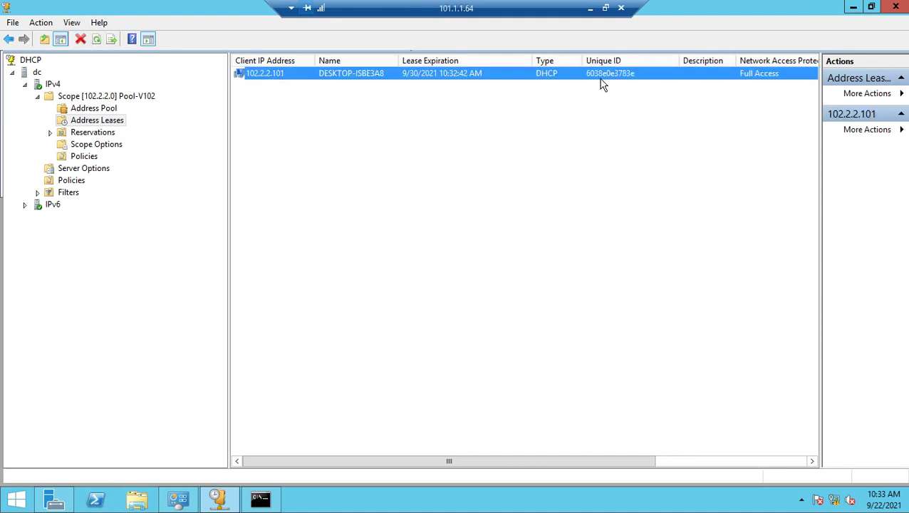
# - Restore and enlarge the remote desktop window, and place the USB-LAN adapter's status dialog beside the lease entry
pyautogui.click(605, 8)
pyautogui.moveTo(526, 203); pyautogui.dragTo(859, 183)
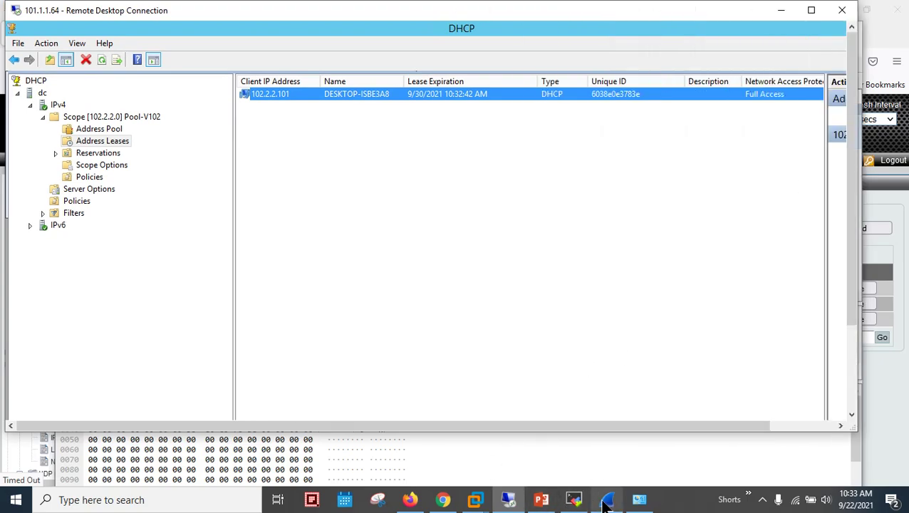
pyautogui.click(639, 501)
pyautogui.rightClick(452, 210)
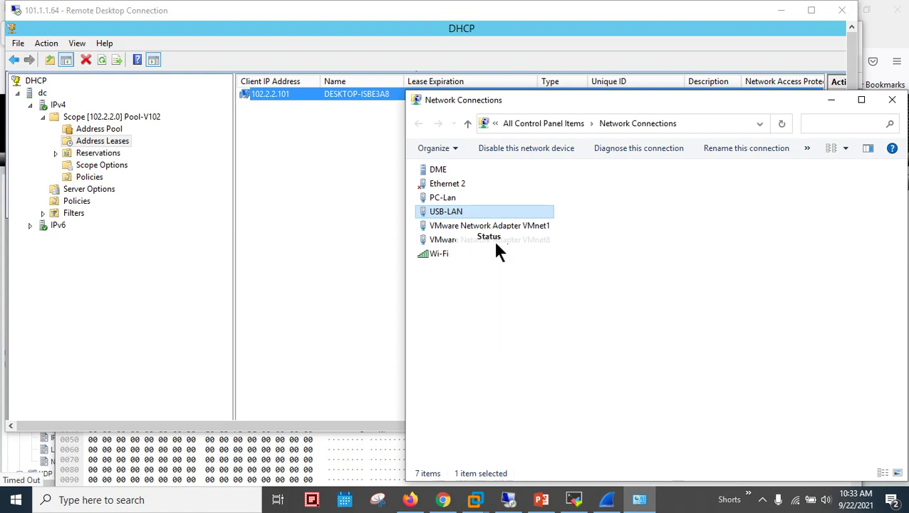
pyautogui.click(523, 240)
pyautogui.click(892, 100)
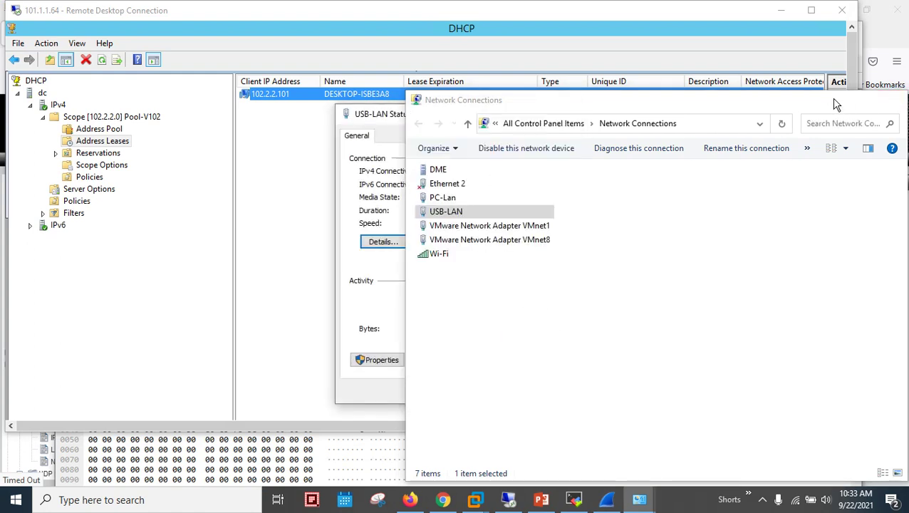
pyautogui.moveTo(472, 124); pyautogui.dragTo(677, 152)
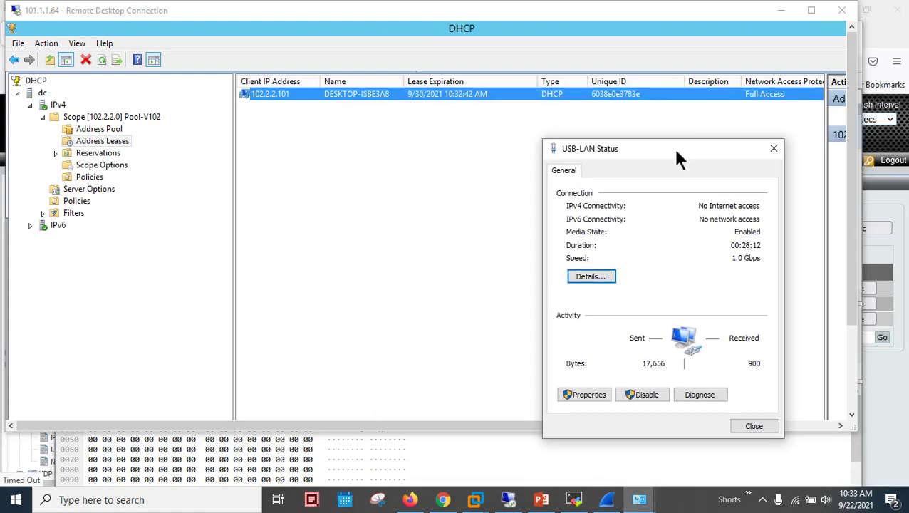
# - Examine the USB-LAN connection details for IPv4 address, default gateway and DHCP server, and close the dialogs
pyautogui.click(606, 277)
pyautogui.click(713, 268)
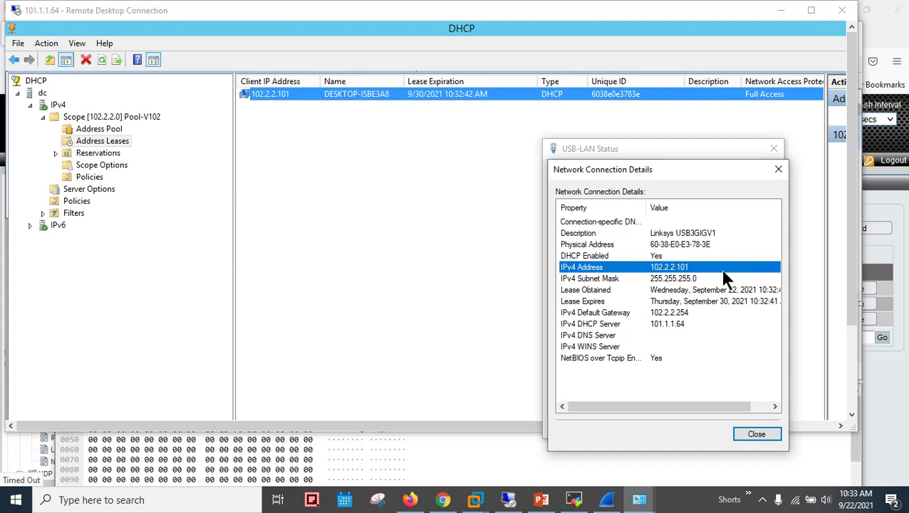
pyautogui.click(690, 313)
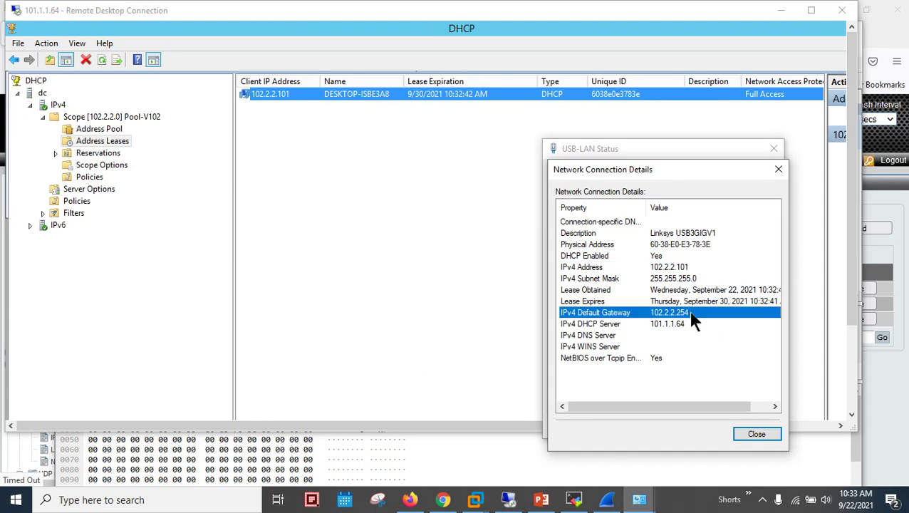
pyautogui.click(655, 325)
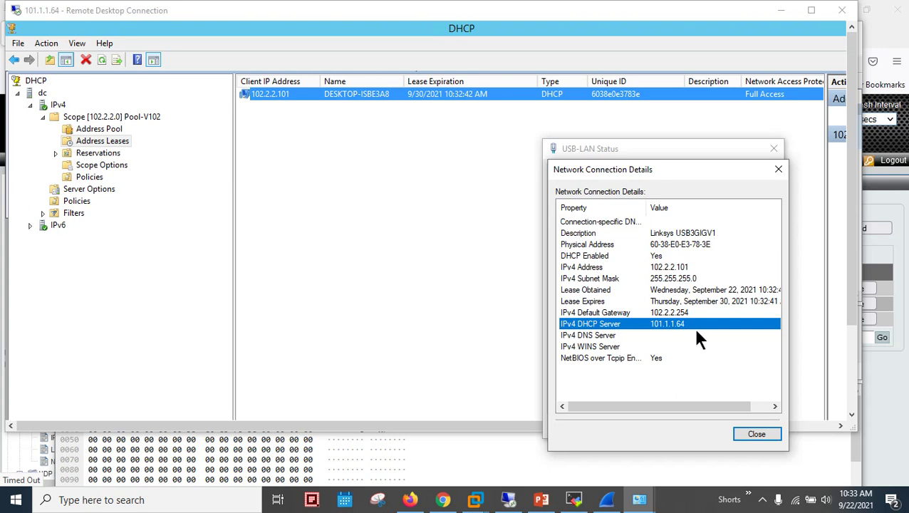
pyautogui.click(742, 436)
pyautogui.click(744, 431)
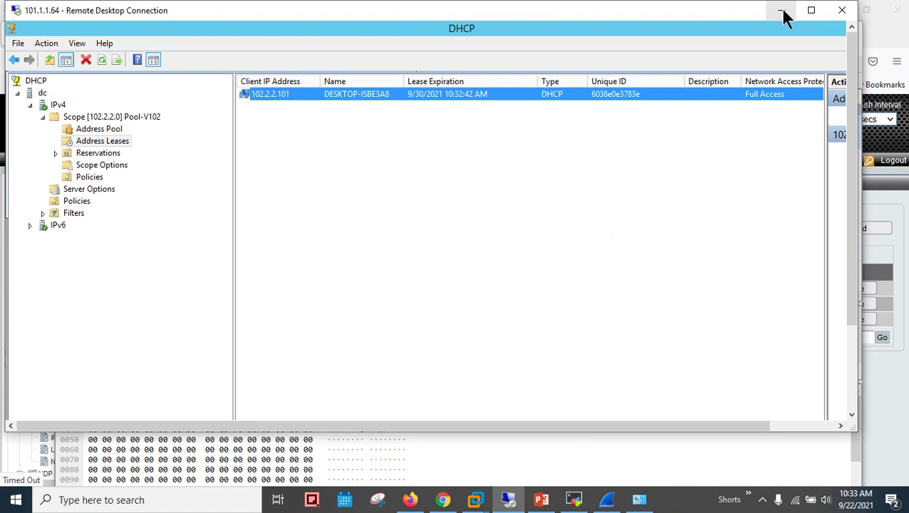
# - Return the remote session to full screen, minimize it, and inspect the DHCP Offer, Request and ACK packets in Wireshark
pyautogui.click(811, 10)
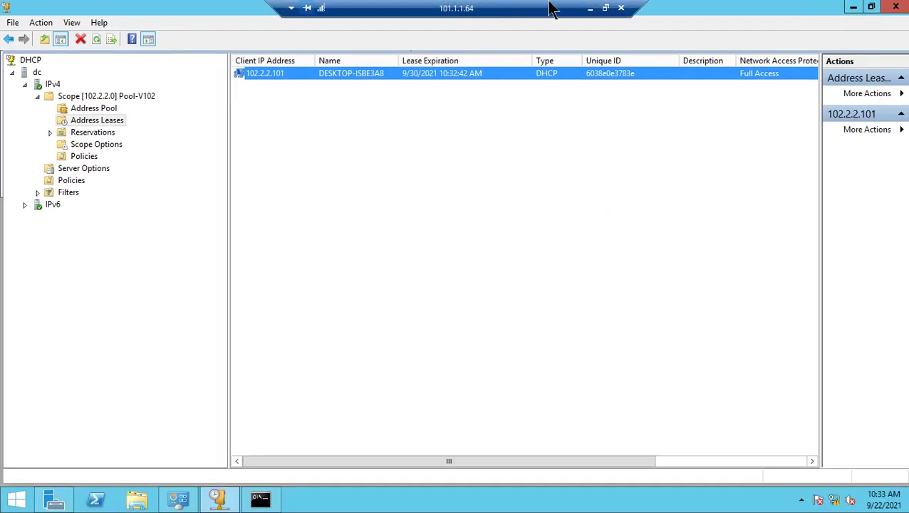
pyautogui.click(591, 9)
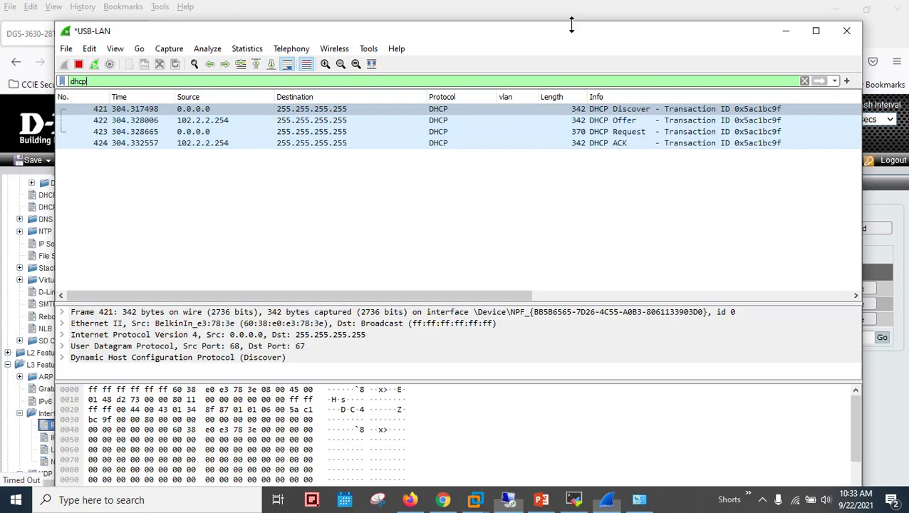
pyautogui.click(638, 123)
pyautogui.click(640, 133)
pyautogui.click(638, 146)
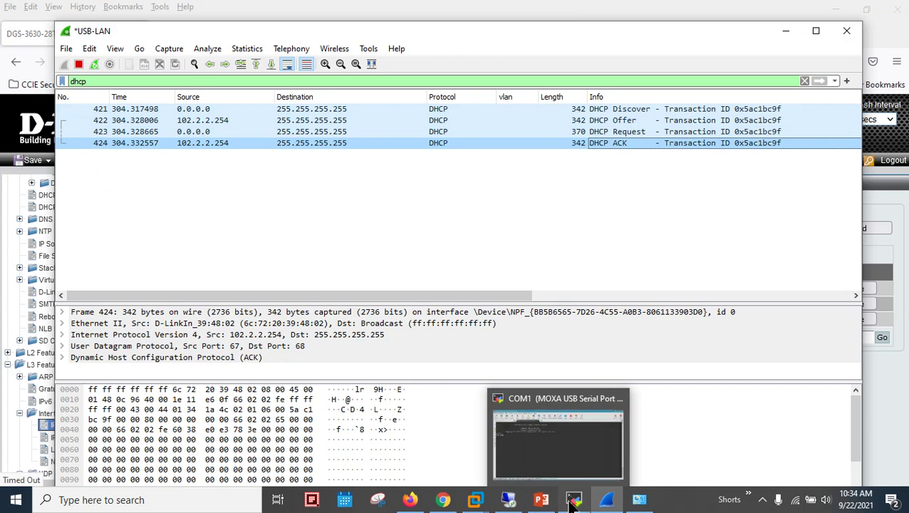
# - Switch to the MobaXterm serial console and enter the switch's privileged mode with the enable command
pyautogui.click(506, 501)
pyautogui.press('Return')
pyautogui.press('Return')
pyautogui.press('Return')
pyautogui.write('en')
pyautogui.press('Tab')
pyautogui.press('Return')
pyautogui.press('Return')
pyautogui.press('Return')
# - Display the switch's running configuration with sh run and locate its DHCP section
pyautogui.write('sh run')
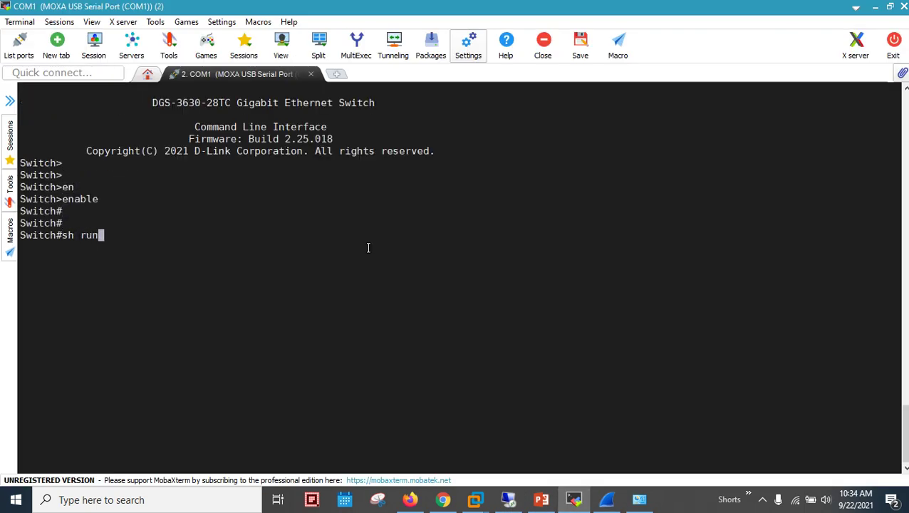
pyautogui.press('Return')
pyautogui.press('space')
pyautogui.press('space')
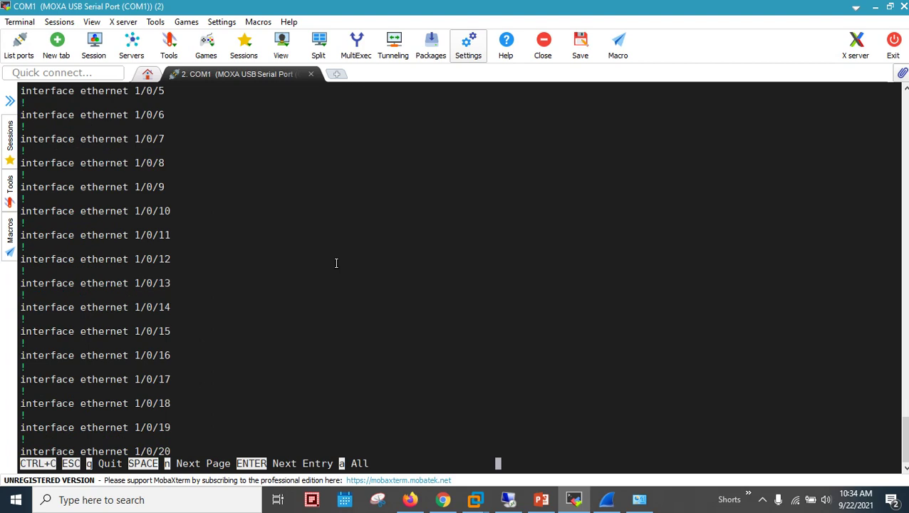
pyautogui.scroll(10, 201, 270)
pyautogui.scroll(15, 164, 314)
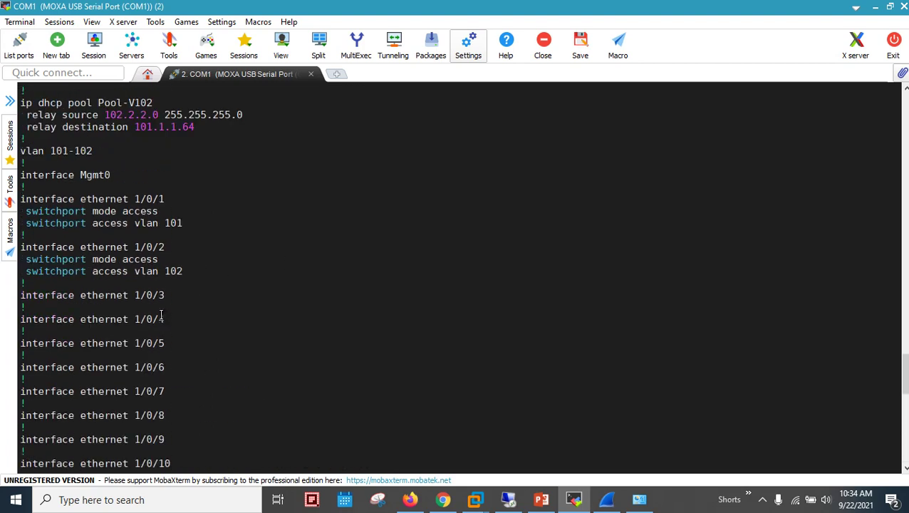
pyautogui.scroll(1, 151, 279)
pyautogui.scroll(-3, 161, 276)
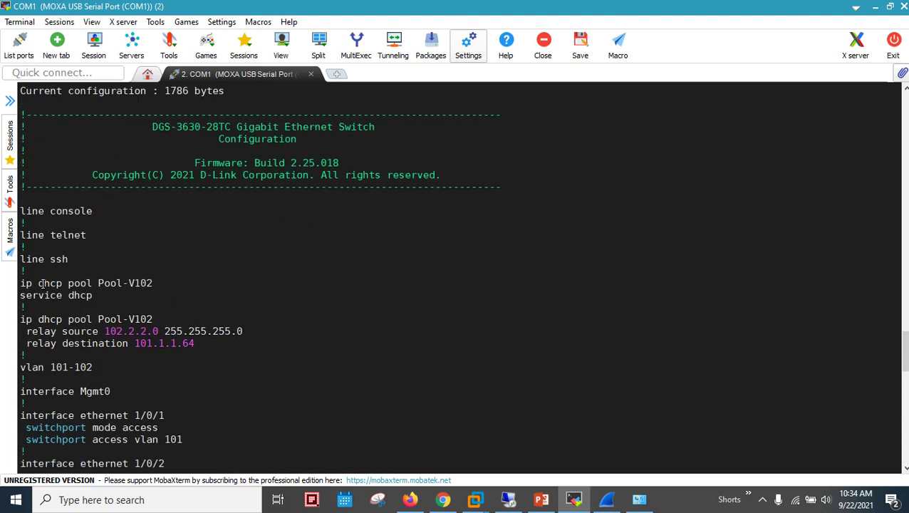
# - Review the Pool-V102 relay settings, the VLAN definitions, and the access VLANs of ports 1/0/1 and 1/0/2
pyautogui.moveTo(40, 283); pyautogui.dragTo(163, 282)
pyautogui.moveTo(27, 331); pyautogui.dragTo(47, 367)
pyautogui.scroll(-3, 162, 312)
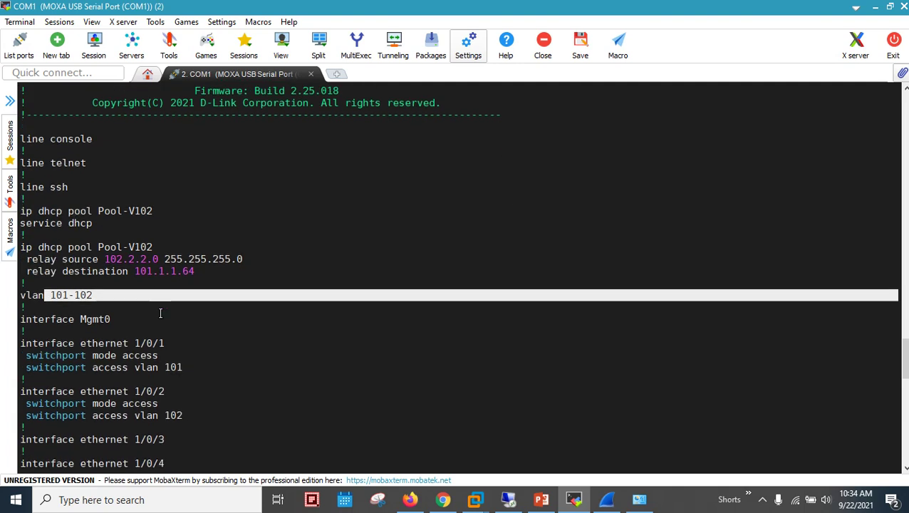
pyautogui.moveTo(184, 332); pyautogui.dragTo(166, 331)
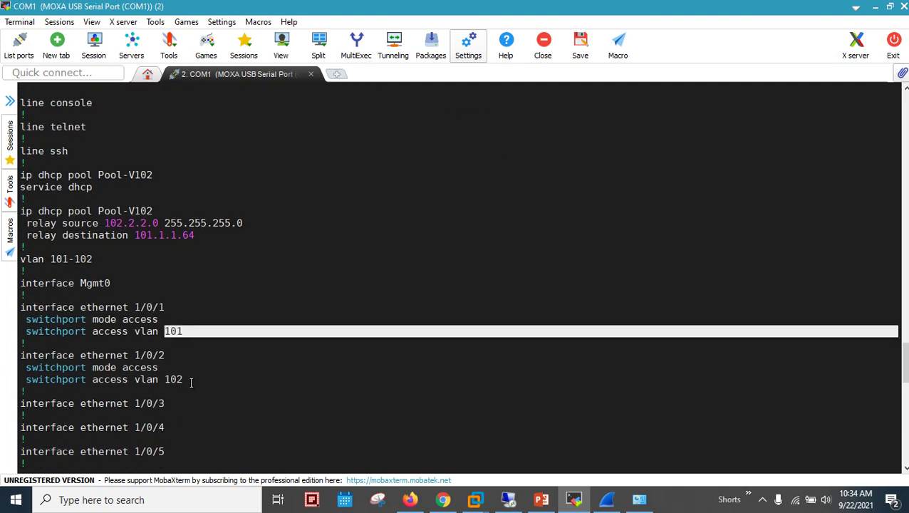
pyautogui.moveTo(191, 383); pyautogui.dragTo(163, 380)
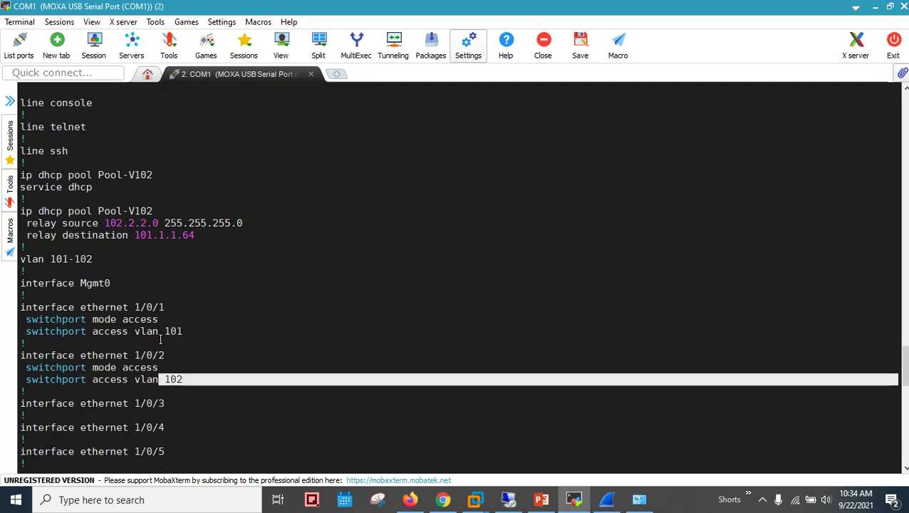
# - Examine the IP addresses of the Vlan101 and Vlan102 interfaces and skim the running configuration once more
pyautogui.scroll(-20, 160, 339)
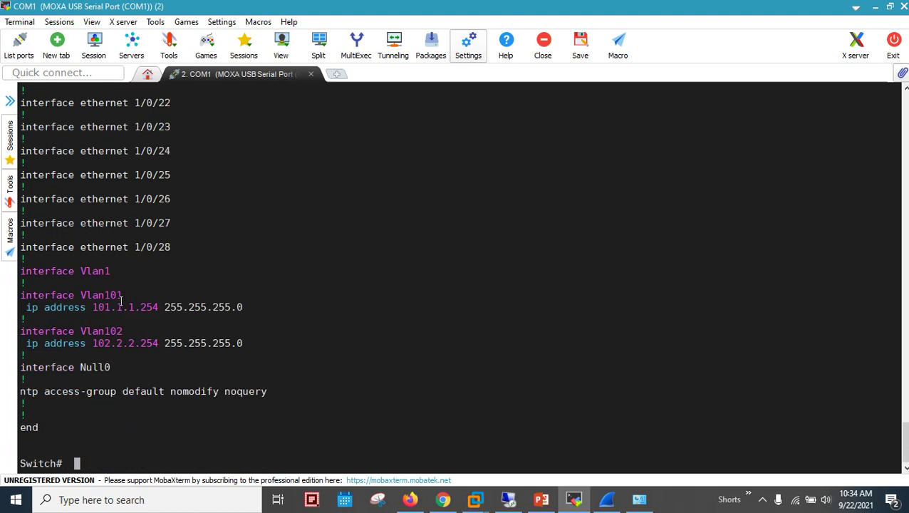
pyautogui.moveTo(125, 299); pyautogui.dragTo(99, 298)
pyautogui.moveTo(169, 307); pyautogui.dragTo(87, 332)
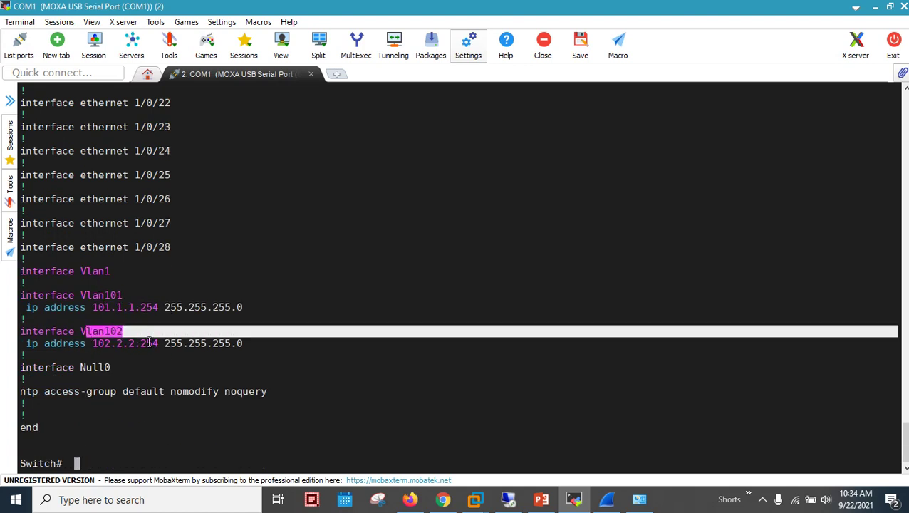
pyautogui.moveTo(168, 343); pyautogui.dragTo(92, 344)
pyautogui.scroll(20, 187, 320)
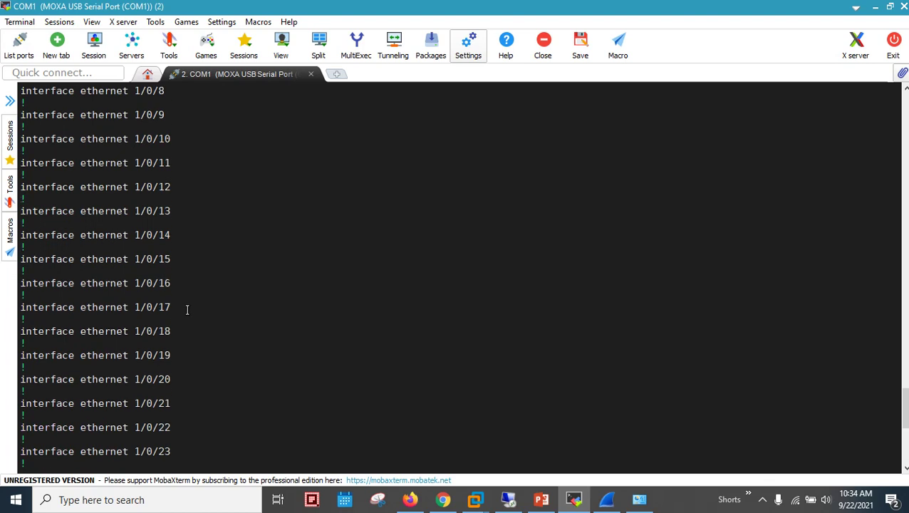
pyautogui.scroll(2, 186, 321)
pyautogui.scroll(-20, 361, 288)
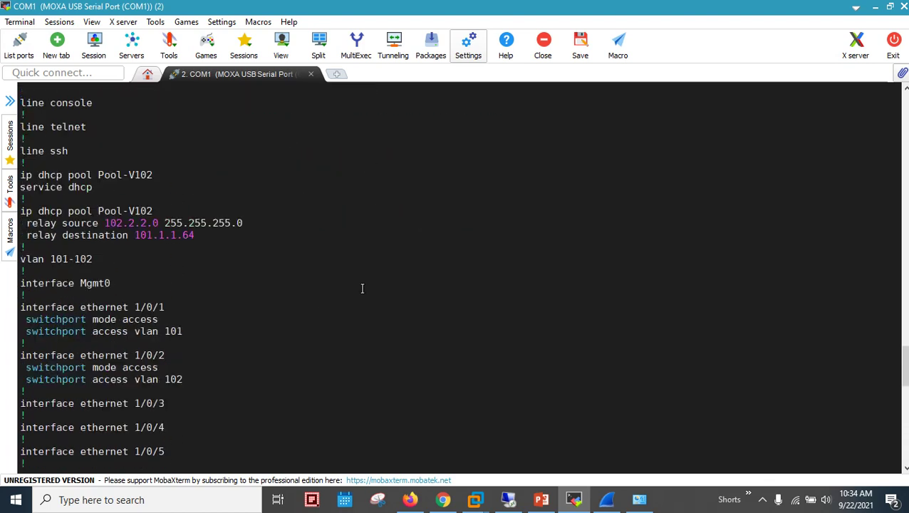
pyautogui.scroll(-2, 367, 301)
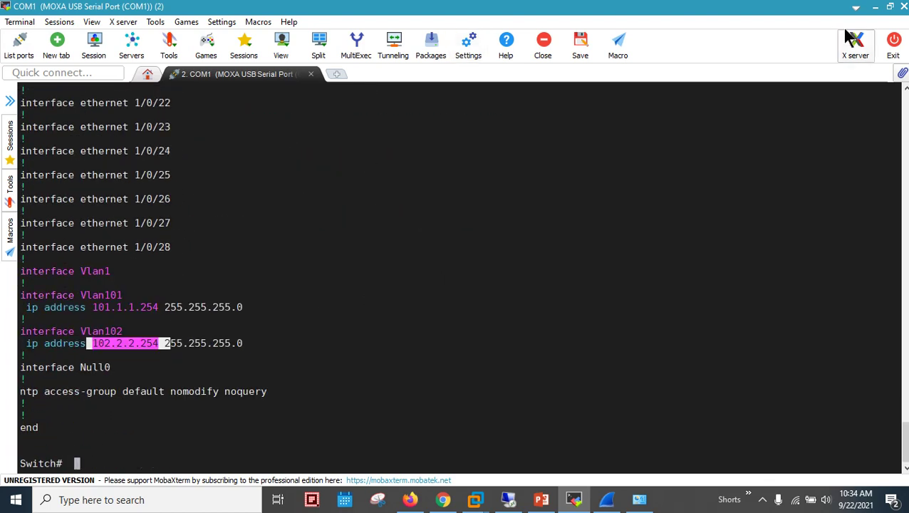
# - Minimize MobaXterm and Wireshark to return to the switch's web interface in Firefox, and open CLI Alias Settings
pyautogui.click(876, 8)
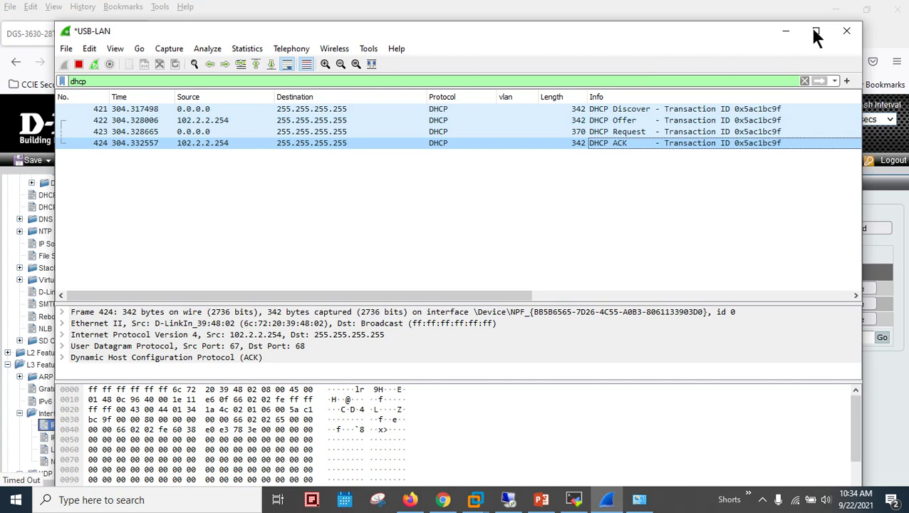
pyautogui.click(786, 35)
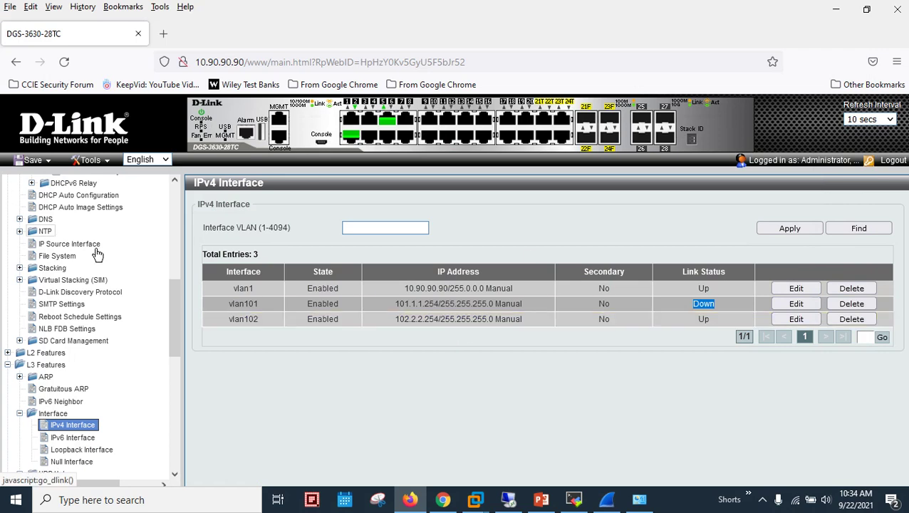
pyautogui.scroll(5, 67, 260)
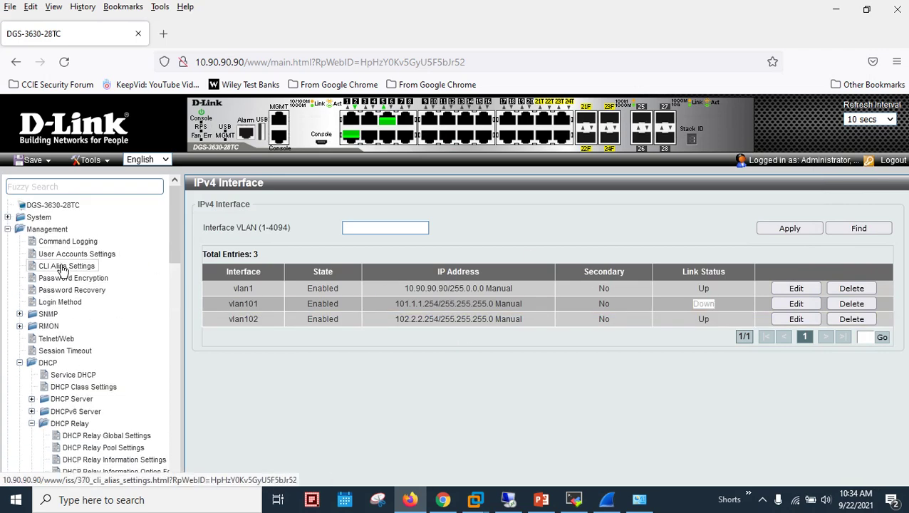
pyautogui.click(63, 265)
pyautogui.moveTo(424, 7)
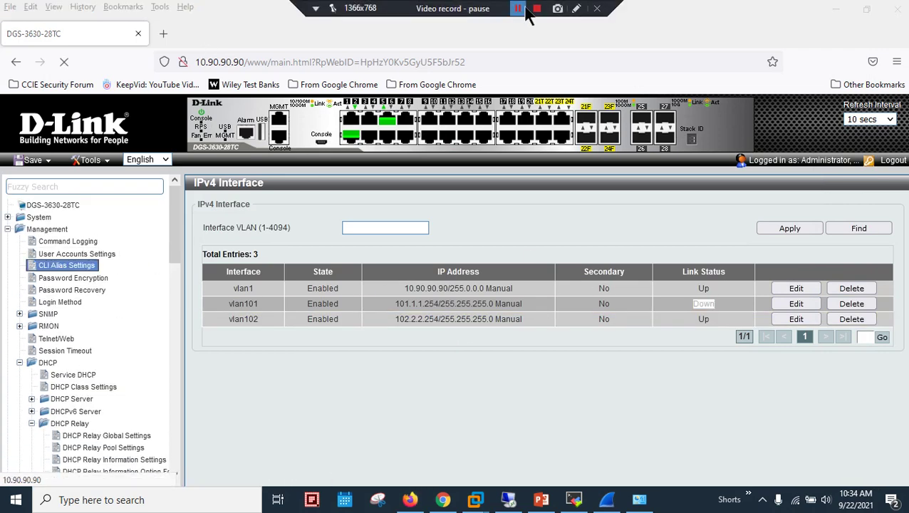